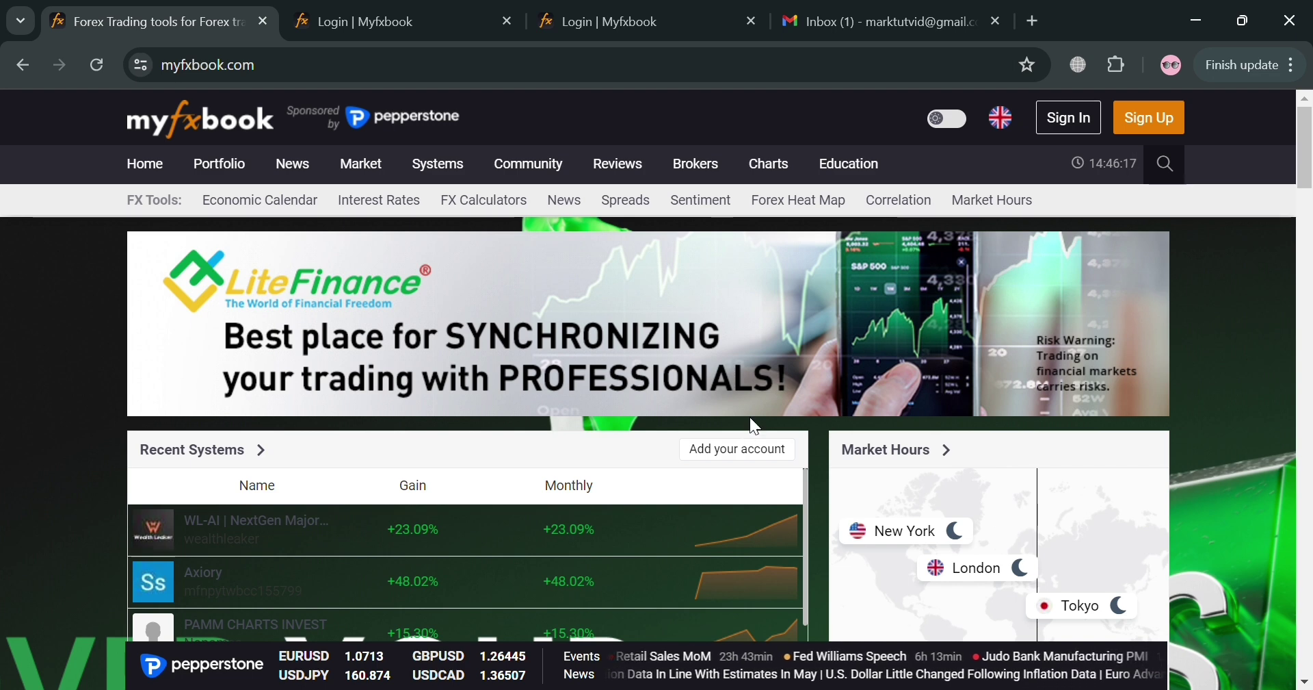
# Look through the Myfxbook home page, from recent systems and the economic calendar down to the footer, and its main navigation options.
pyautogui.scroll(-2, 797, 397)
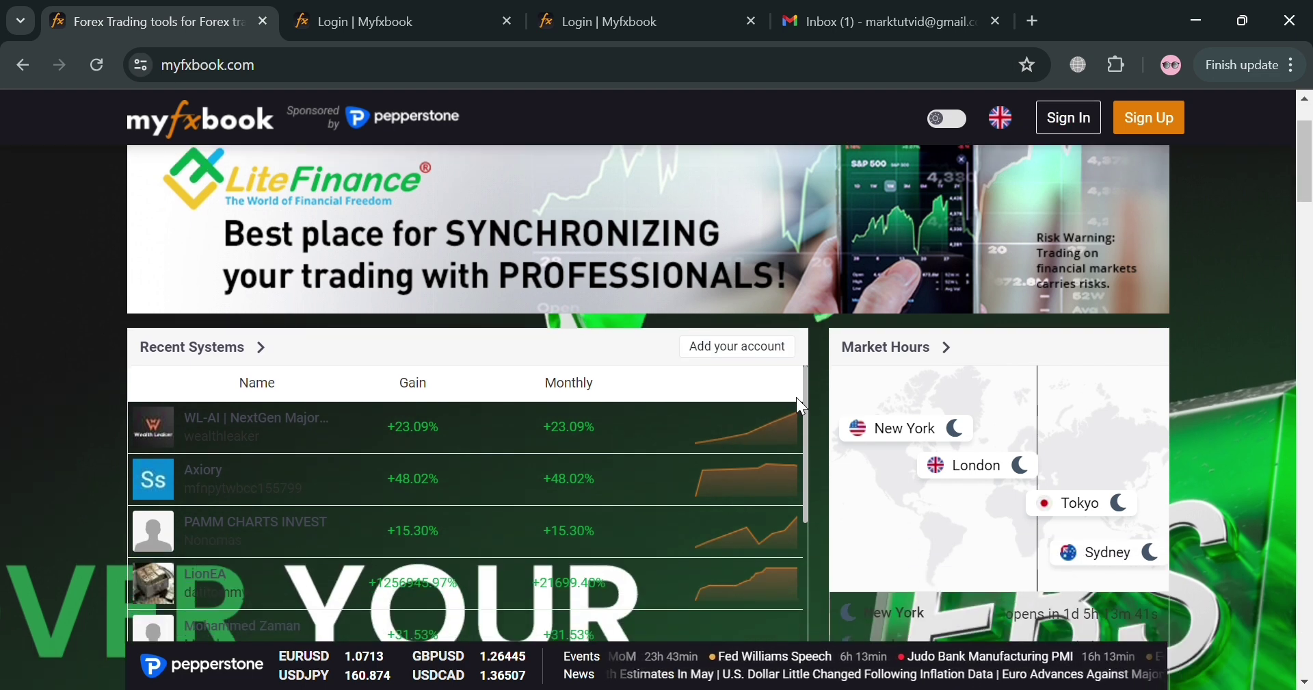
pyautogui.scroll(2, 787, 438)
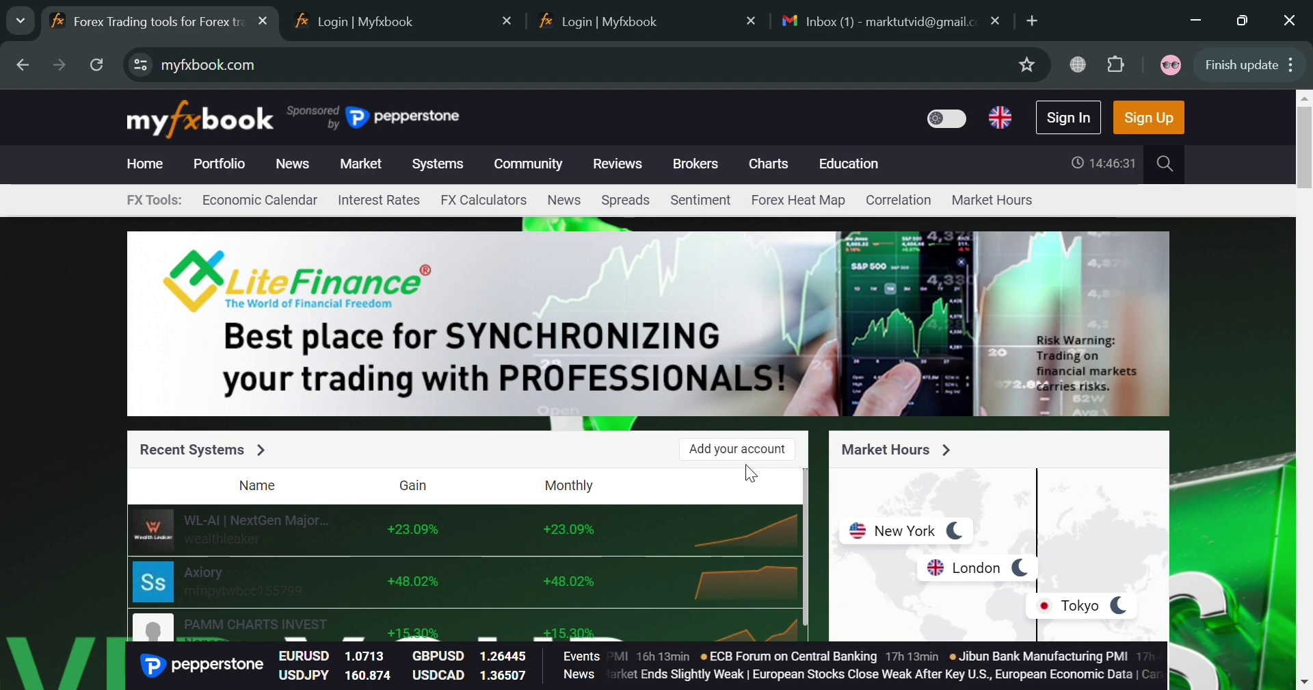
pyautogui.scroll(-5, 786, 438)
pyautogui.scroll(-2, 799, 420)
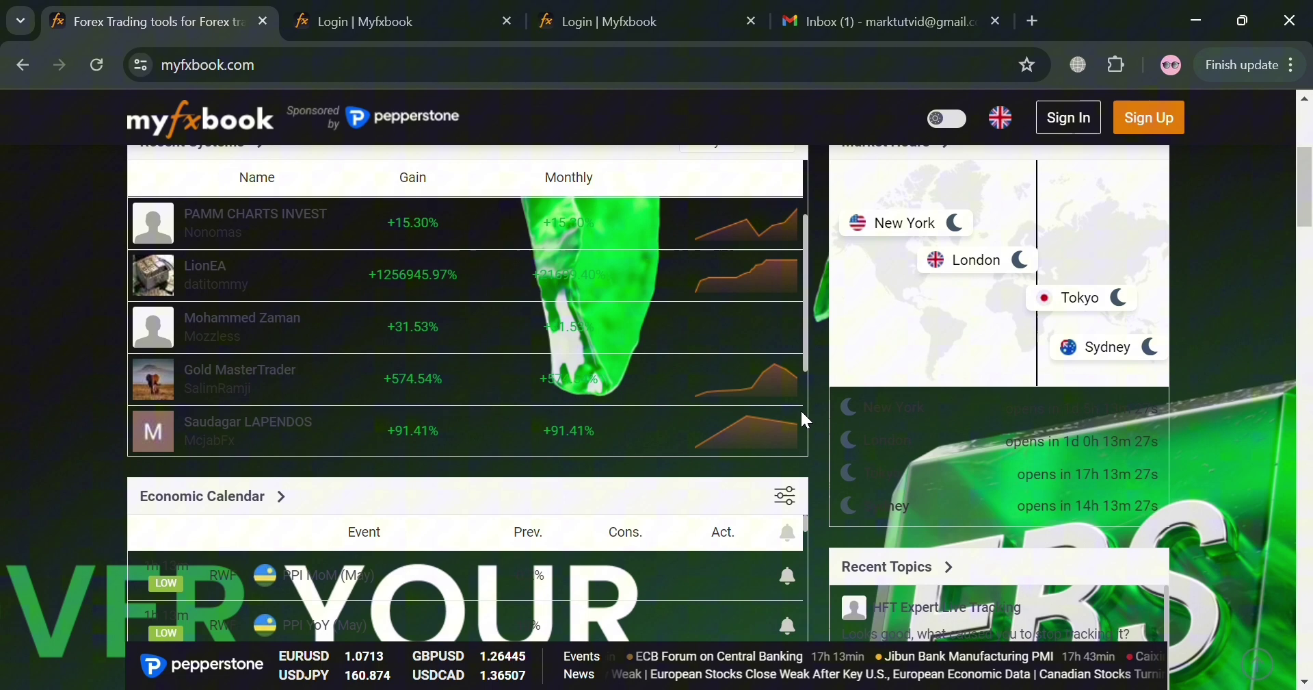
pyautogui.scroll(-2, 804, 414)
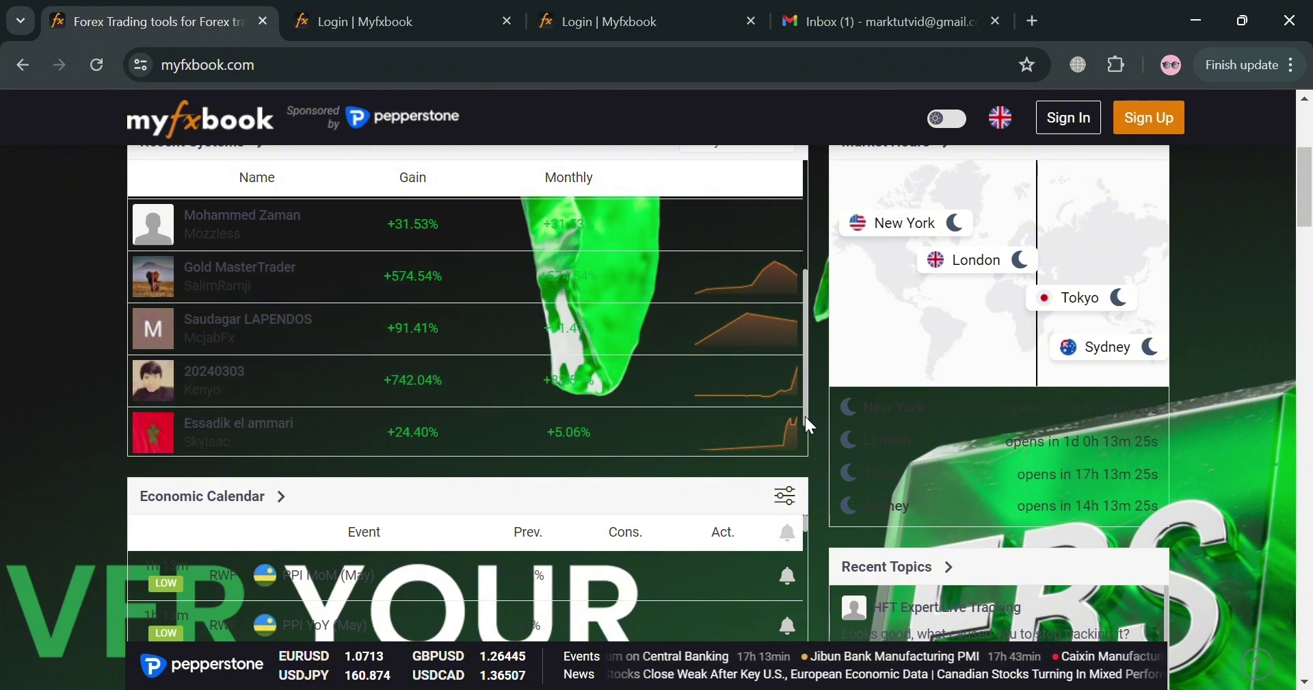
pyautogui.scroll(-1, 807, 421)
pyautogui.scroll(-5, 807, 419)
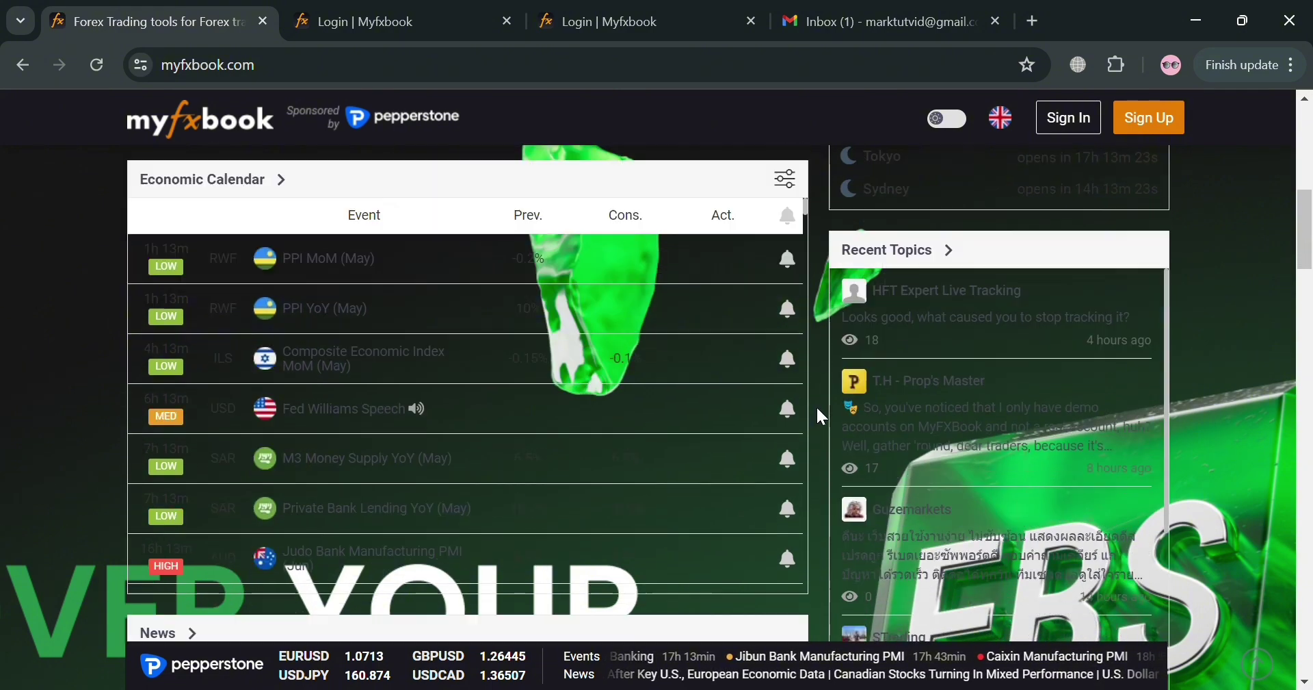
pyautogui.scroll(-5, 821, 411)
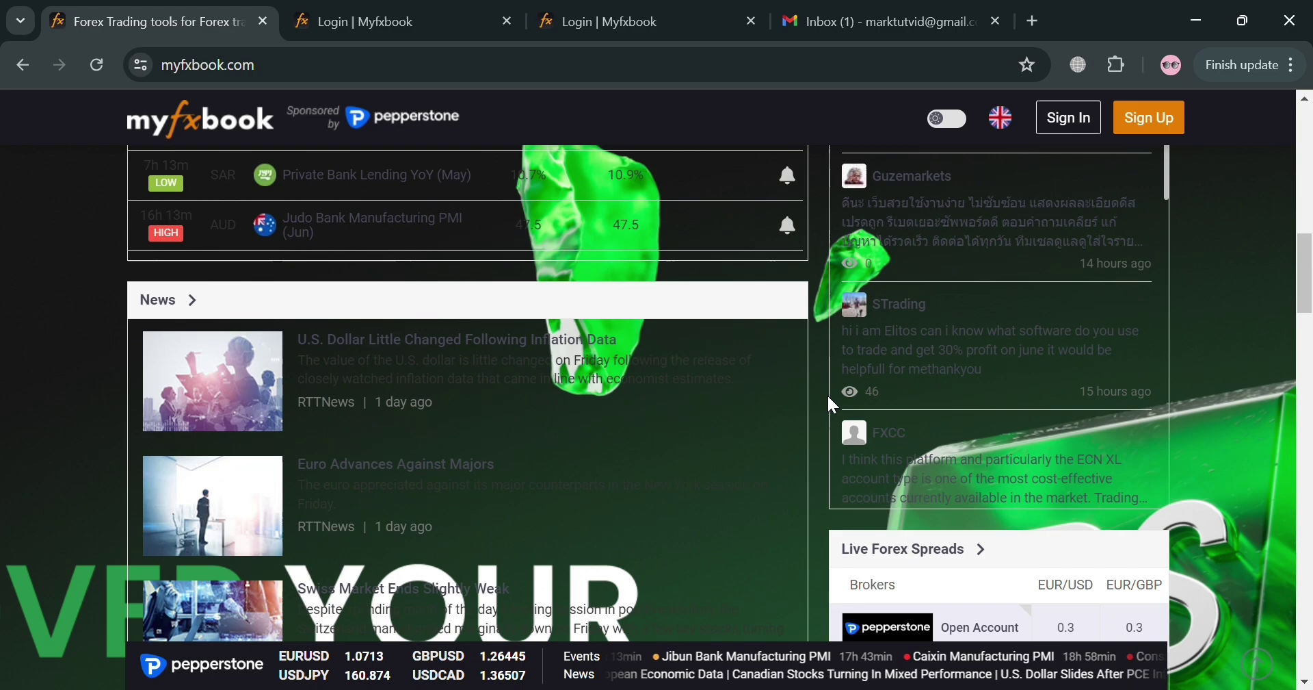
pyautogui.scroll(-3, 827, 383)
pyautogui.scroll(-5, 667, 466)
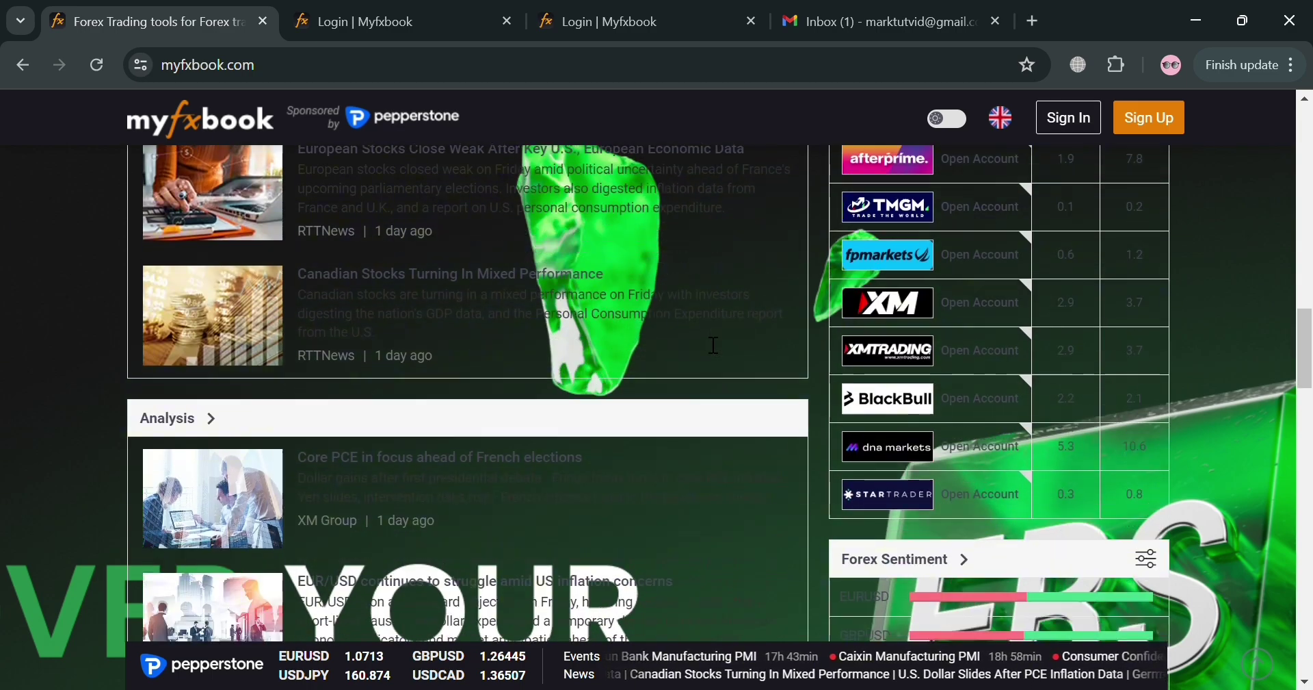
pyautogui.scroll(-3, 692, 350)
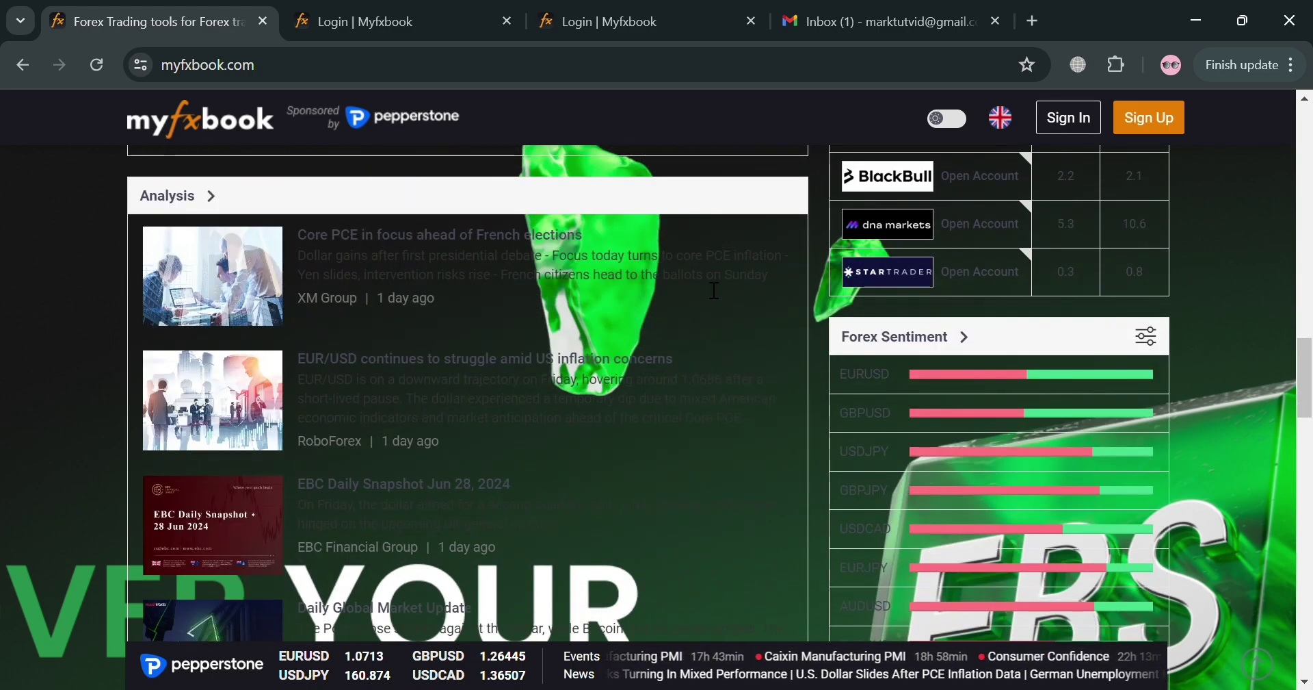
pyautogui.scroll(-10, 714, 290)
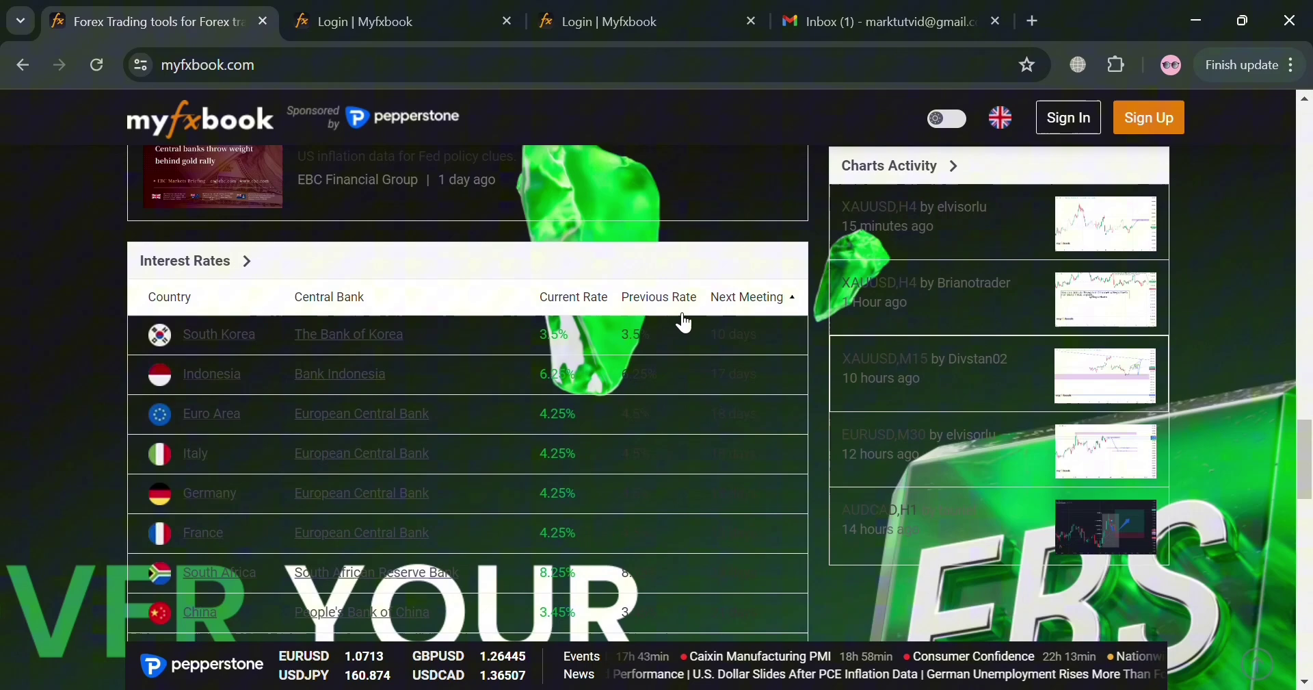
pyautogui.scroll(-6, 685, 320)
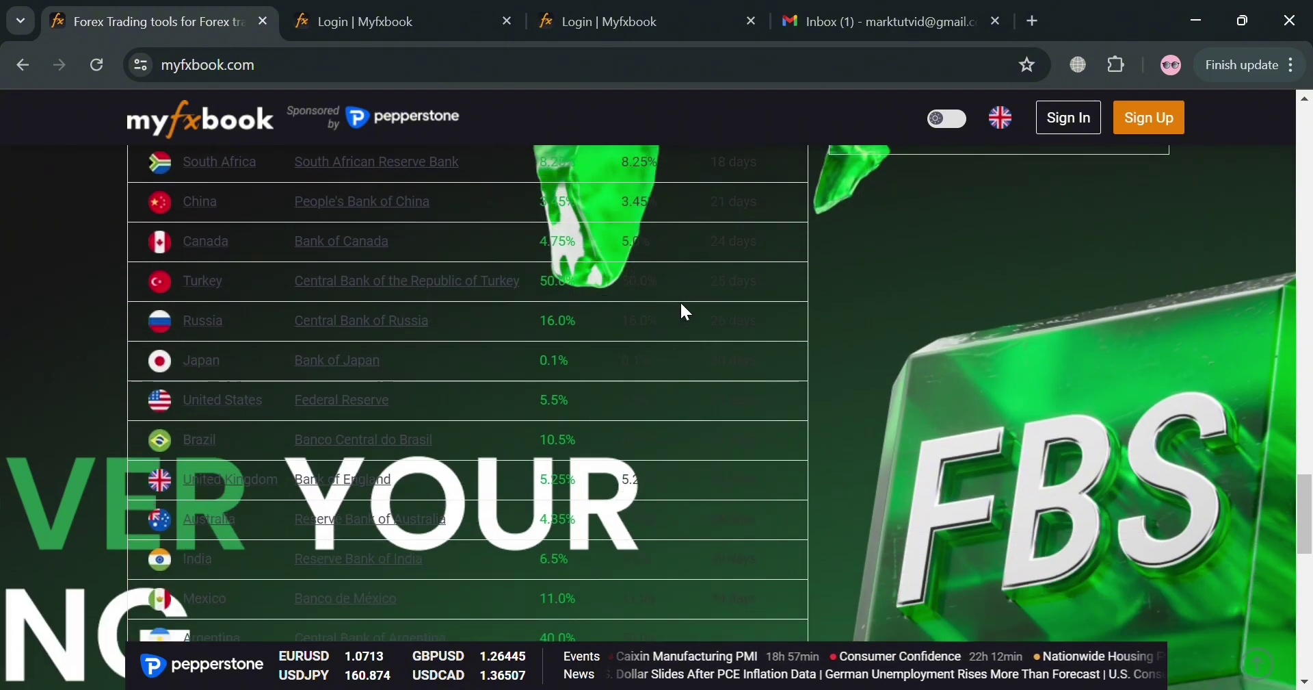
pyautogui.scroll(-10, 686, 311)
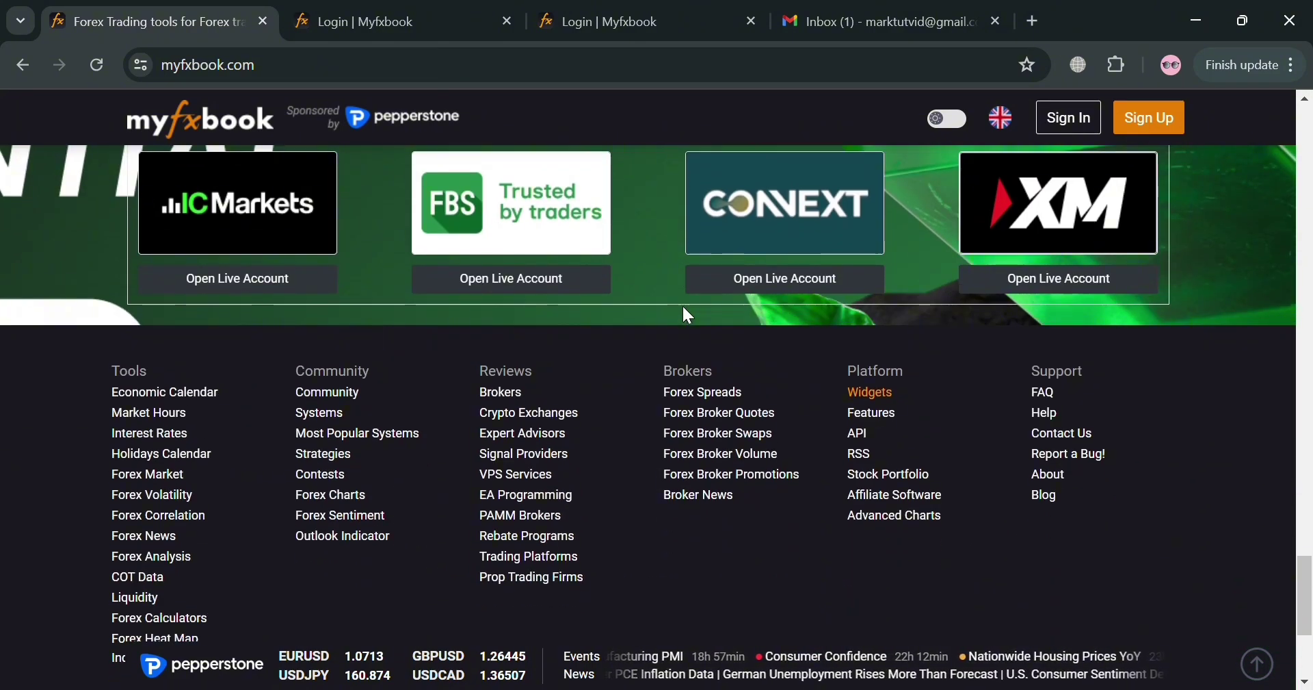
pyautogui.scroll(-4, 688, 315)
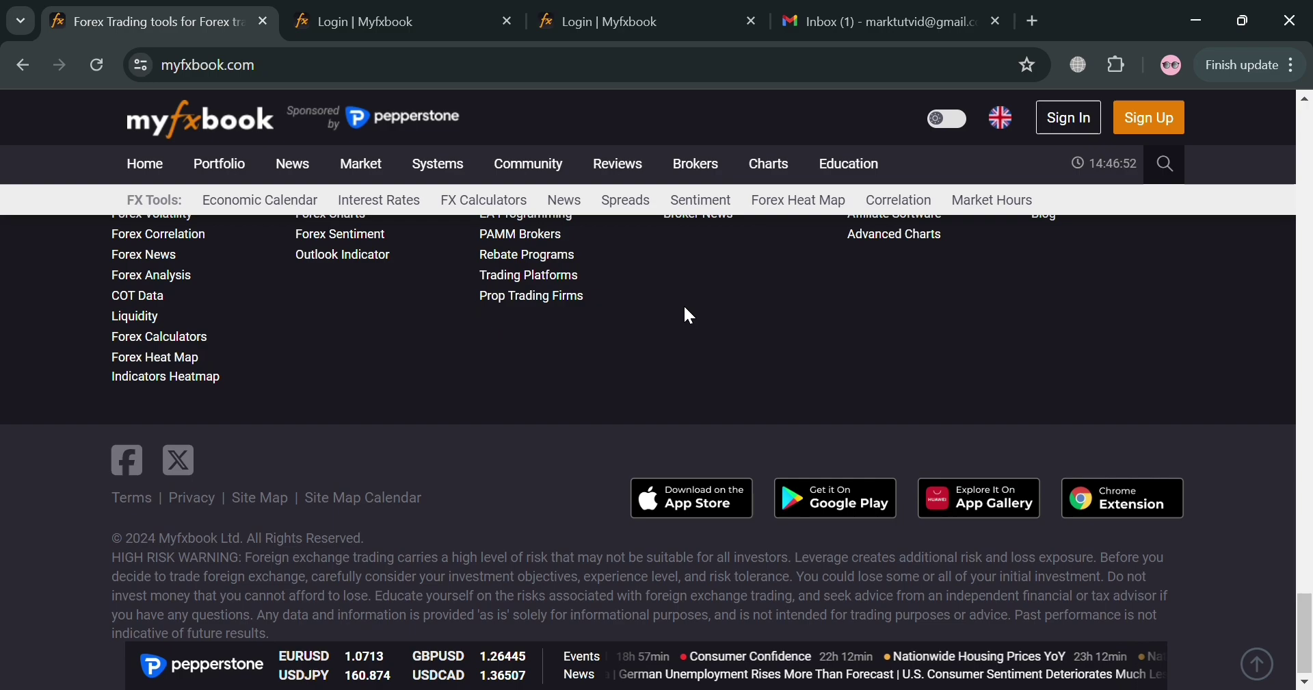
pyautogui.scroll(11, 684, 308)
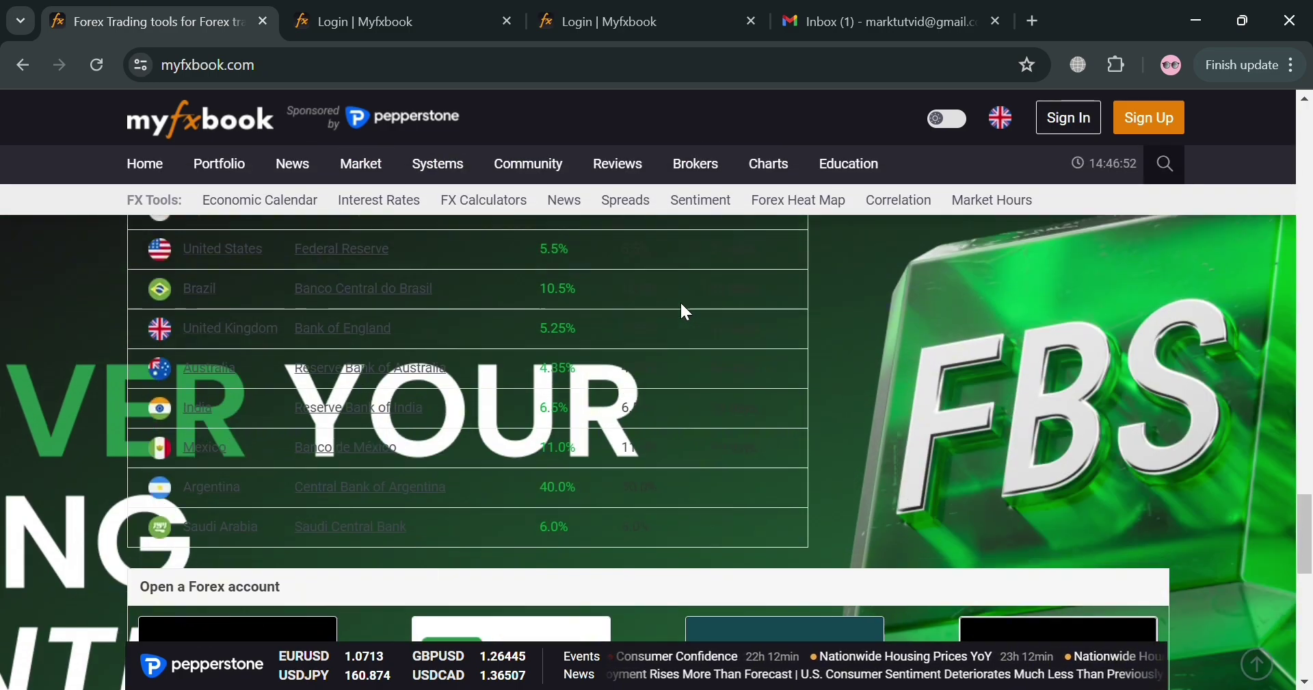
pyautogui.scroll(17, 684, 308)
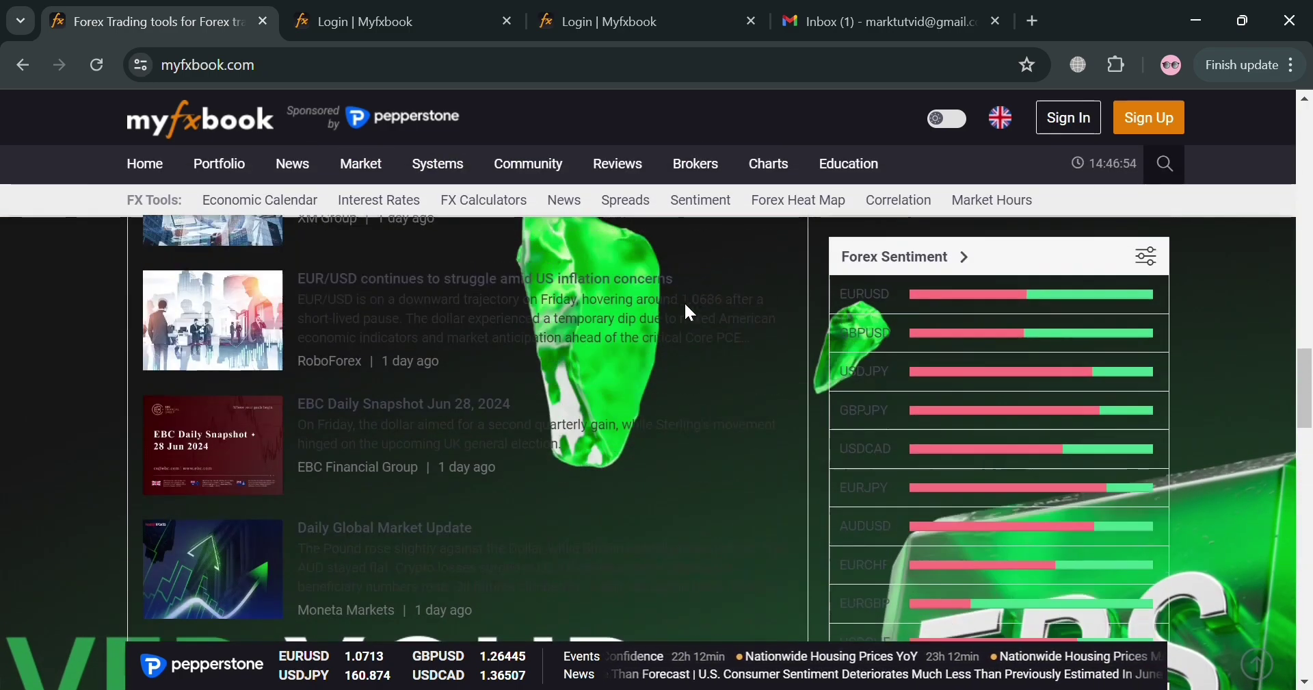
pyautogui.scroll(14, 687, 301)
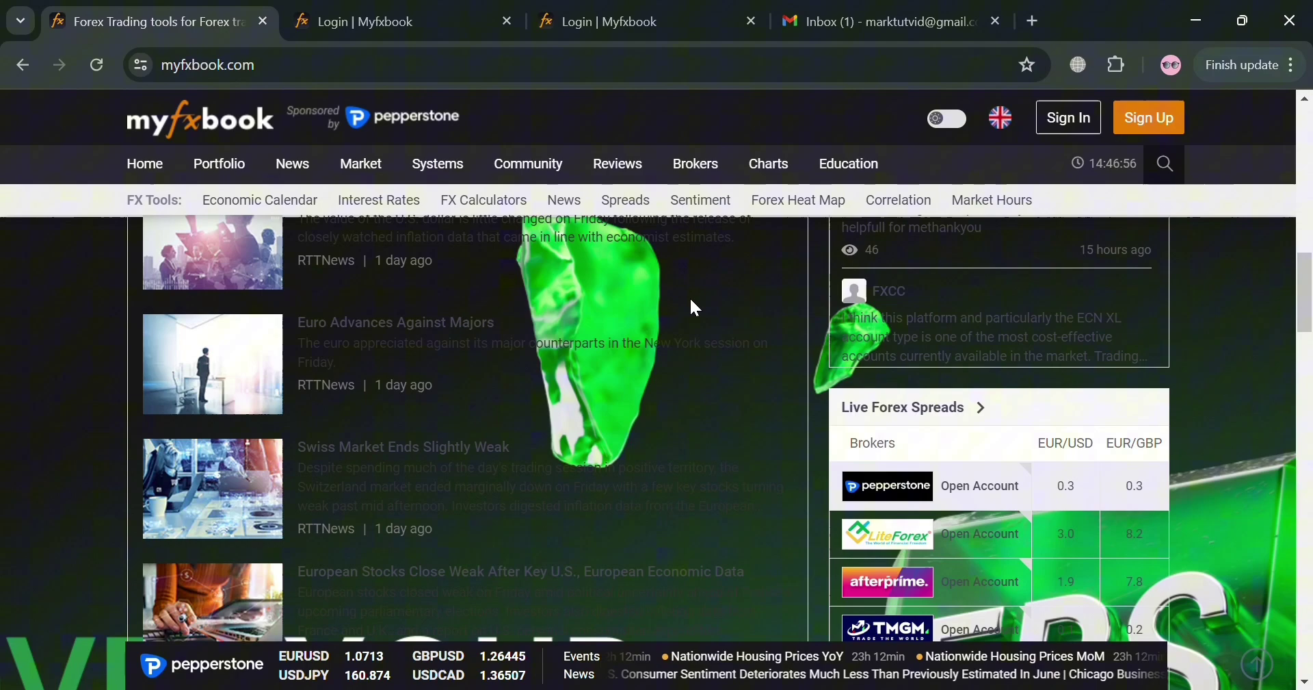
pyautogui.scroll(15, 691, 301)
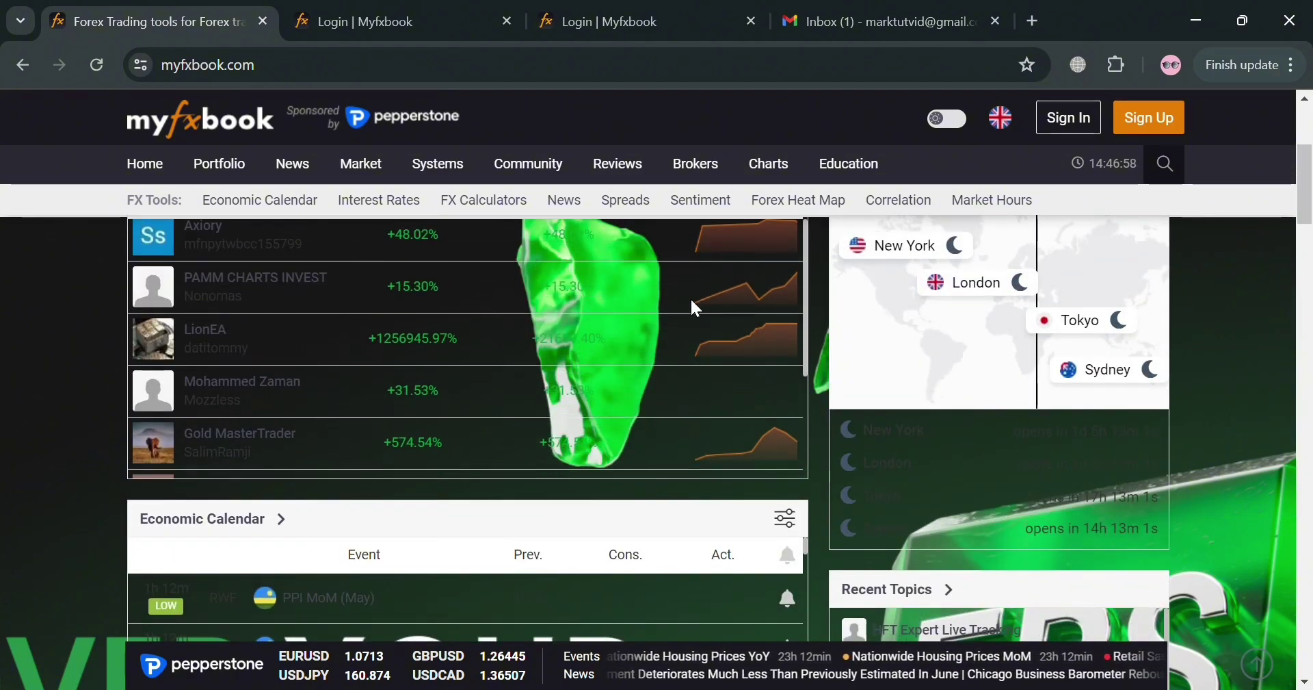
pyautogui.scroll(5, 718, 314)
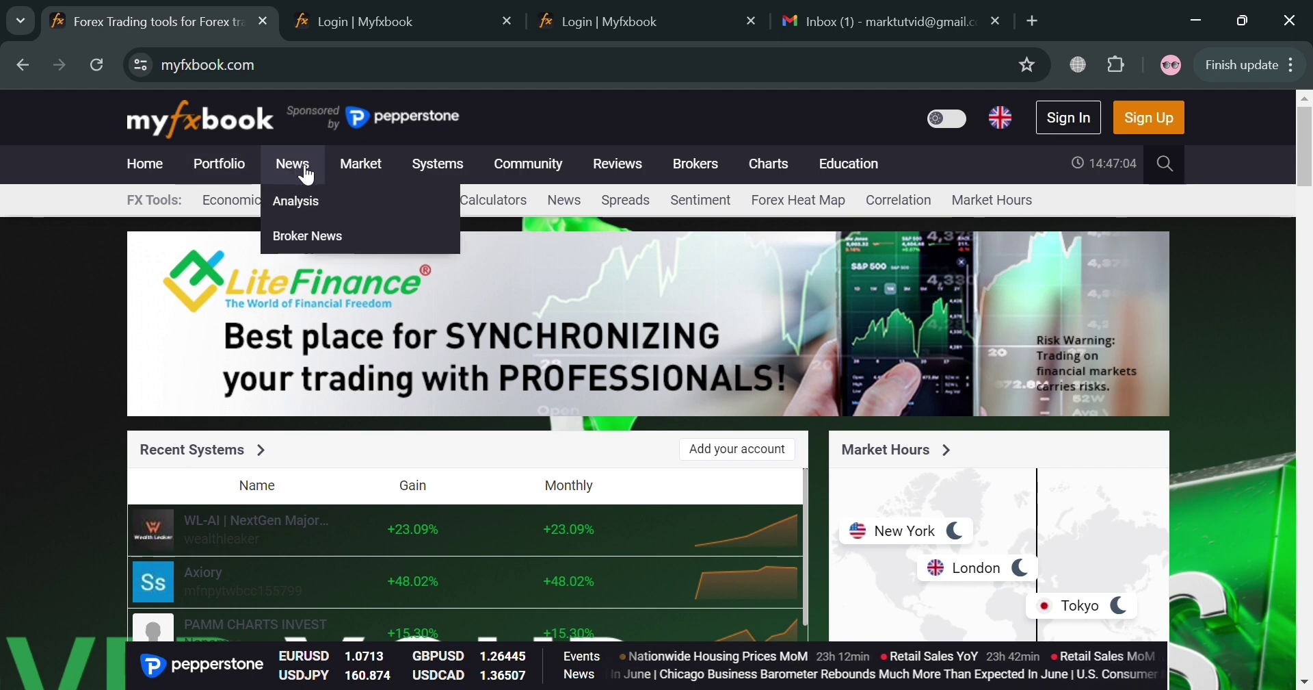
pyautogui.moveTo(357, 186)
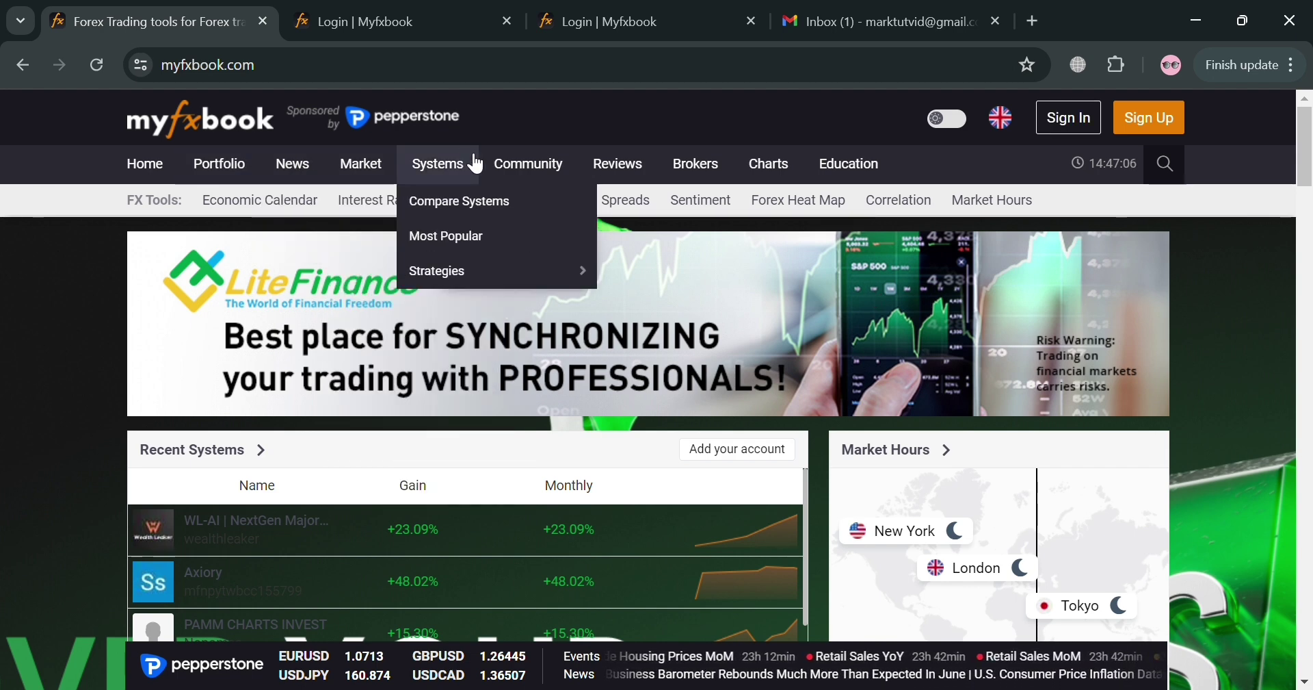
pyautogui.moveTo(571, 172)
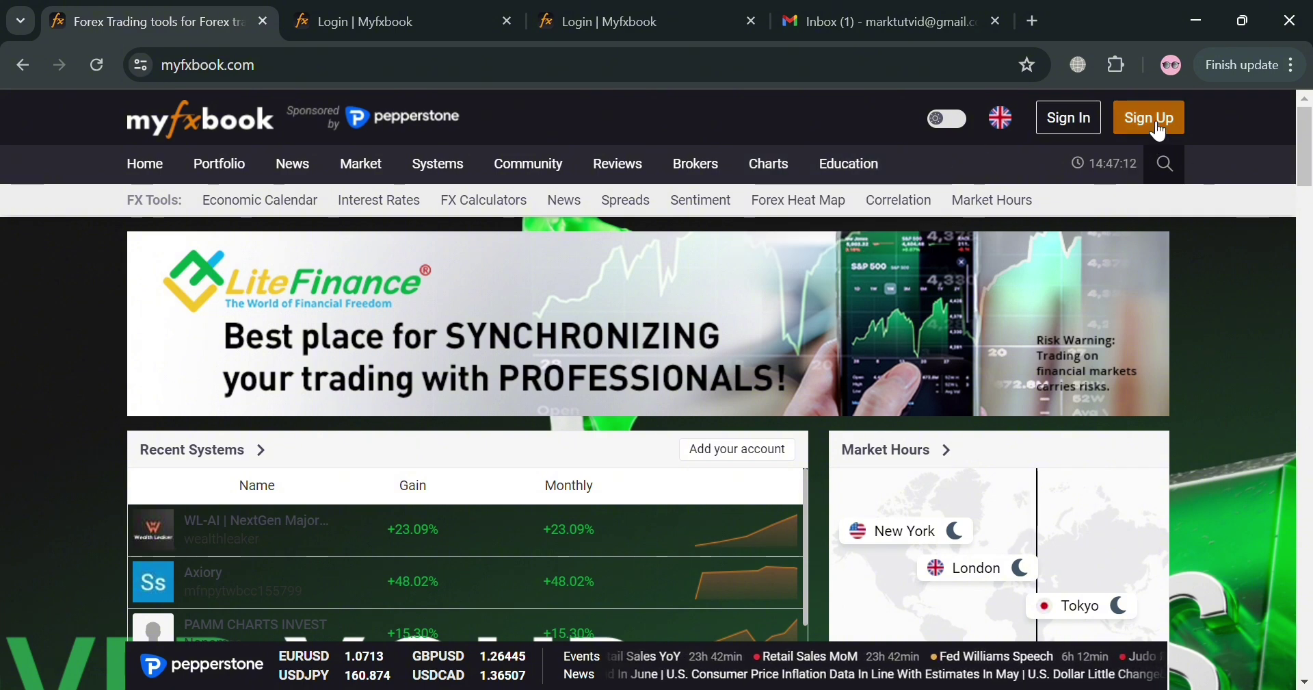
# Open the sign-up page and review the registration form's sign-in options, fields and agreement.
pyautogui.click(1151, 119)
pyautogui.scroll(-3, 639, 446)
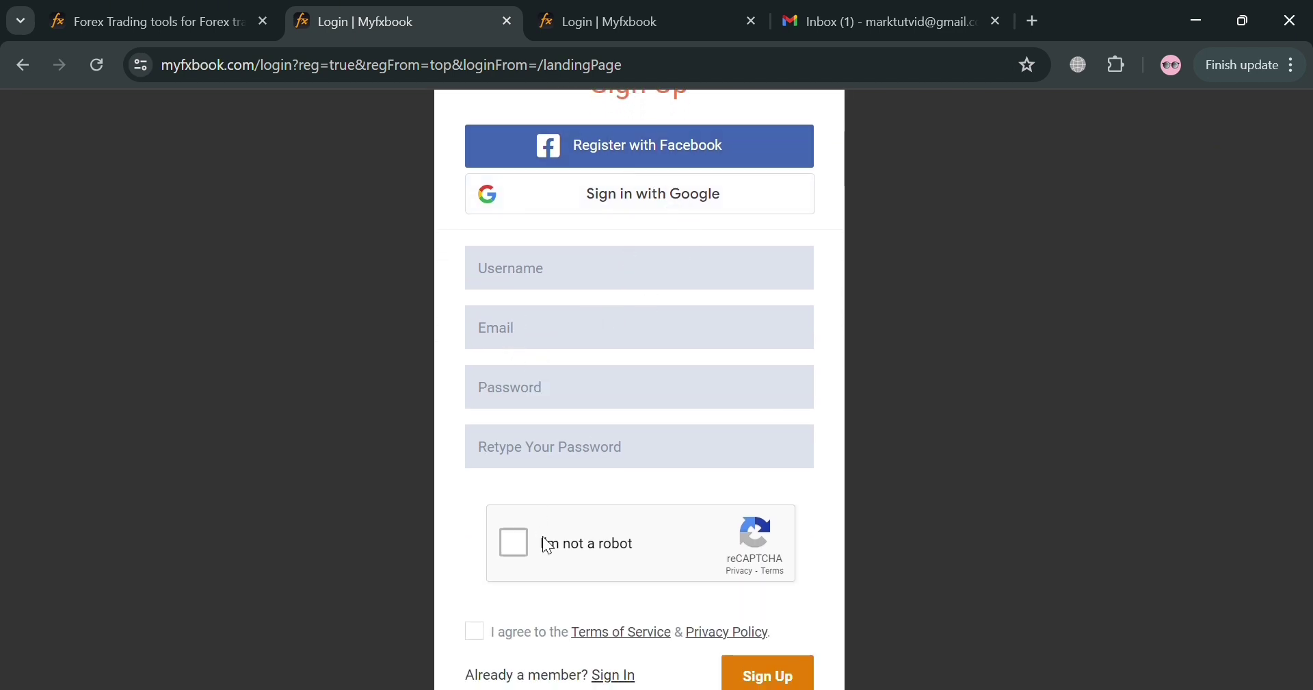
pyautogui.scroll(-2, 547, 546)
pyautogui.scroll(5, 777, 602)
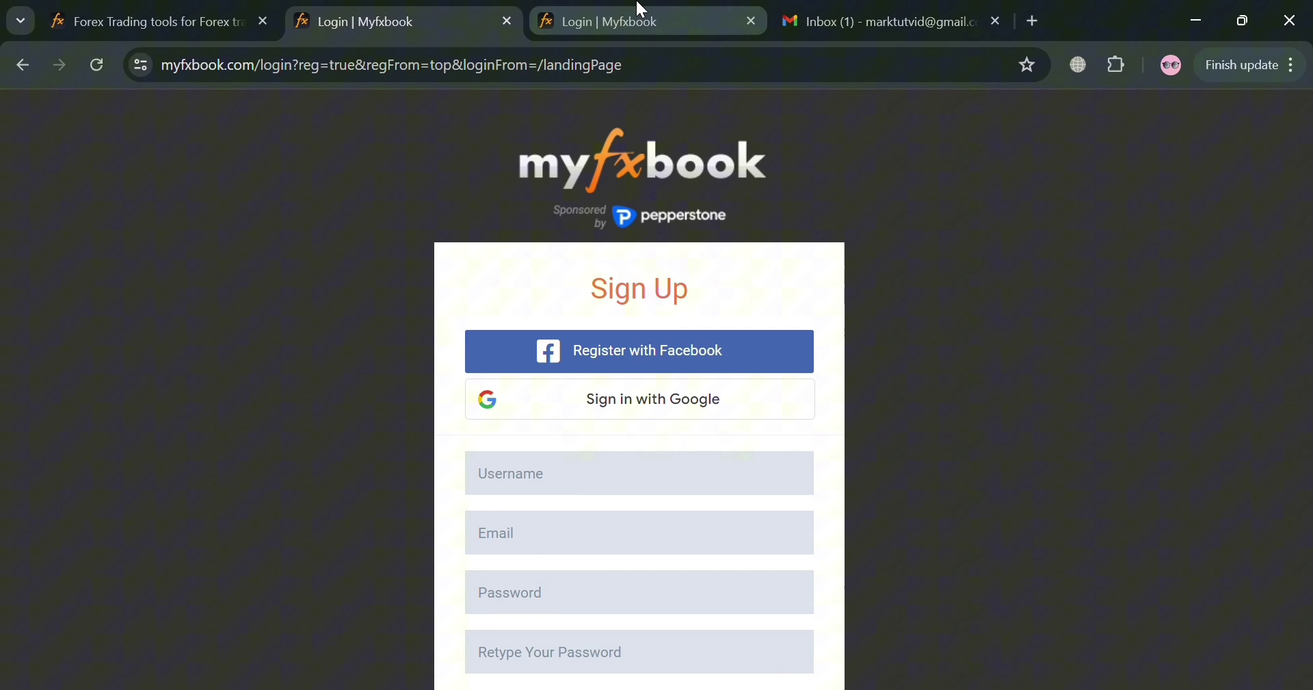
# Switch to the already open username registration page, enter the new account's username and register it.
pyautogui.click(654, 9)
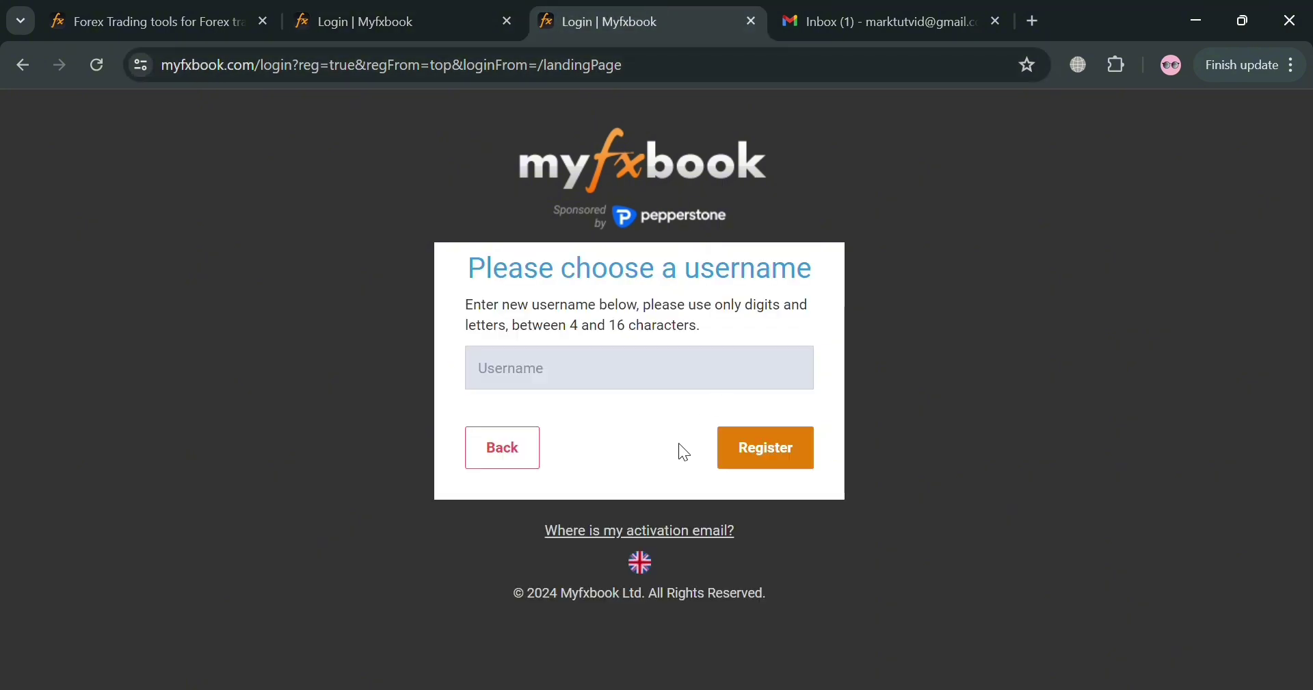
pyautogui.write('Marktutvid')
pyautogui.click(806, 457)
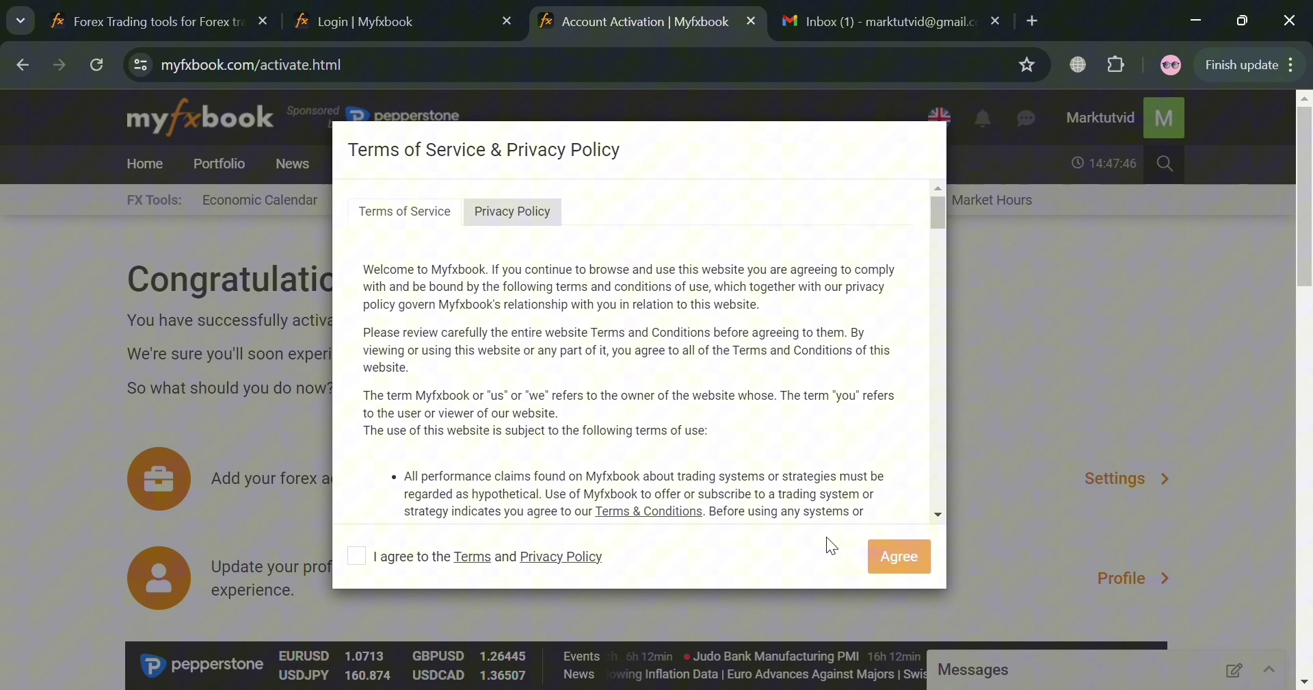
# Skim the Terms of Service and accept them together with the Privacy Policy.
pyautogui.scroll(-5, 616, 479)
pyautogui.click(357, 555)
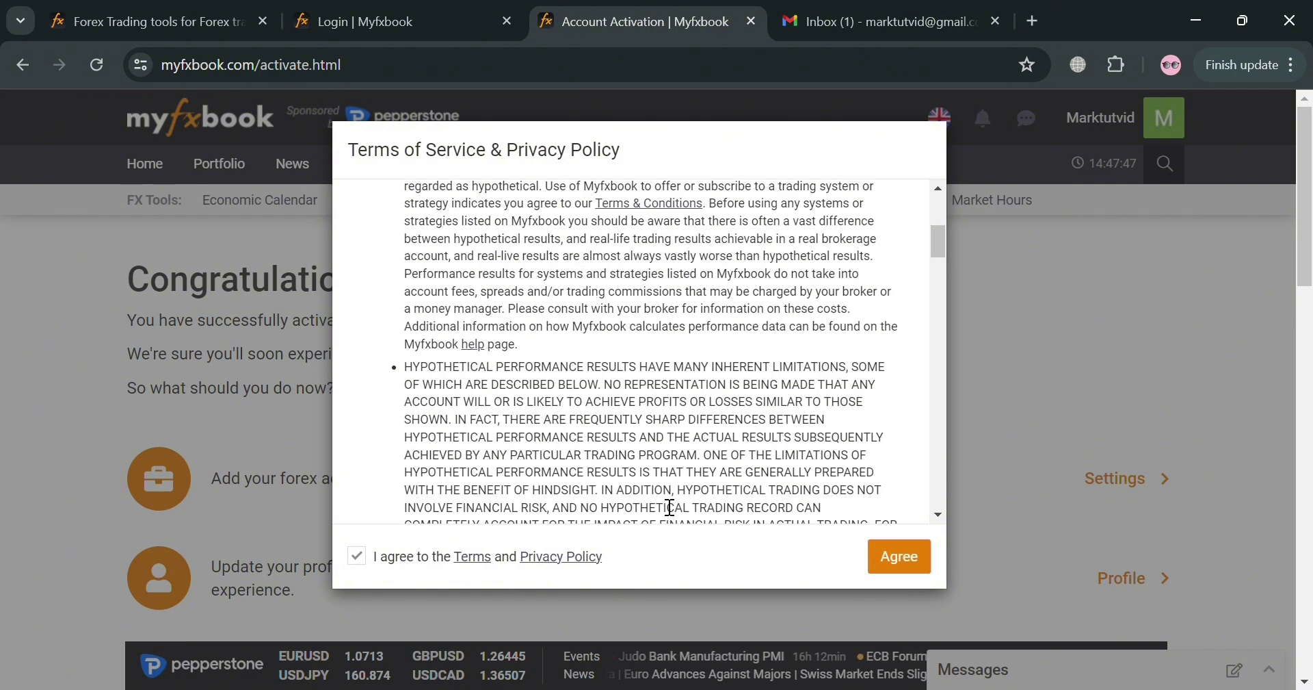
pyautogui.click(882, 559)
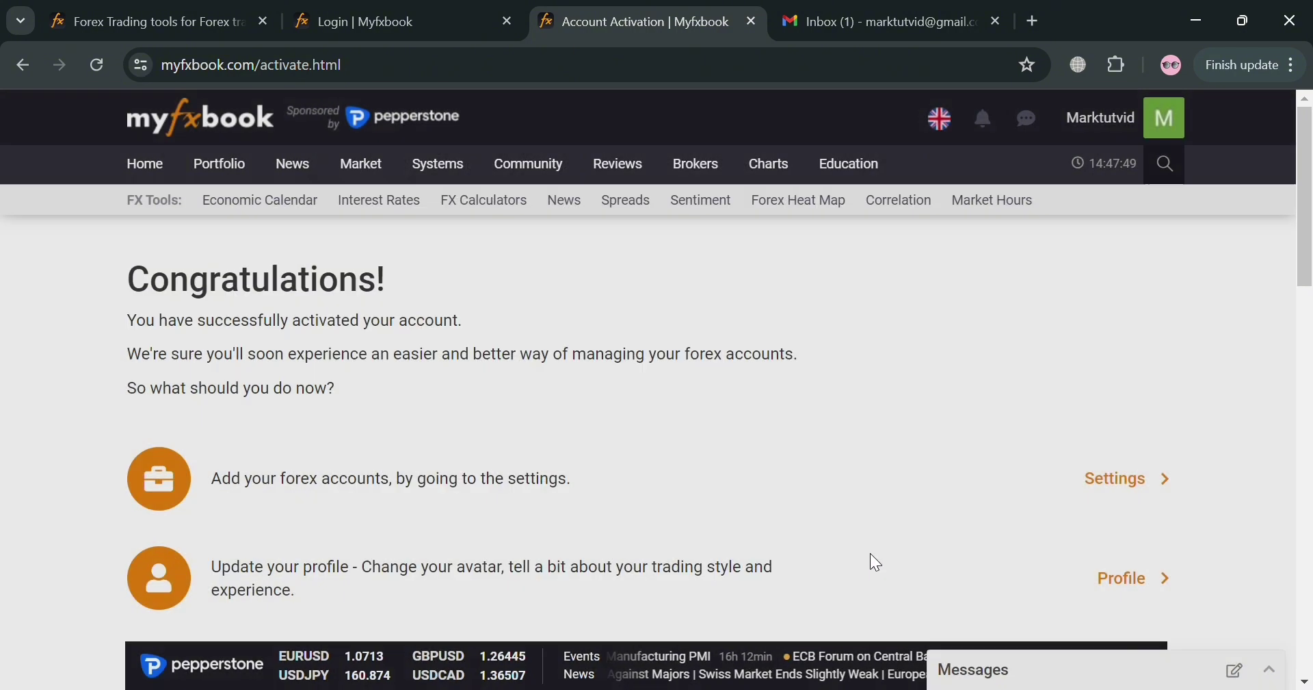
# Review the suggested next steps on the account activation page and open the settings for adding forex accounts.
pyautogui.scroll(-2, 596, 522)
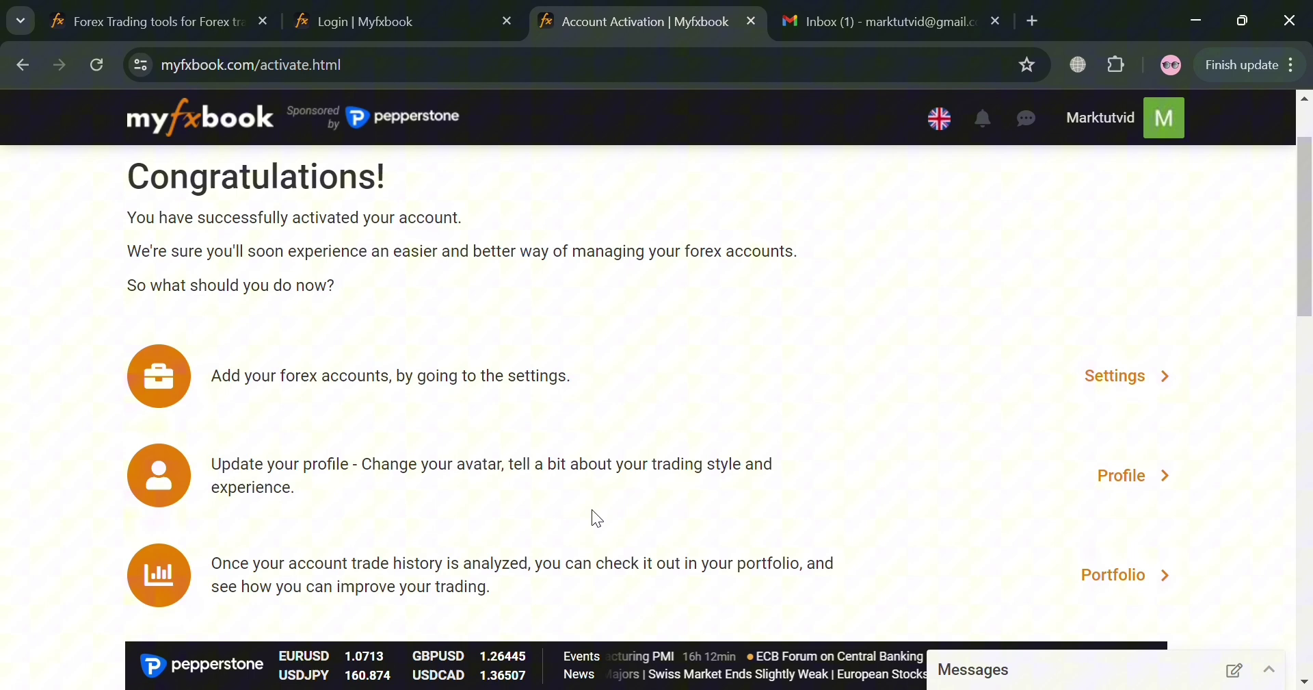
pyautogui.scroll(-2, 527, 607)
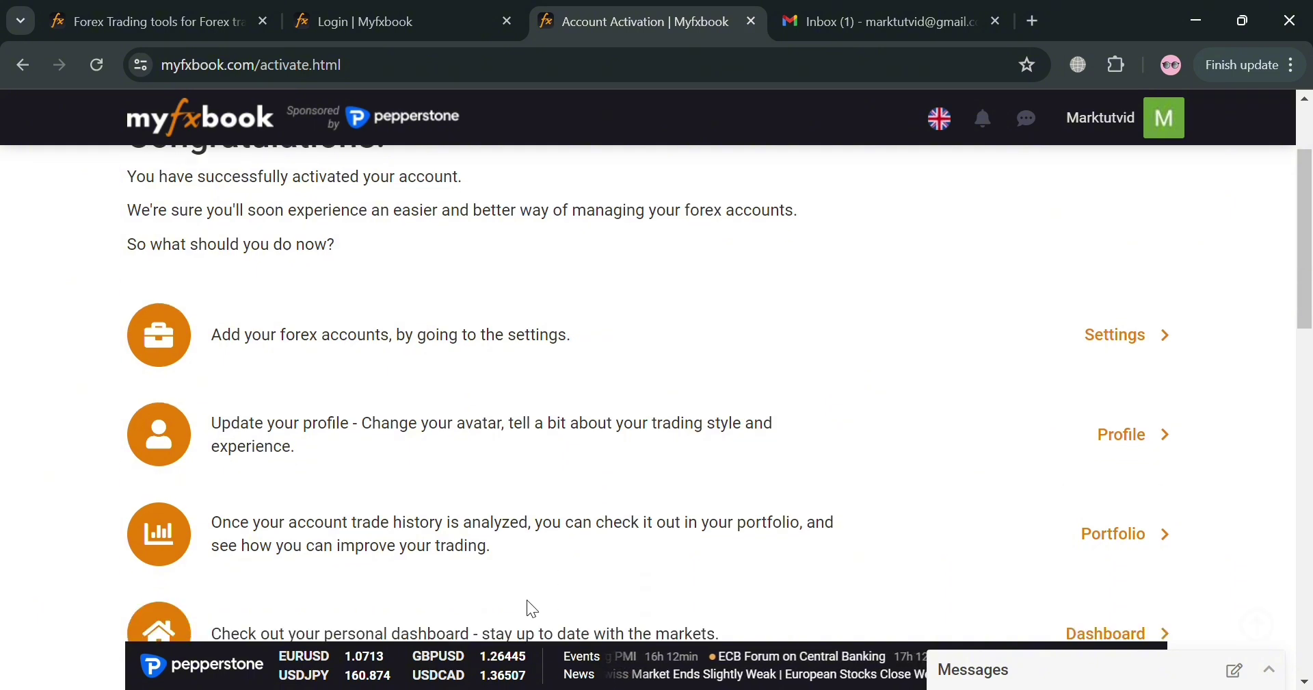
pyautogui.scroll(3, 454, 464)
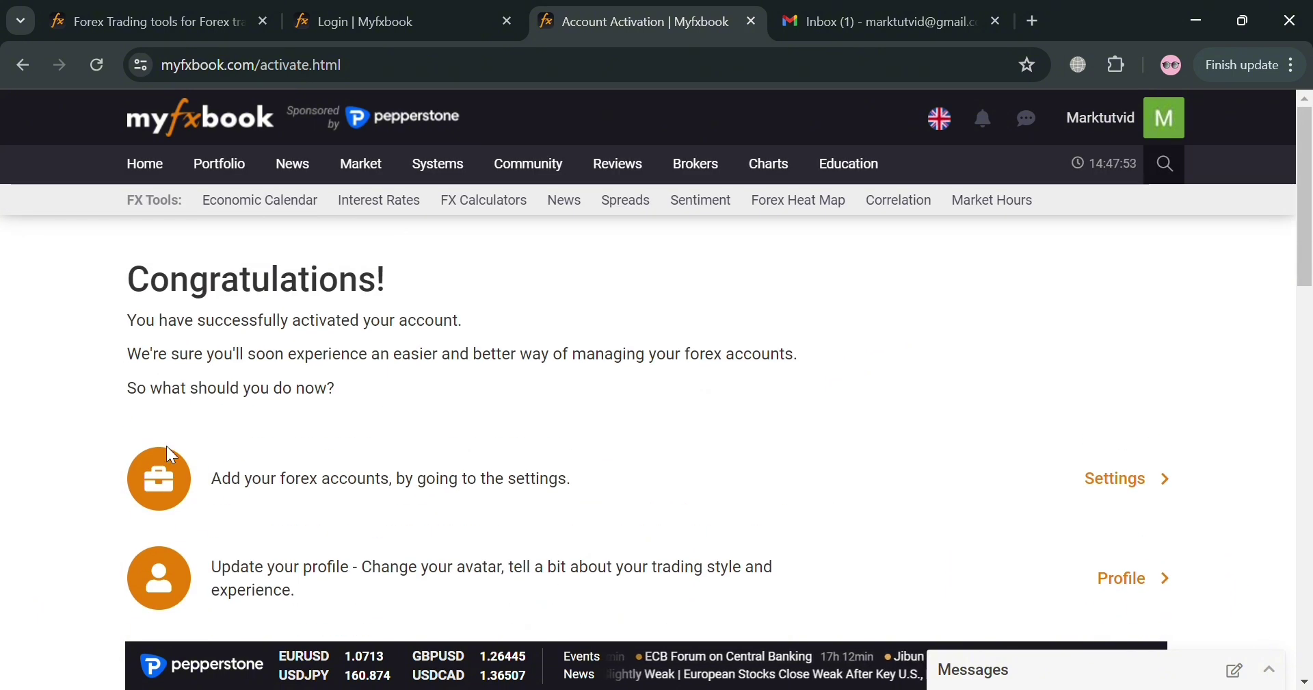
pyautogui.scroll(-3, 841, 413)
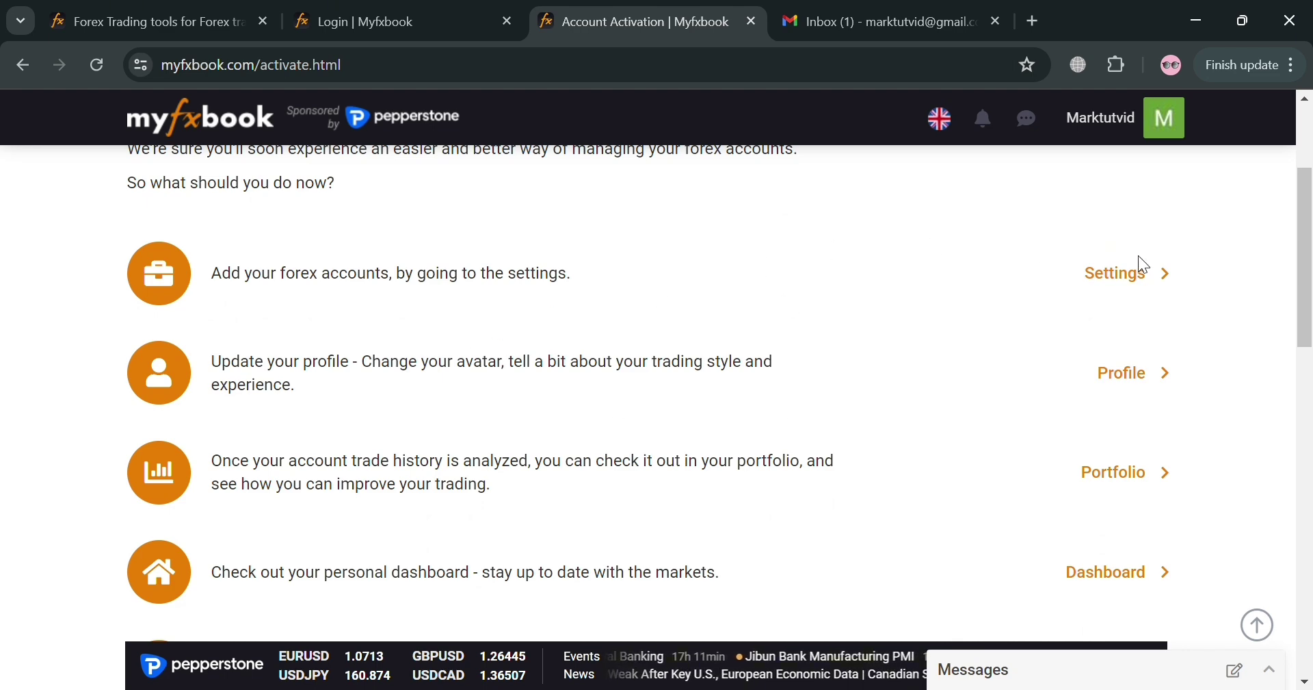
pyautogui.click(1135, 277)
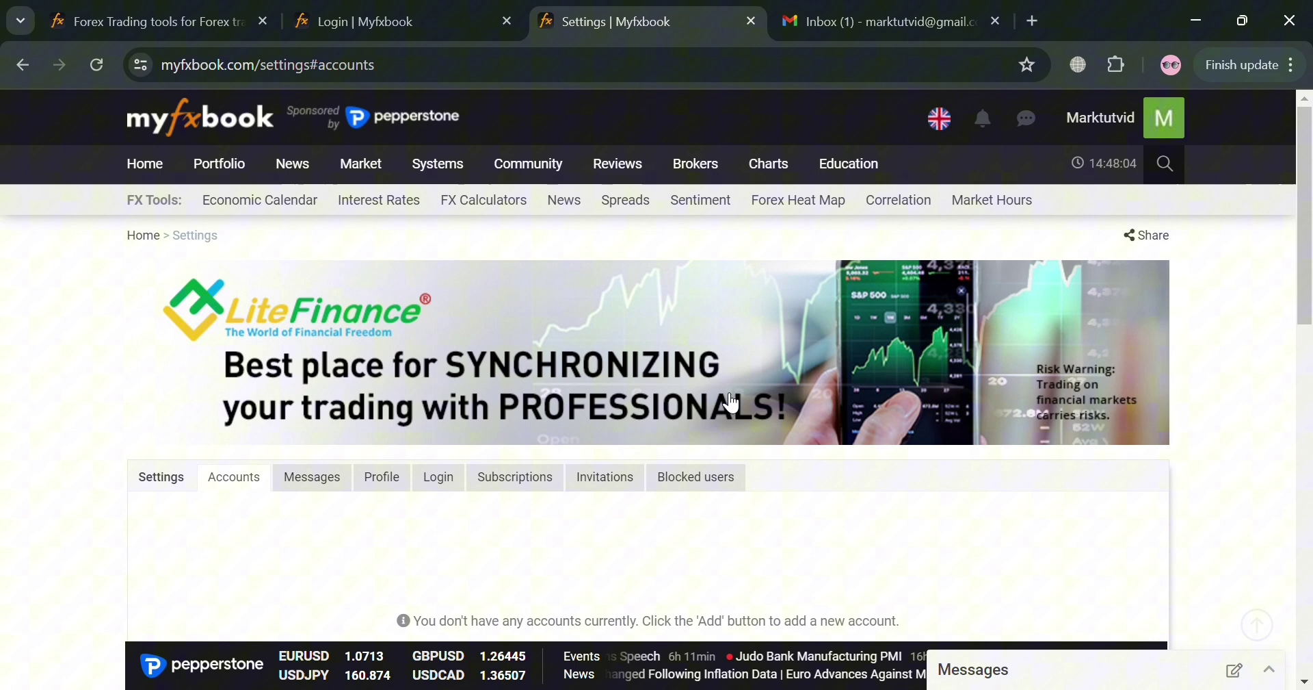
# Start adding a new trading account in the account settings and choose MetaTrader 4 (EA) as its platform.
pyautogui.scroll(4, 499, 446)
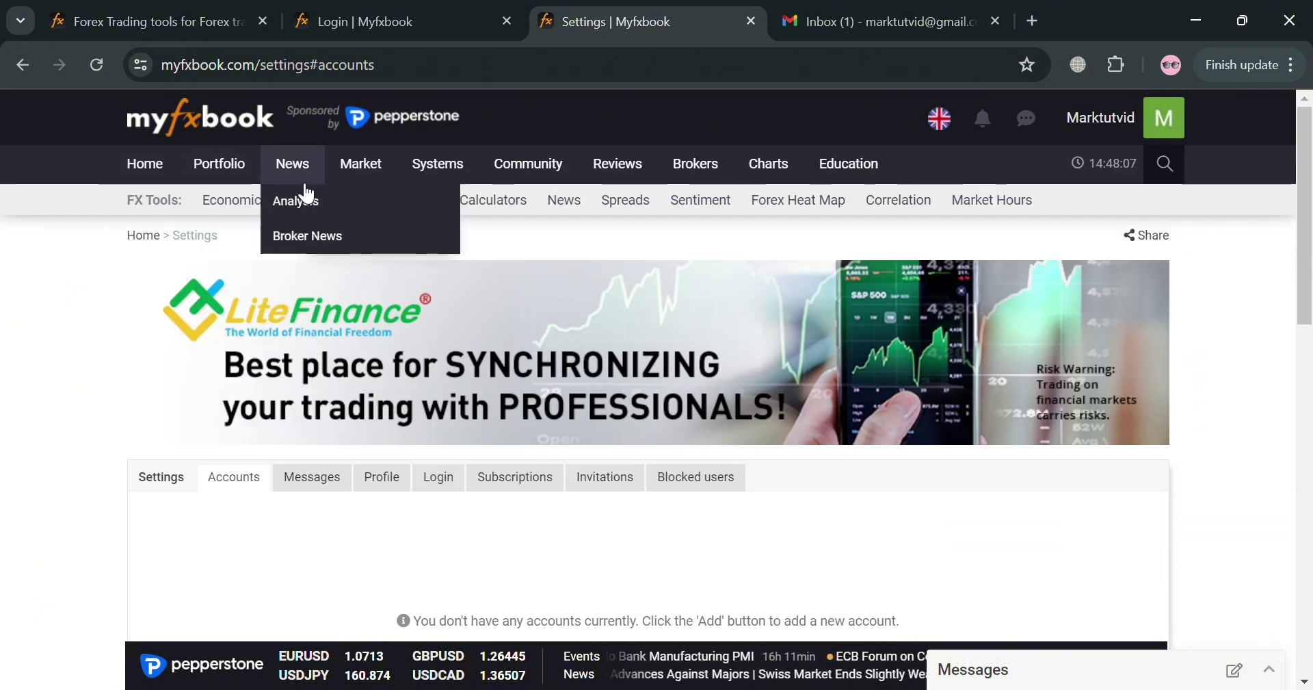
pyautogui.scroll(-5, 1123, 292)
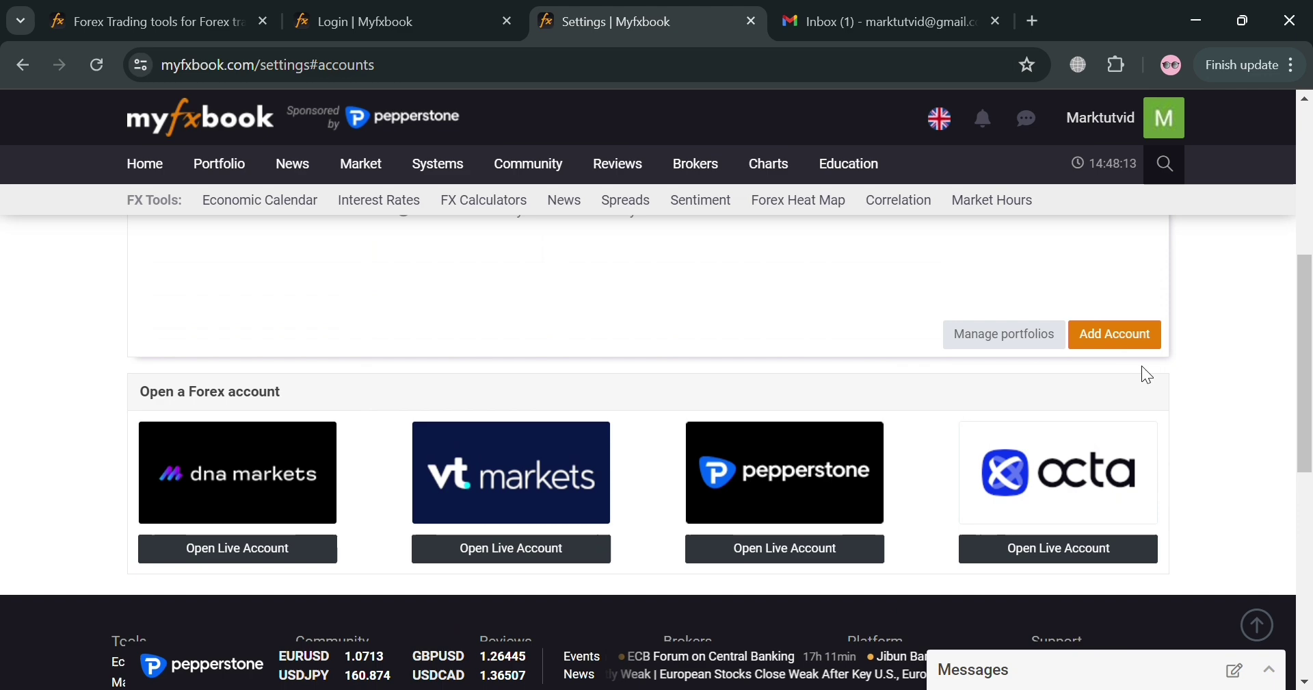
pyautogui.click(1149, 337)
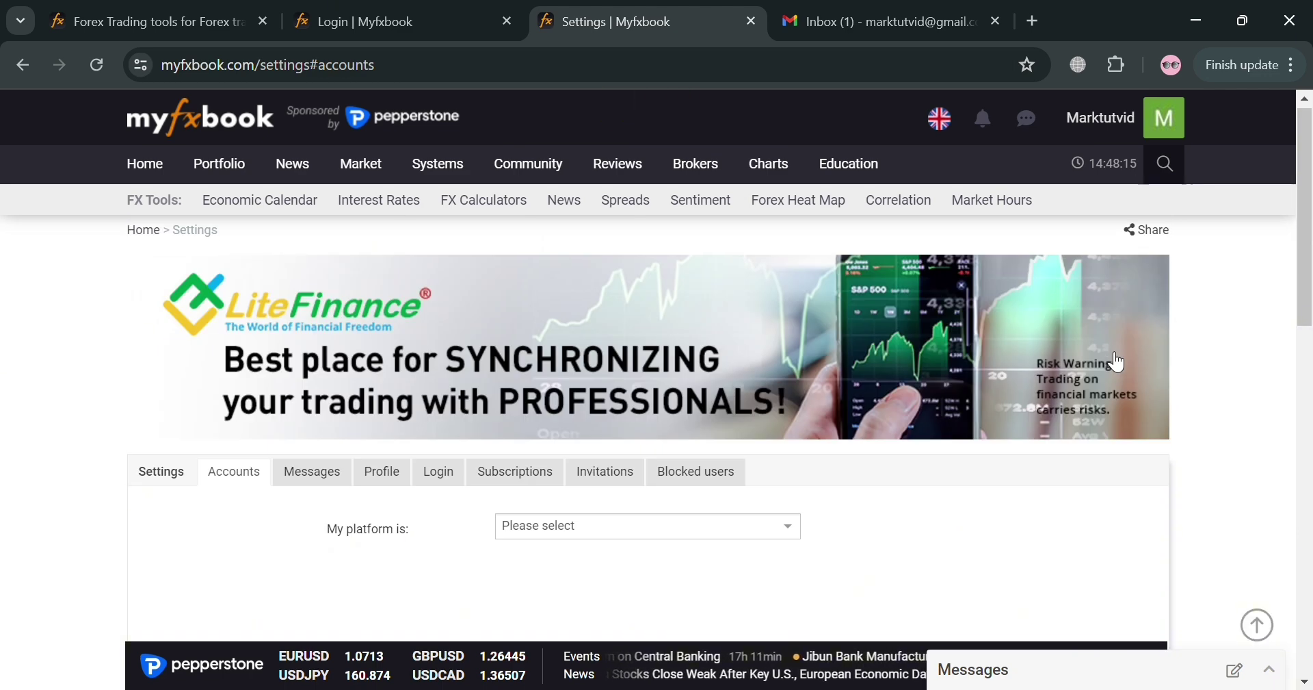
pyautogui.scroll(-2, 752, 460)
pyautogui.click(709, 431)
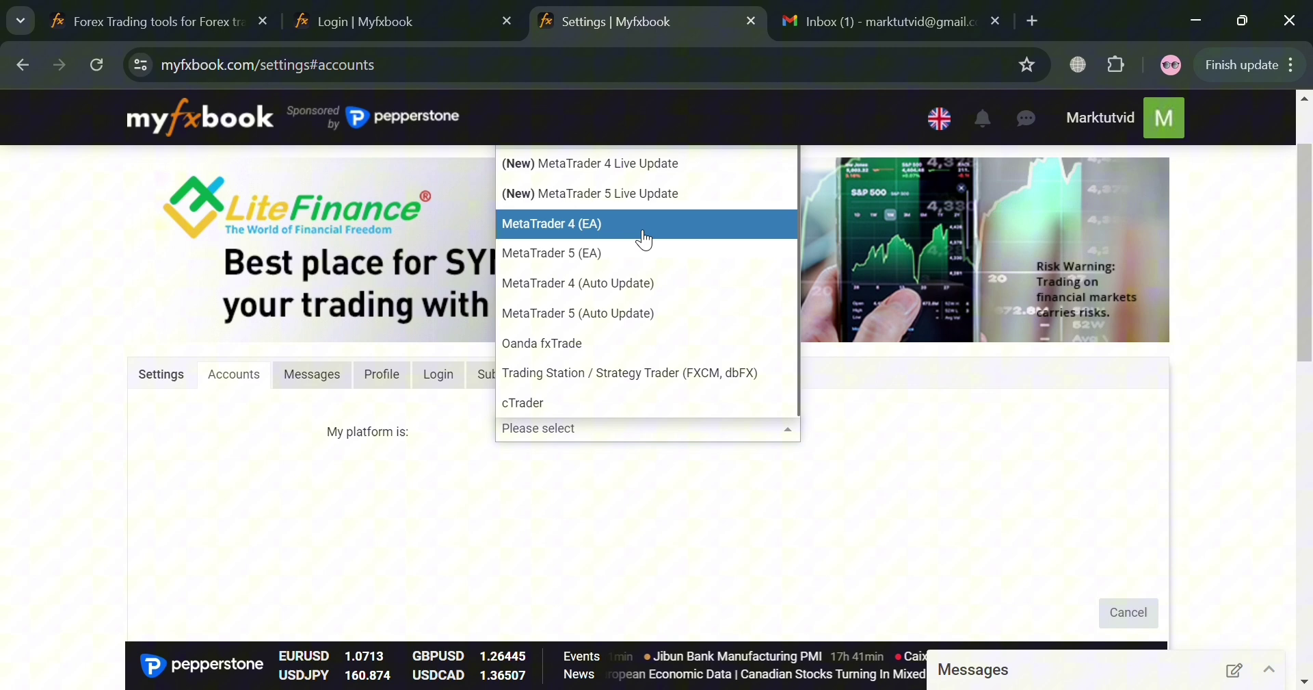
pyautogui.click(697, 231)
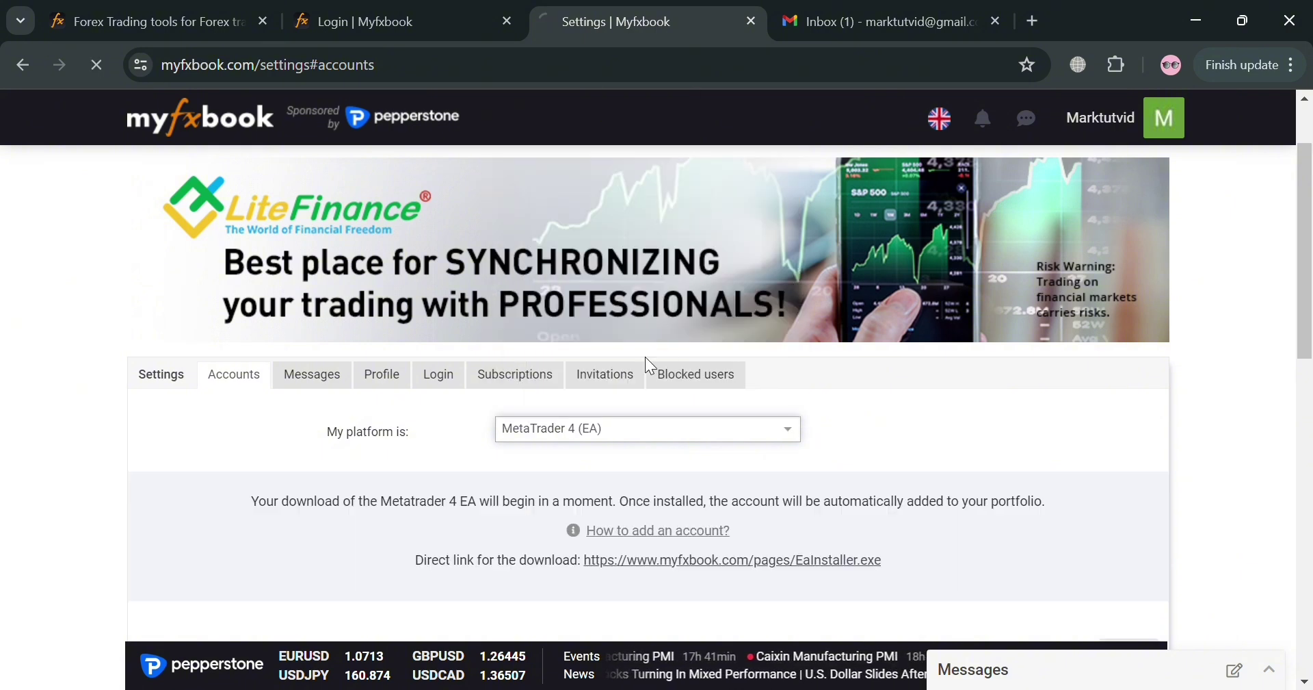
# Review the MetaTrader 4 EA download instructions and the broker offers for opening a forex account.
pyautogui.scroll(-4, 645, 356)
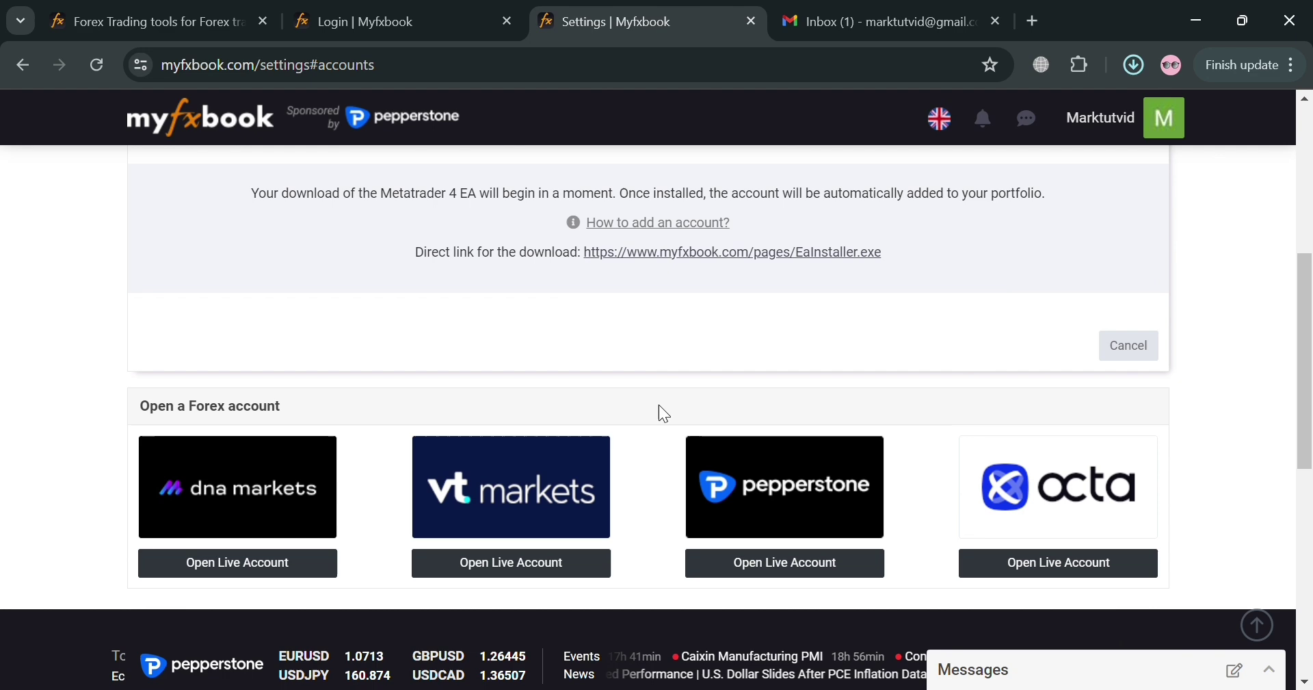
pyautogui.scroll(3, 1106, 192)
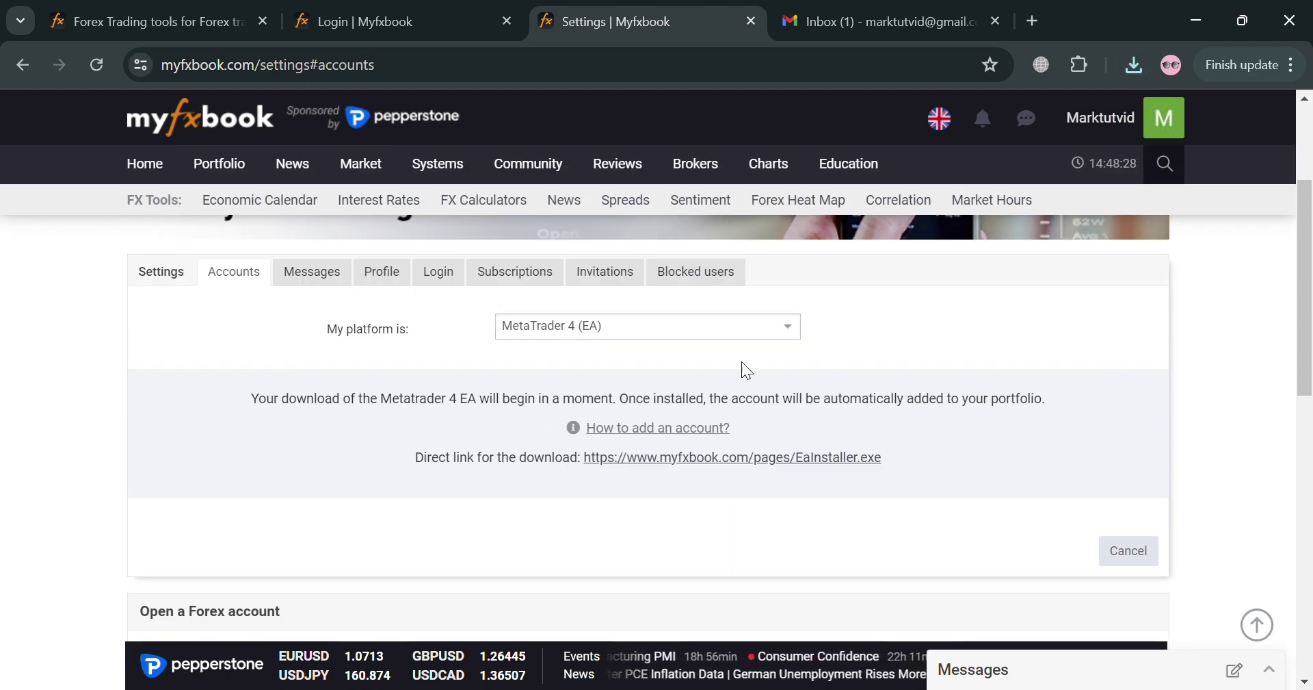
pyautogui.scroll(-4, 741, 361)
pyautogui.scroll(-5, 801, 407)
pyautogui.scroll(12, 780, 401)
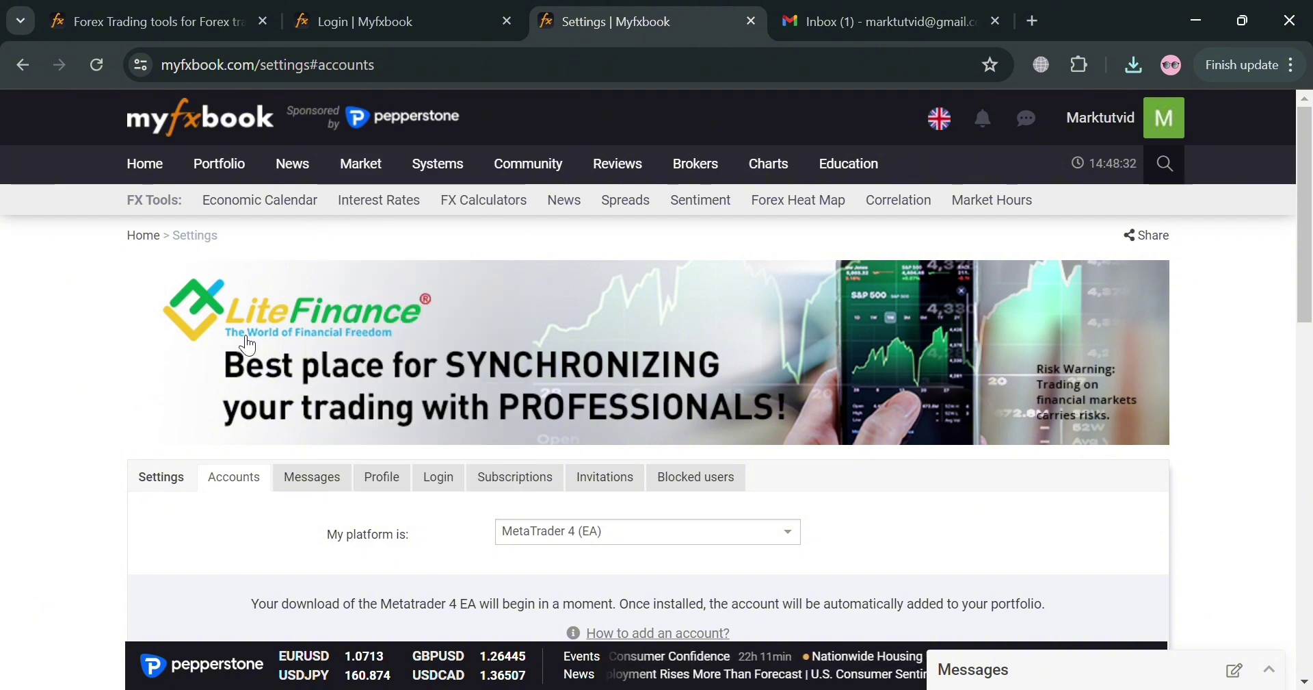
# Look through the message settings, covering email notifications, subscriptions, email frequency and weekly reports.
pyautogui.click(322, 482)
pyautogui.click(205, 481)
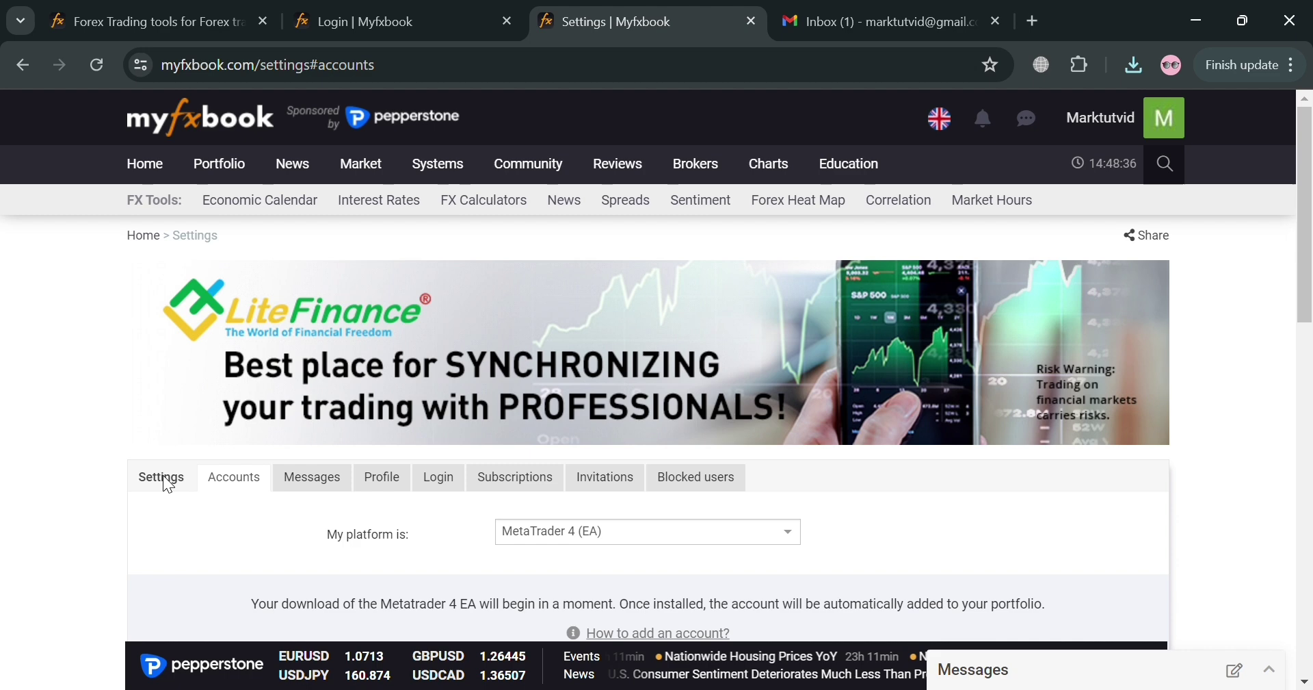
pyautogui.scroll(-3, 308, 472)
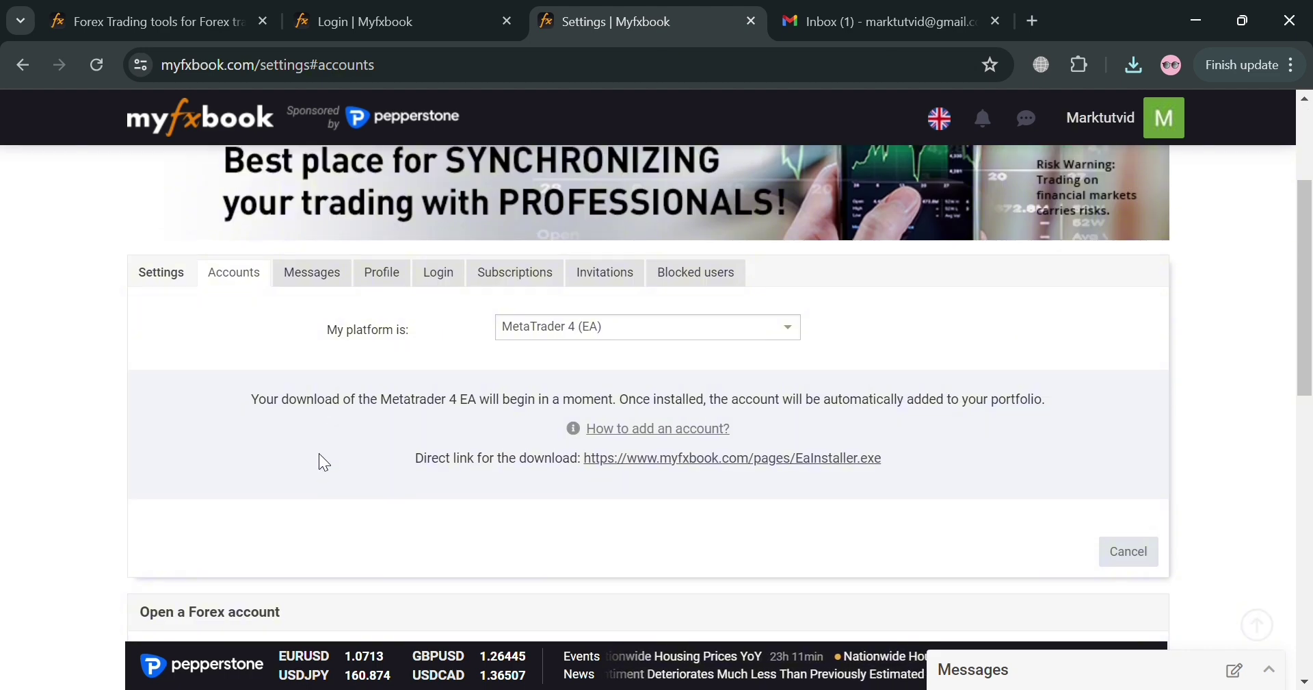
pyautogui.click(319, 280)
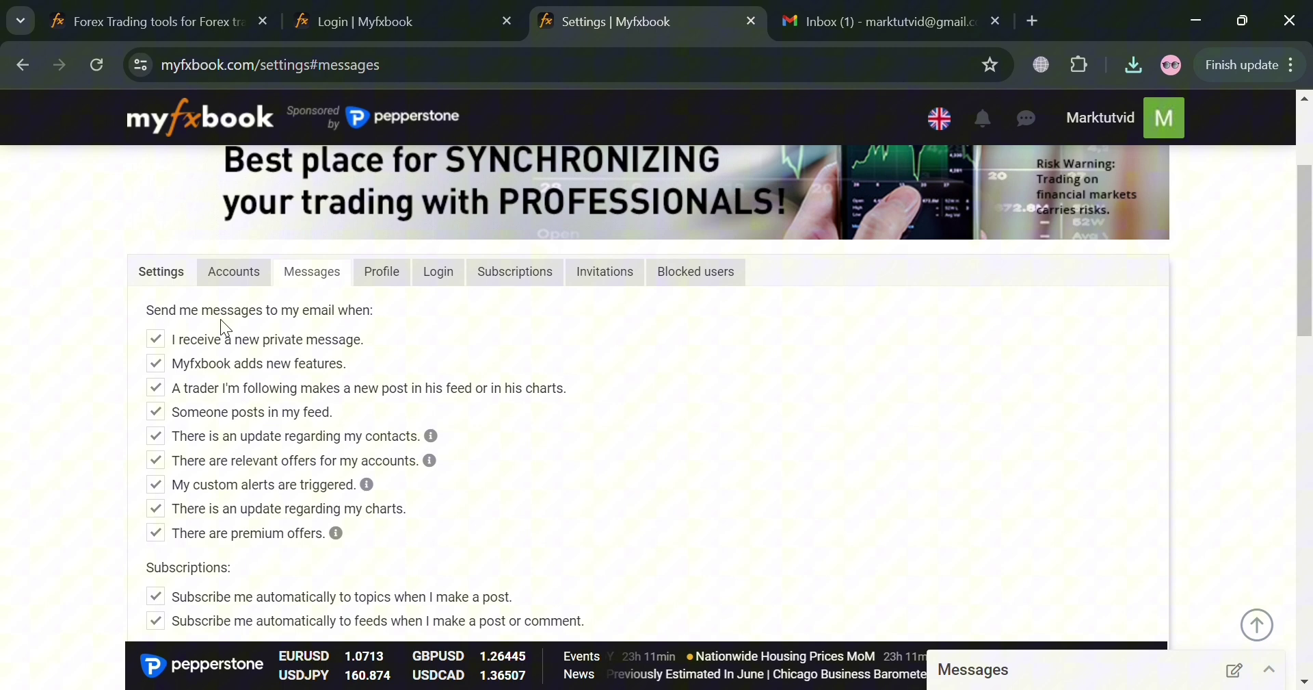
pyautogui.scroll(-2, 251, 413)
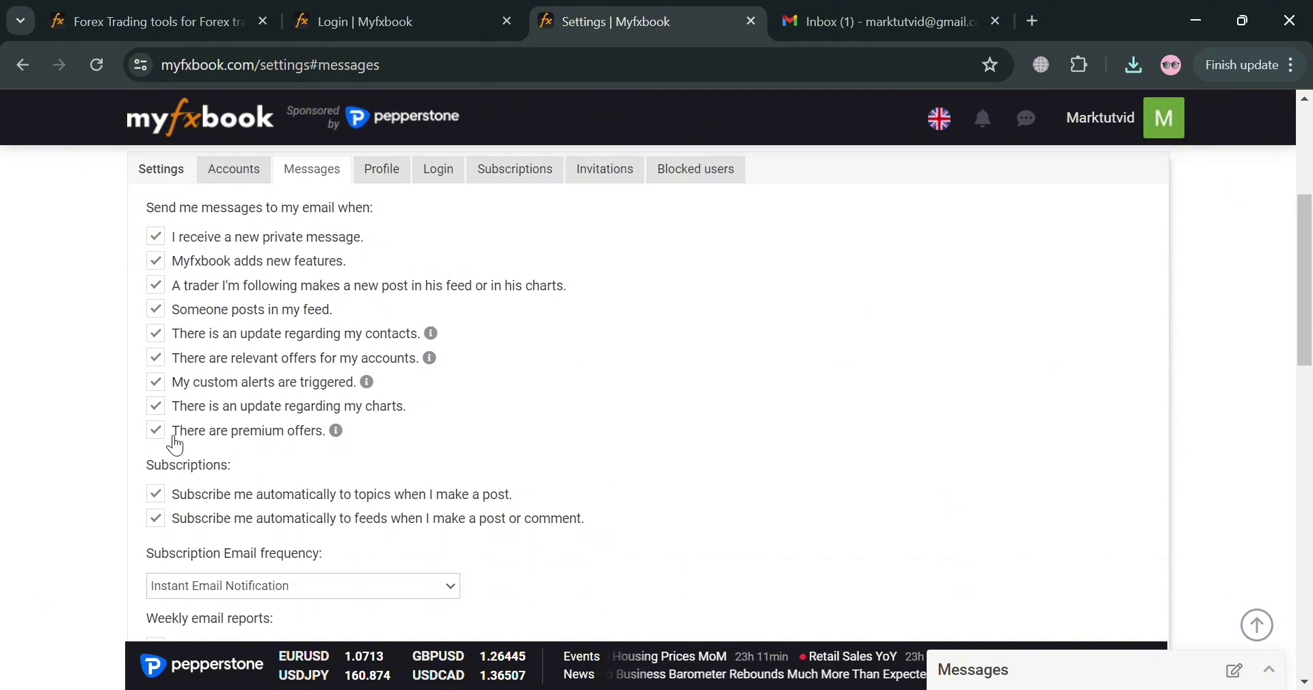
pyautogui.scroll(-5, 176, 445)
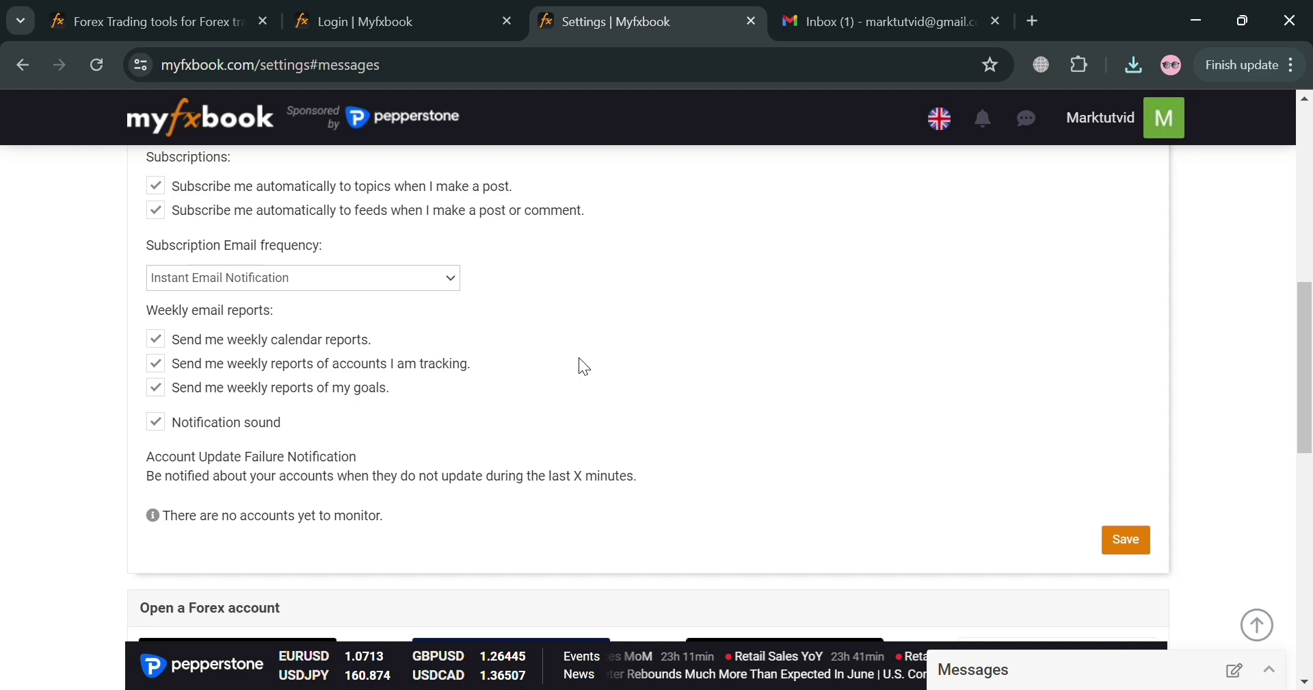
pyautogui.scroll(6, 449, 466)
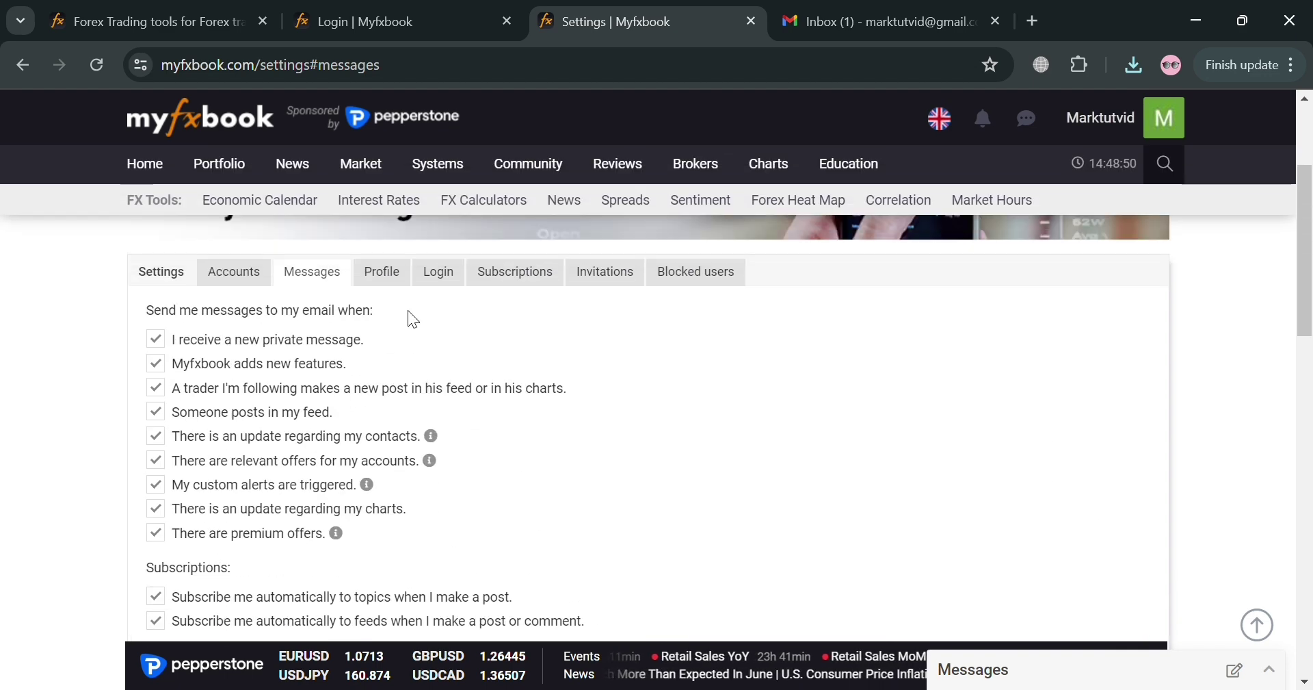
# Review the editable profile details, and check the login settings for password, email and two-factor authentication.
pyautogui.click(388, 281)
pyautogui.scroll(-5, 376, 305)
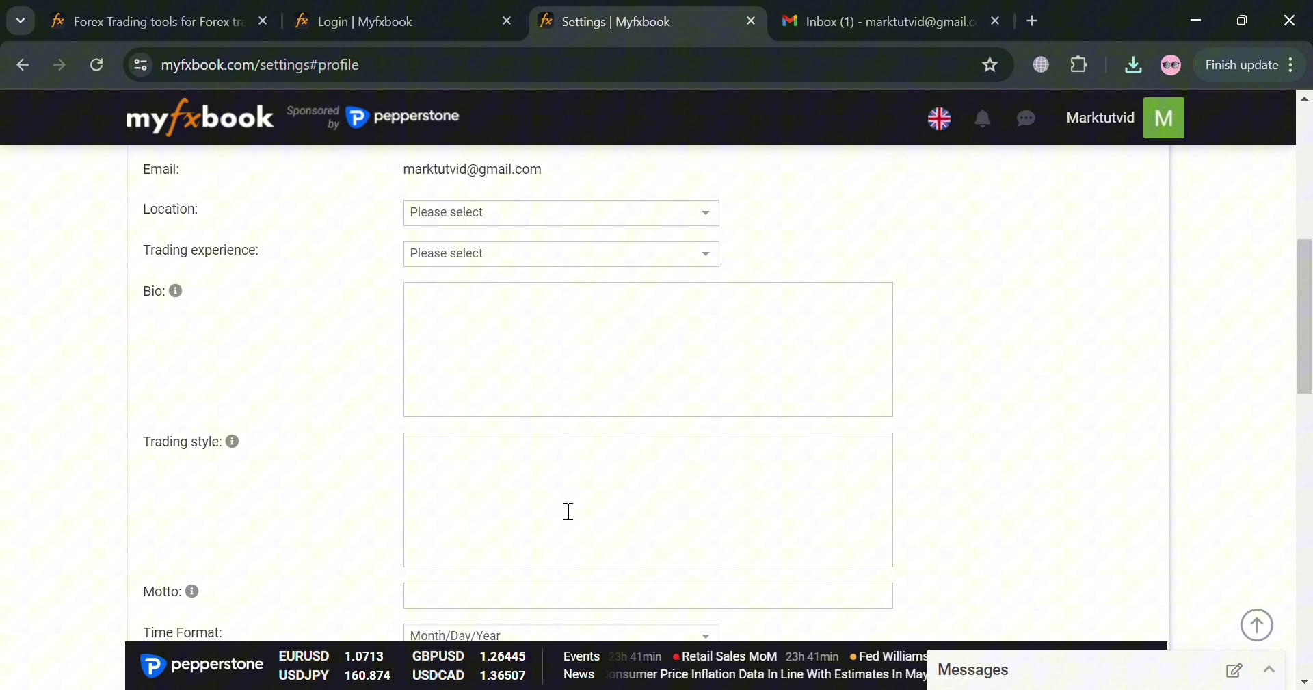
pyautogui.scroll(5, 458, 213)
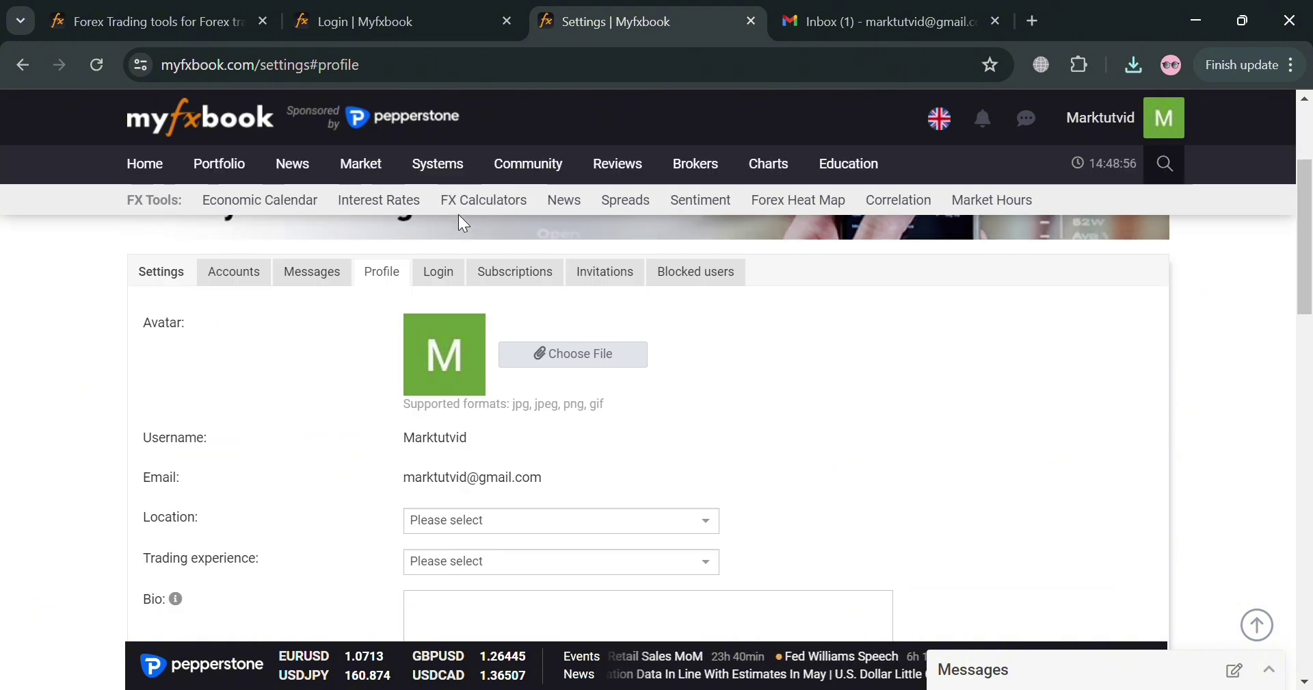
pyautogui.click(453, 282)
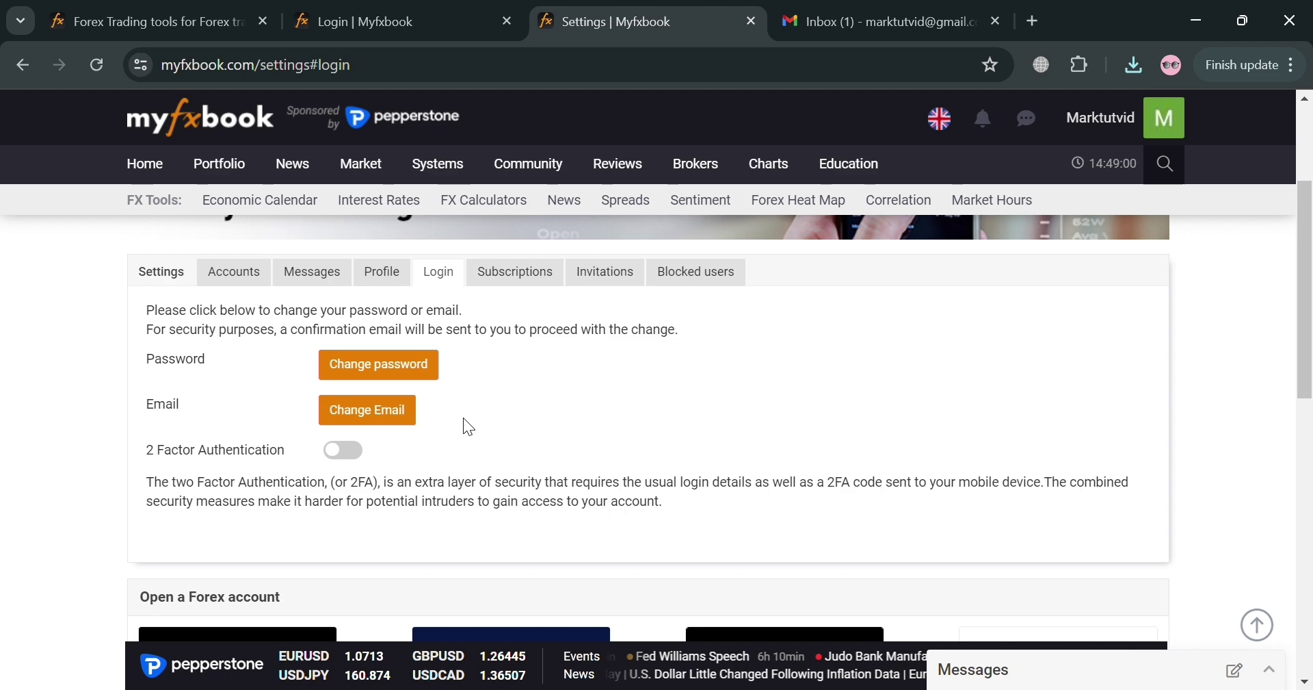
pyautogui.scroll(-6, 486, 409)
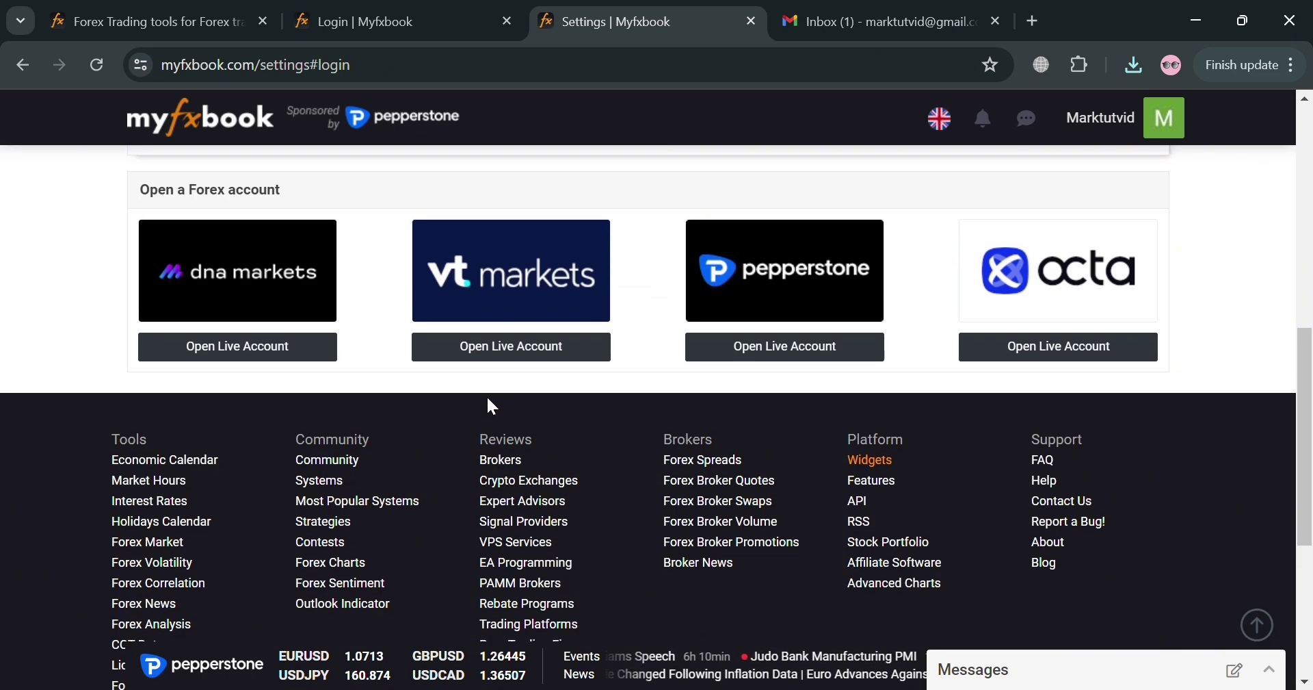
pyautogui.scroll(6, 490, 383)
# Check the account's subscriptions, invitations and blocked users settings one after another.
pyautogui.click(513, 289)
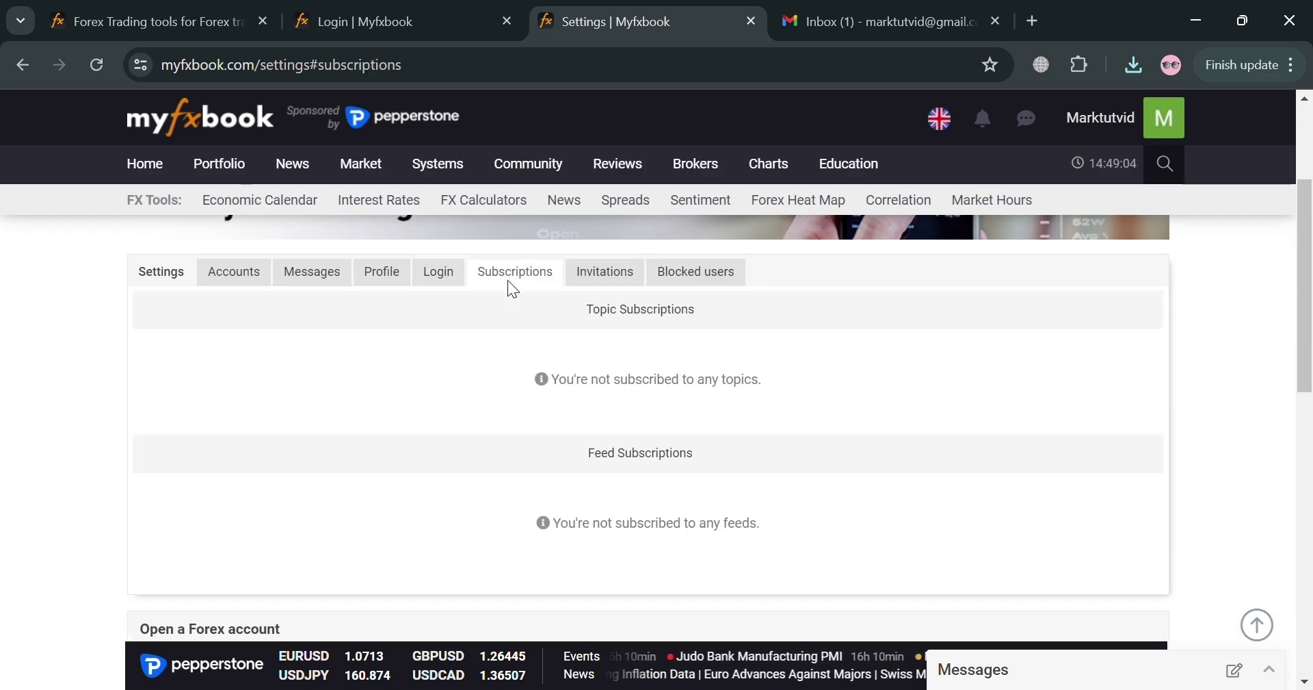
pyautogui.click(629, 277)
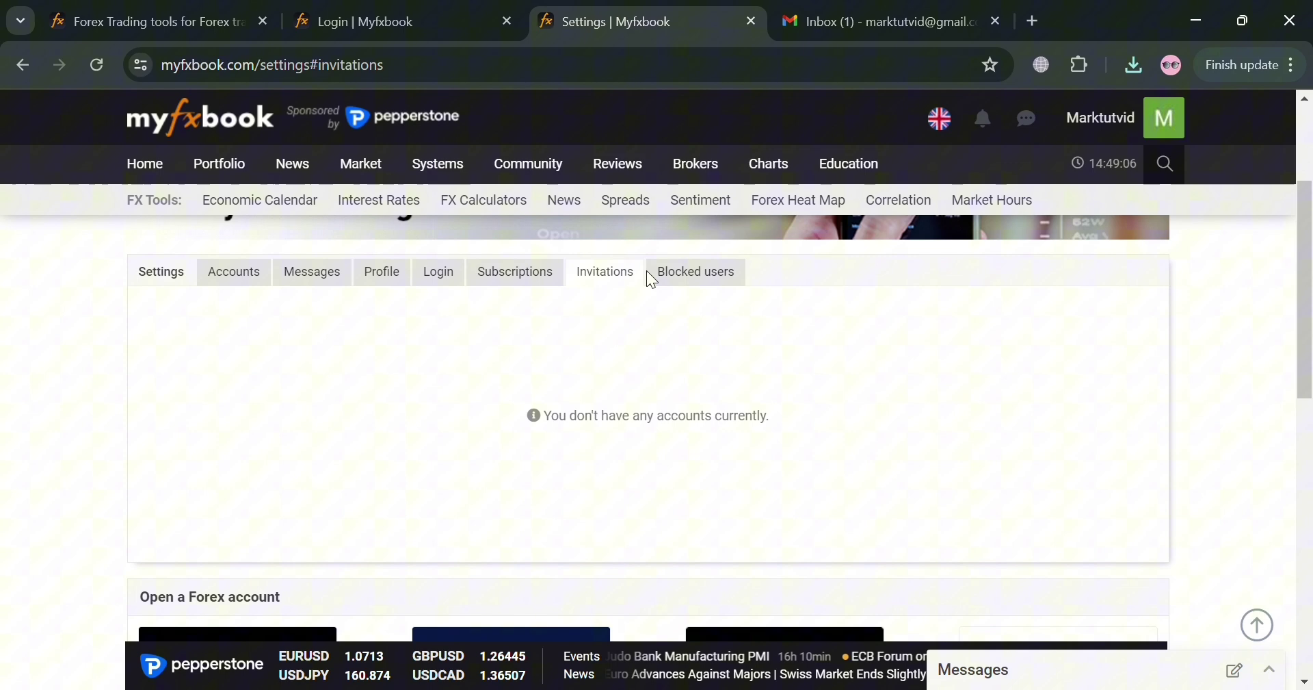
pyautogui.click(703, 277)
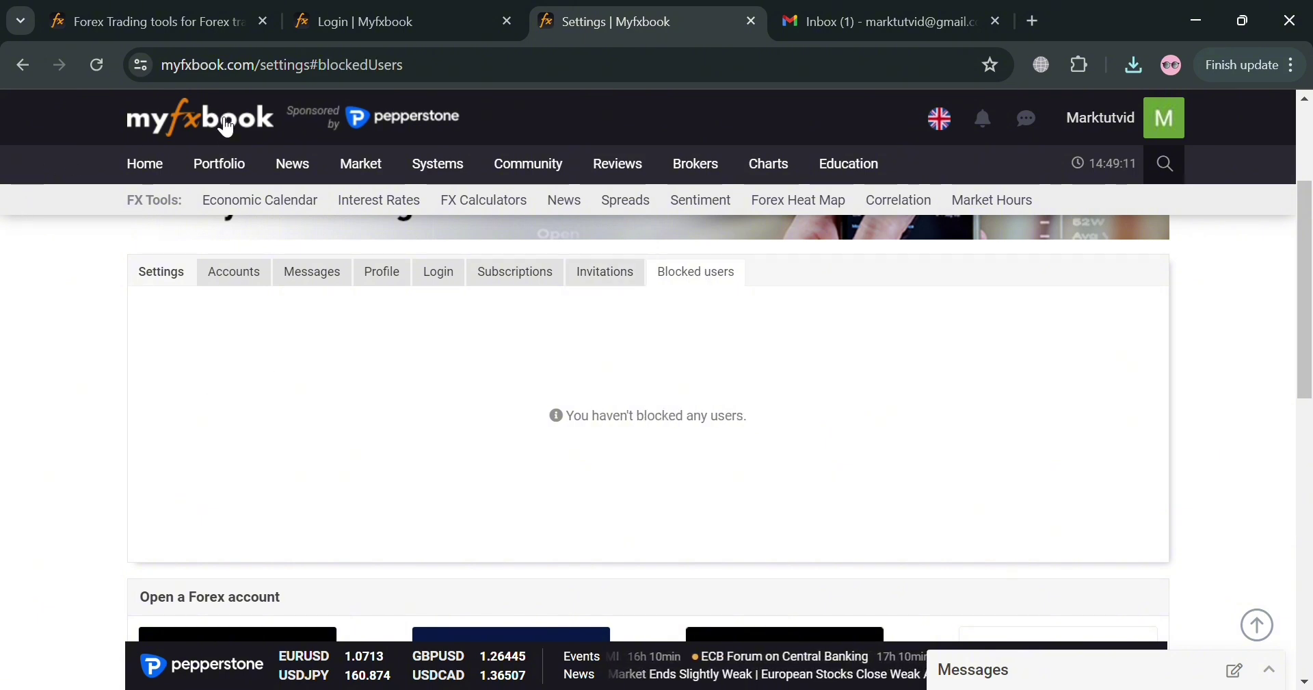
# Open the World Interest Rates page and look through the table of central bank rates by country.
pyautogui.moveTo(167, 182)
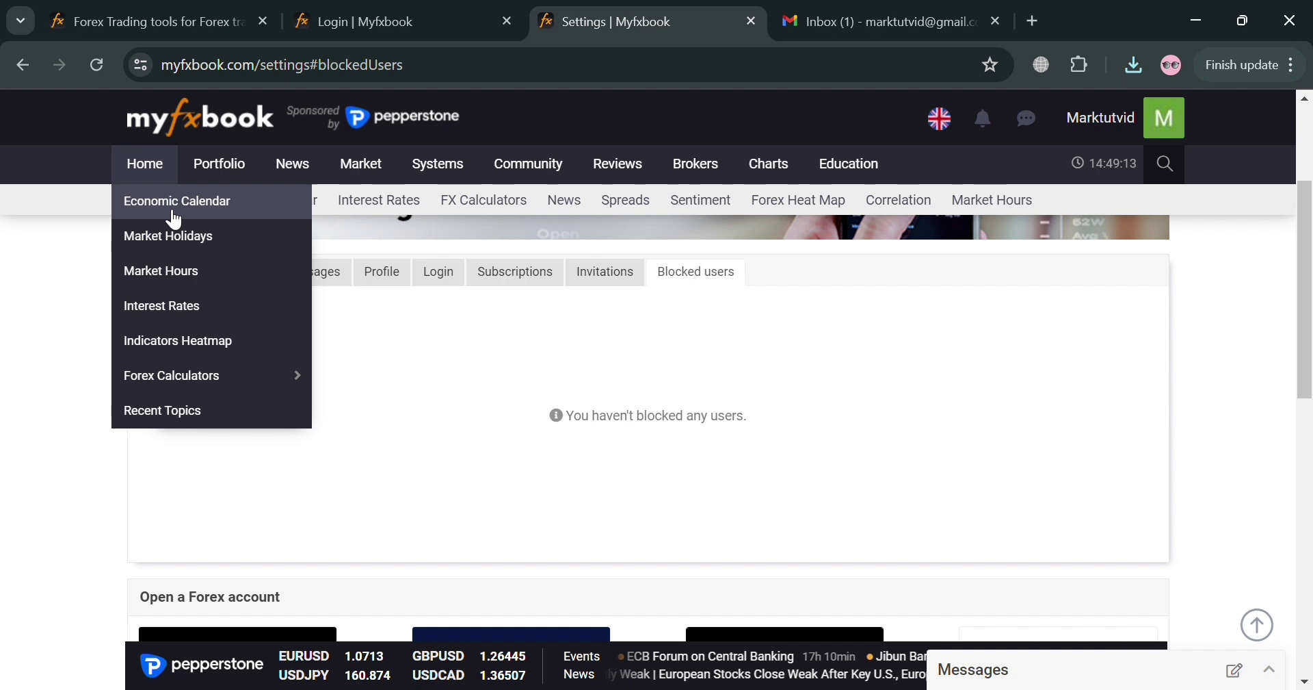
pyautogui.click(219, 306)
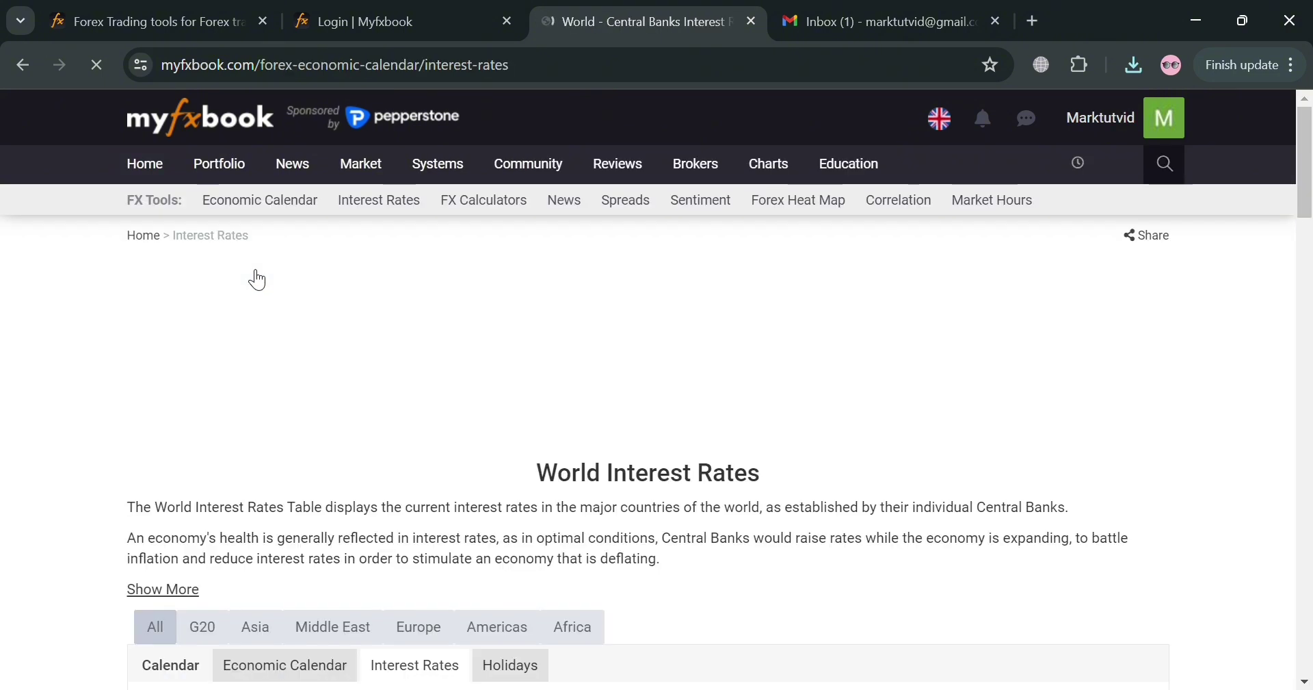
pyautogui.scroll(-3, 596, 465)
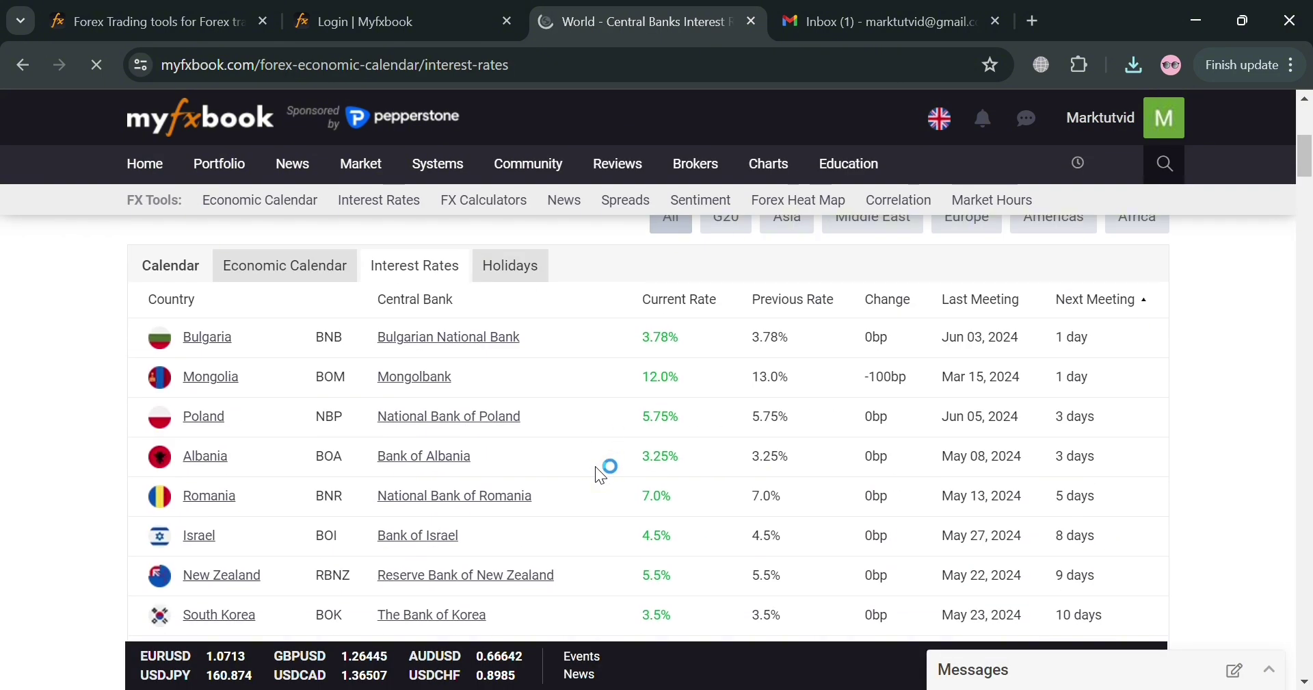
pyautogui.scroll(-15, 718, 499)
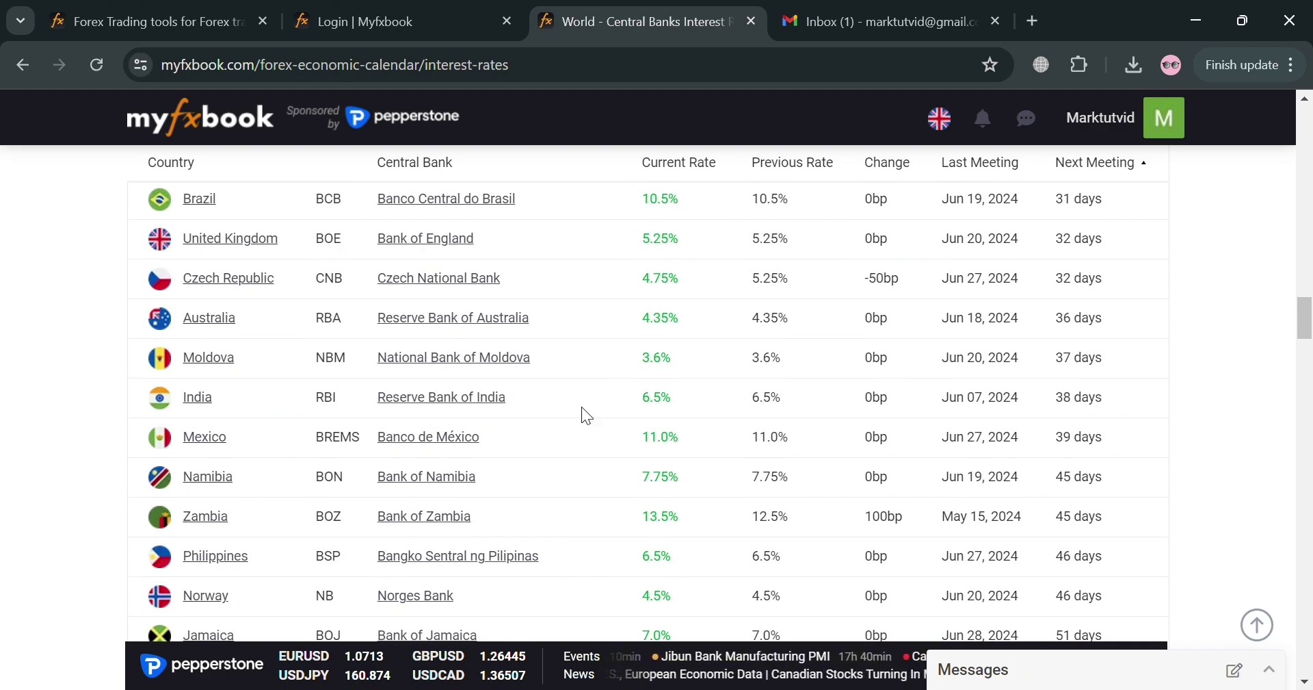
pyautogui.scroll(-7, 889, 414)
pyautogui.scroll(15, 947, 428)
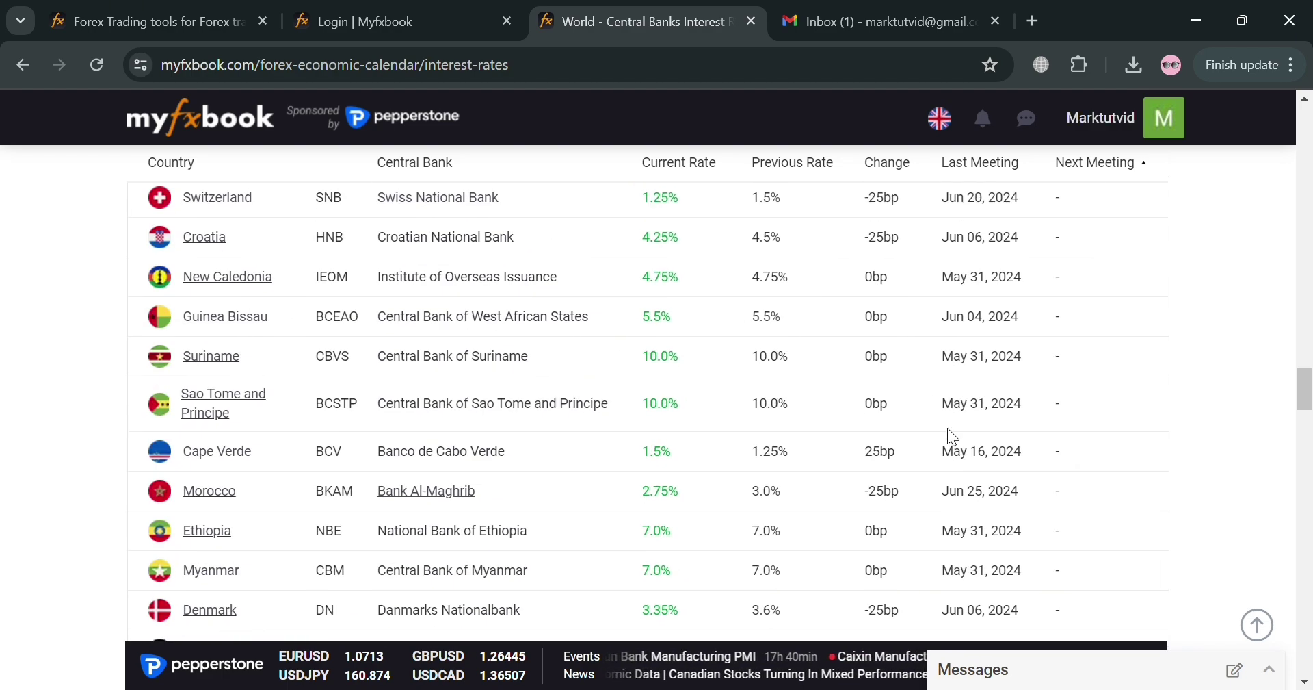
pyautogui.scroll(12, 924, 397)
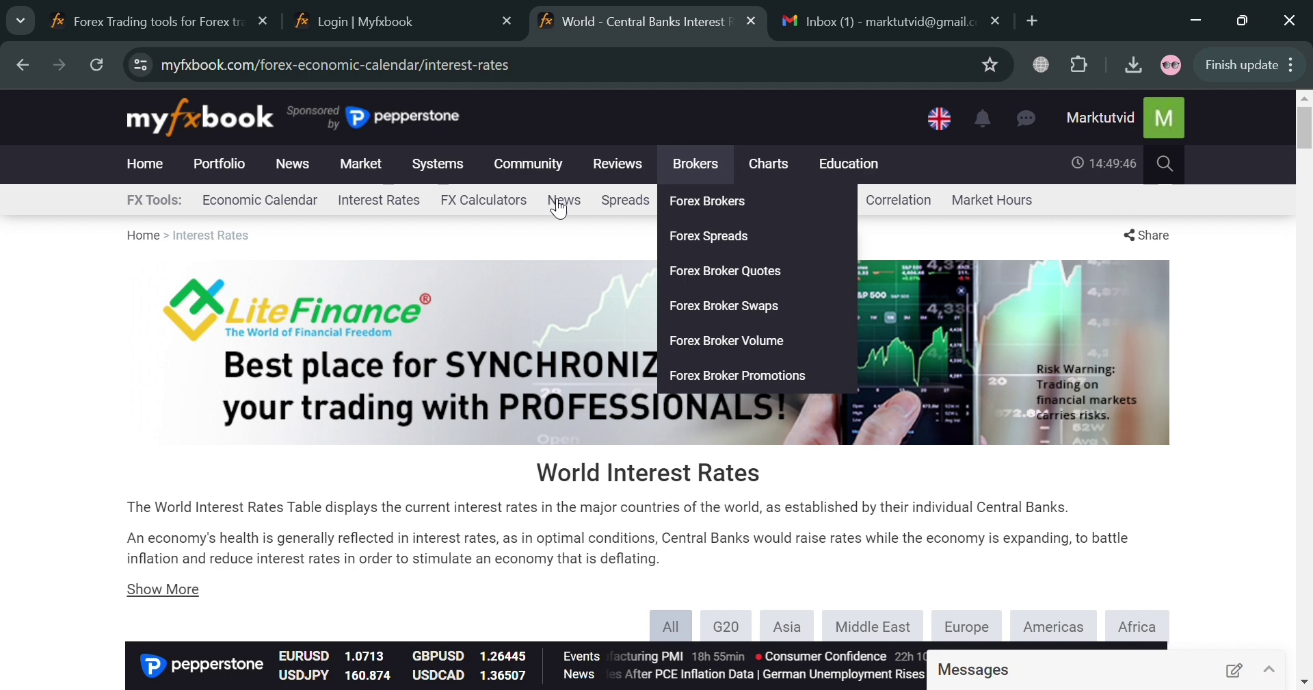
# Open the Currency Converter from the forex calculators and swap its currencies to convert USD to EUR.
pyautogui.moveTo(279, 201)
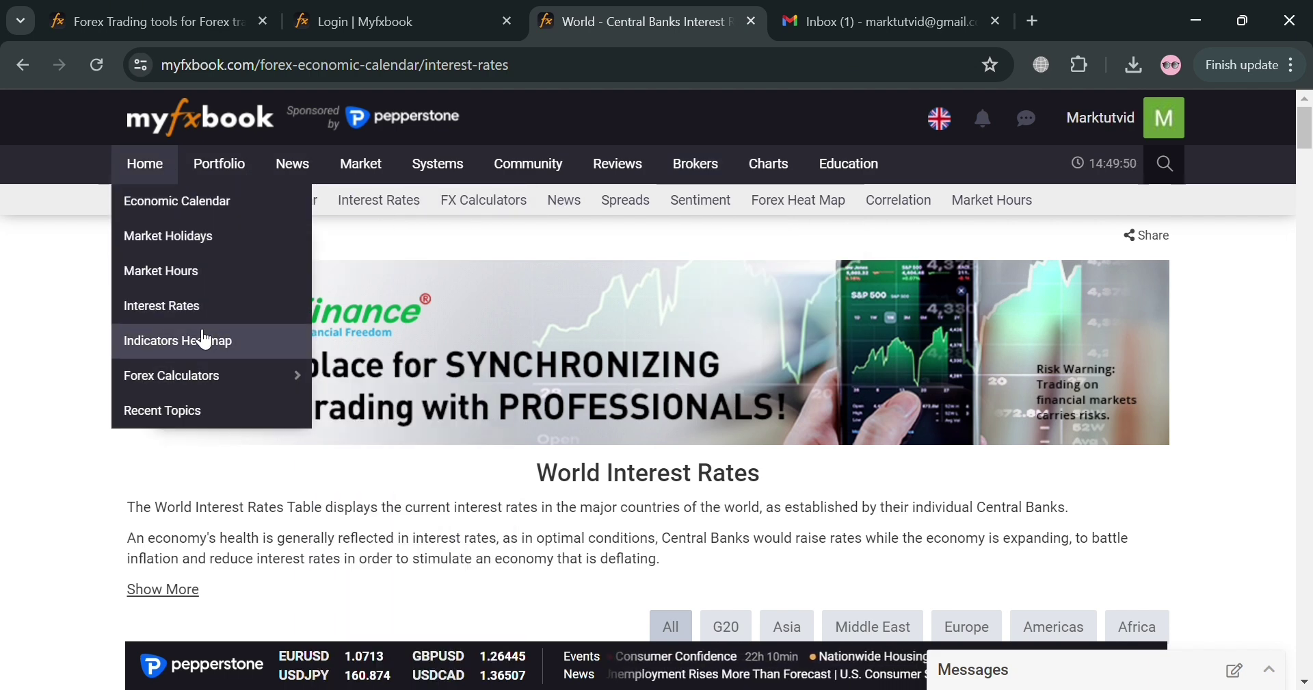
pyautogui.moveTo(230, 389)
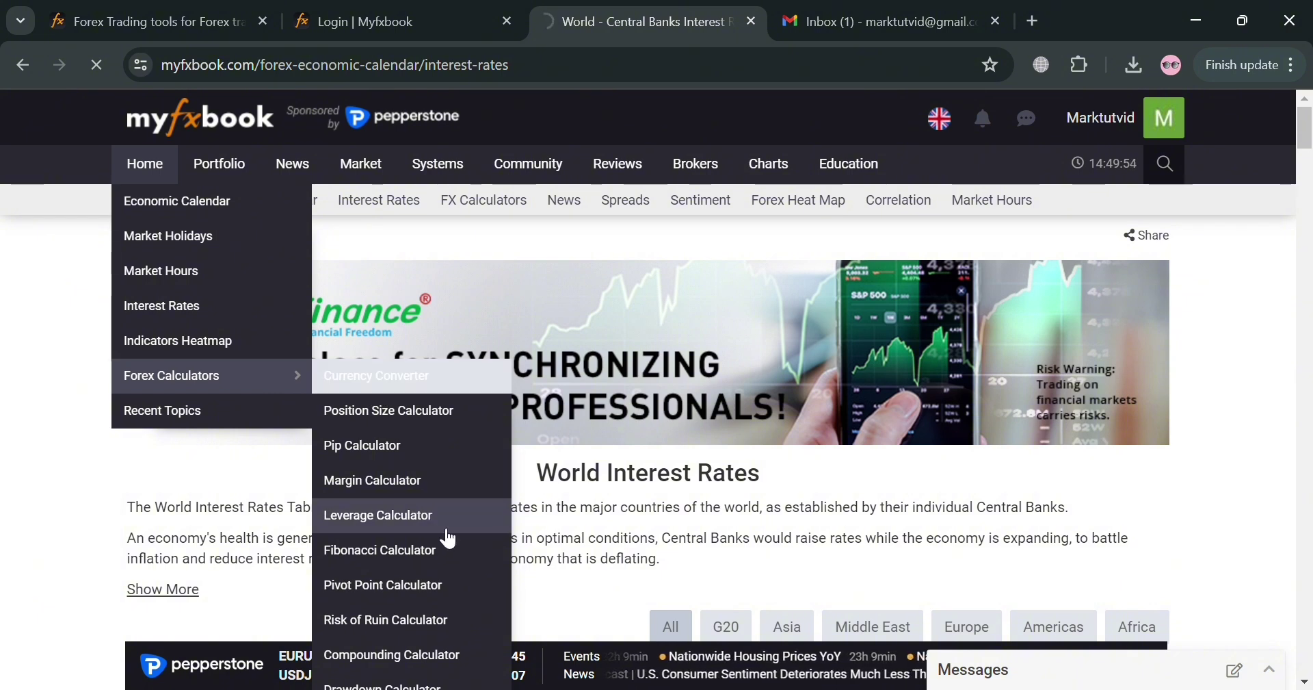
pyautogui.click(406, 385)
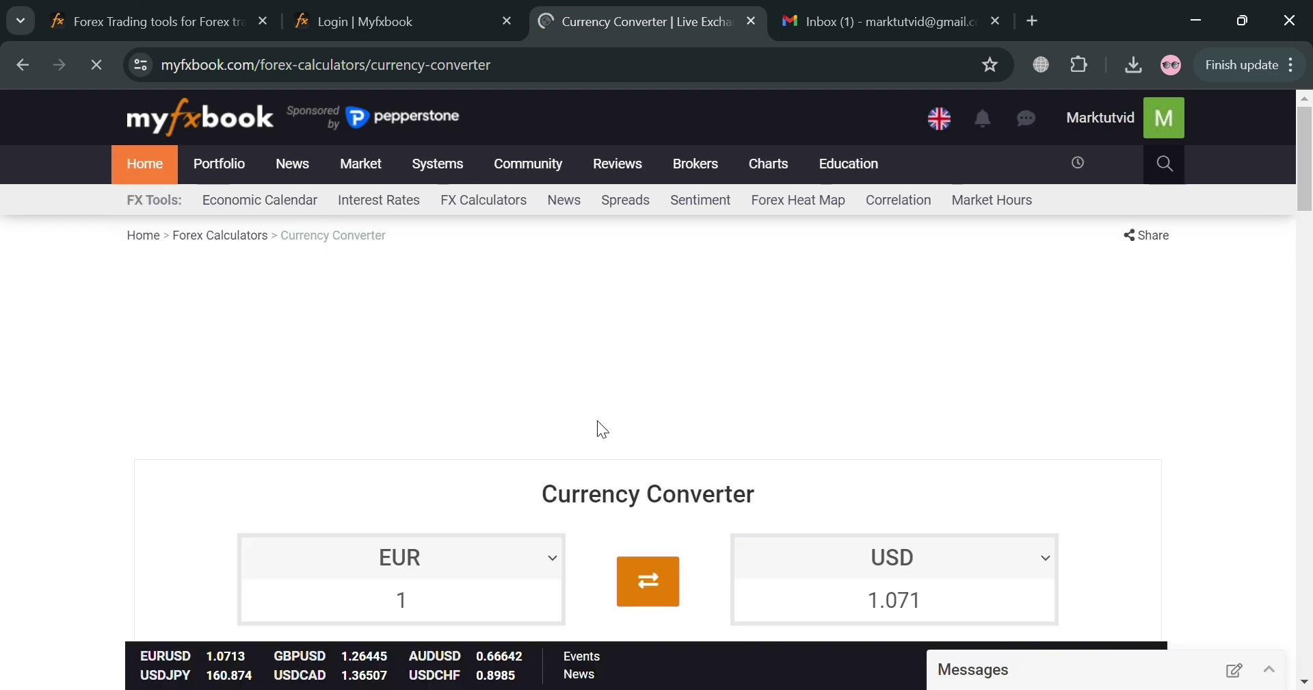
pyautogui.scroll(-3, 597, 420)
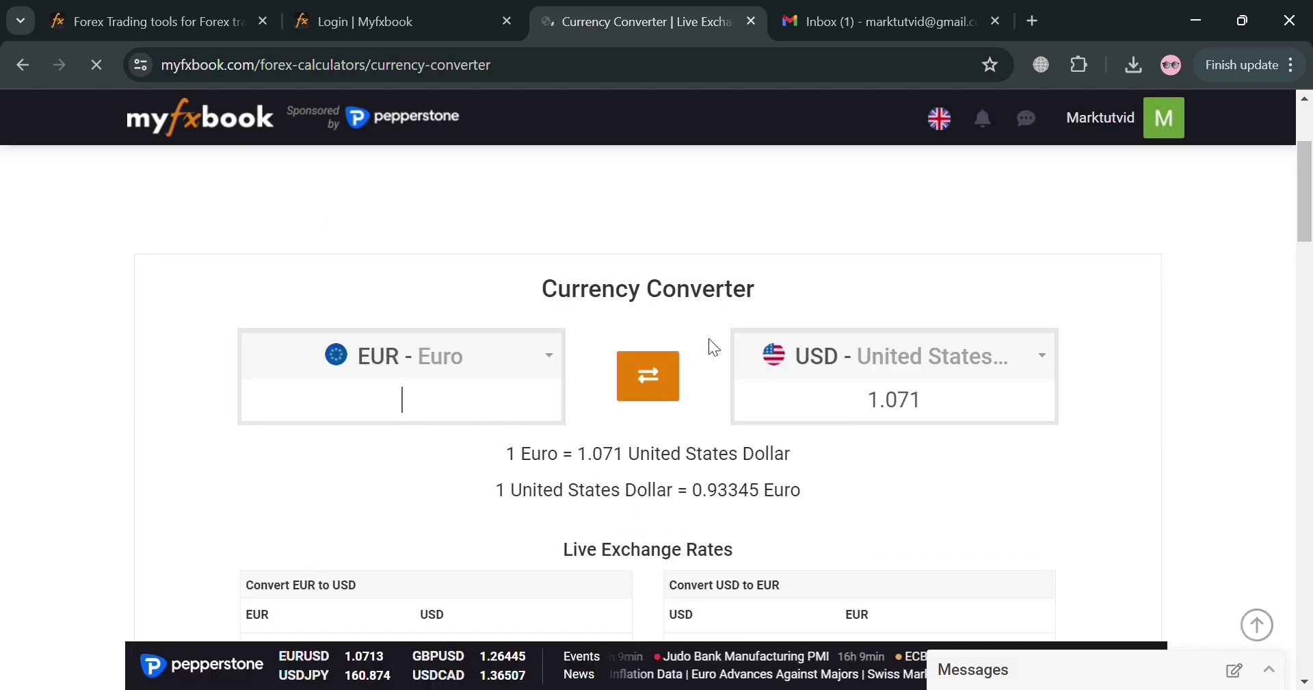
pyautogui.click(670, 353)
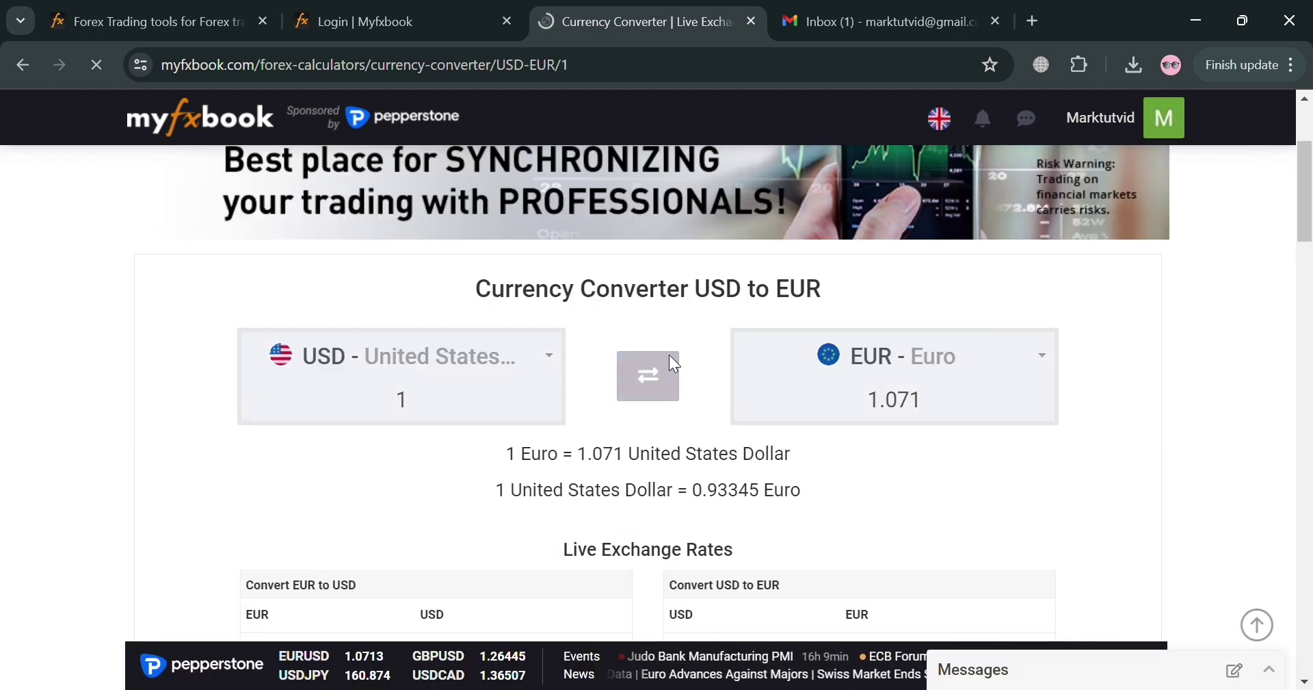
# Change the converter's source currency to Japanese Yen (JPY) and set the amount to 100,000.
pyautogui.click(548, 369)
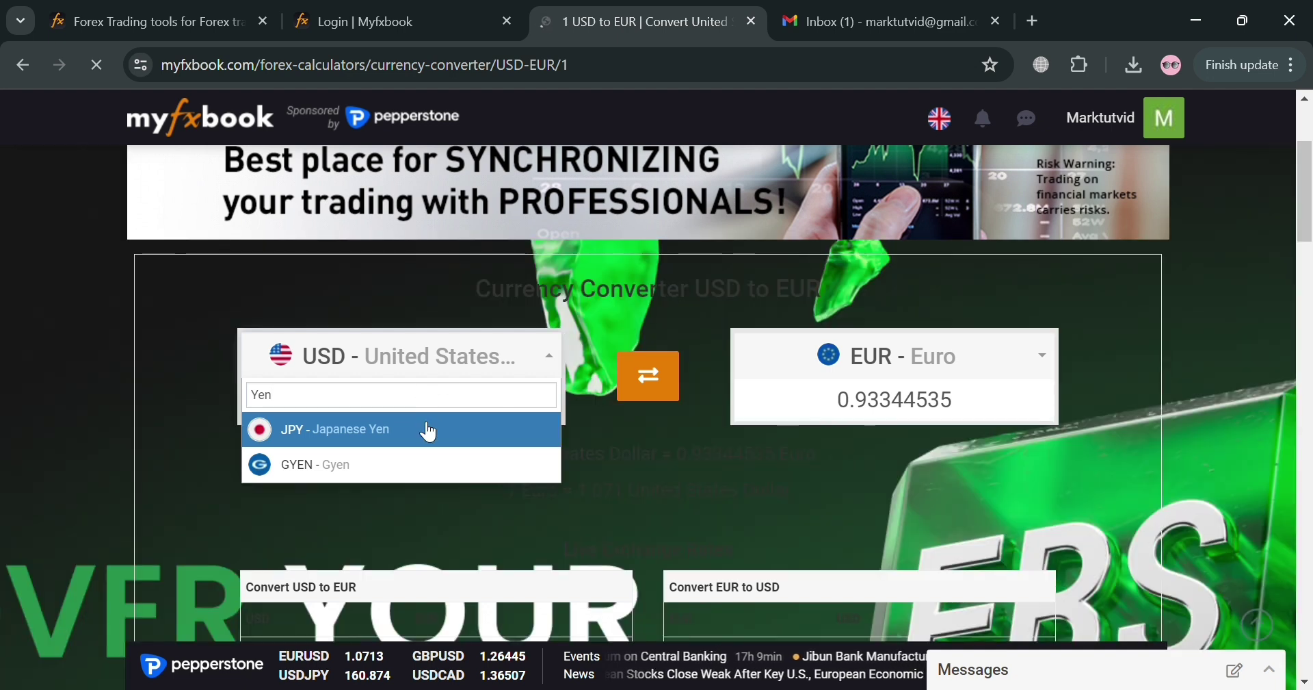
pyautogui.click(428, 429)
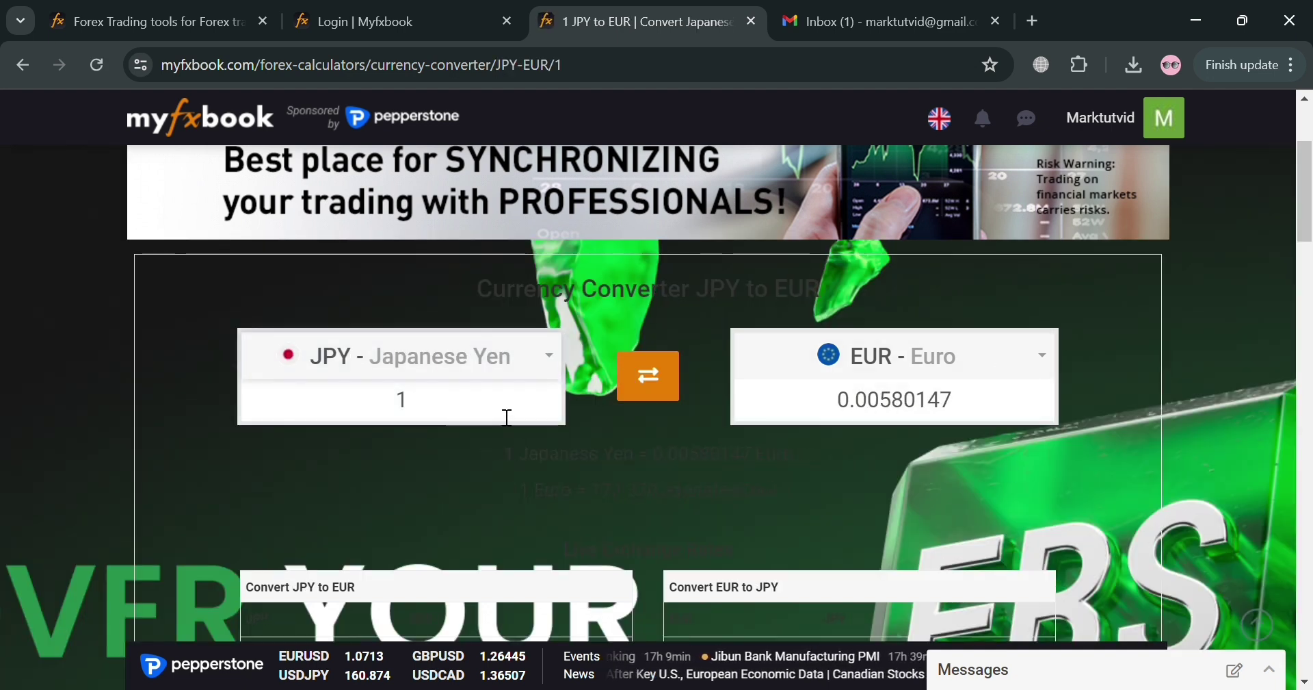
pyautogui.click(507, 417)
pyautogui.press('BackSpace')
pyautogui.write('1000000')
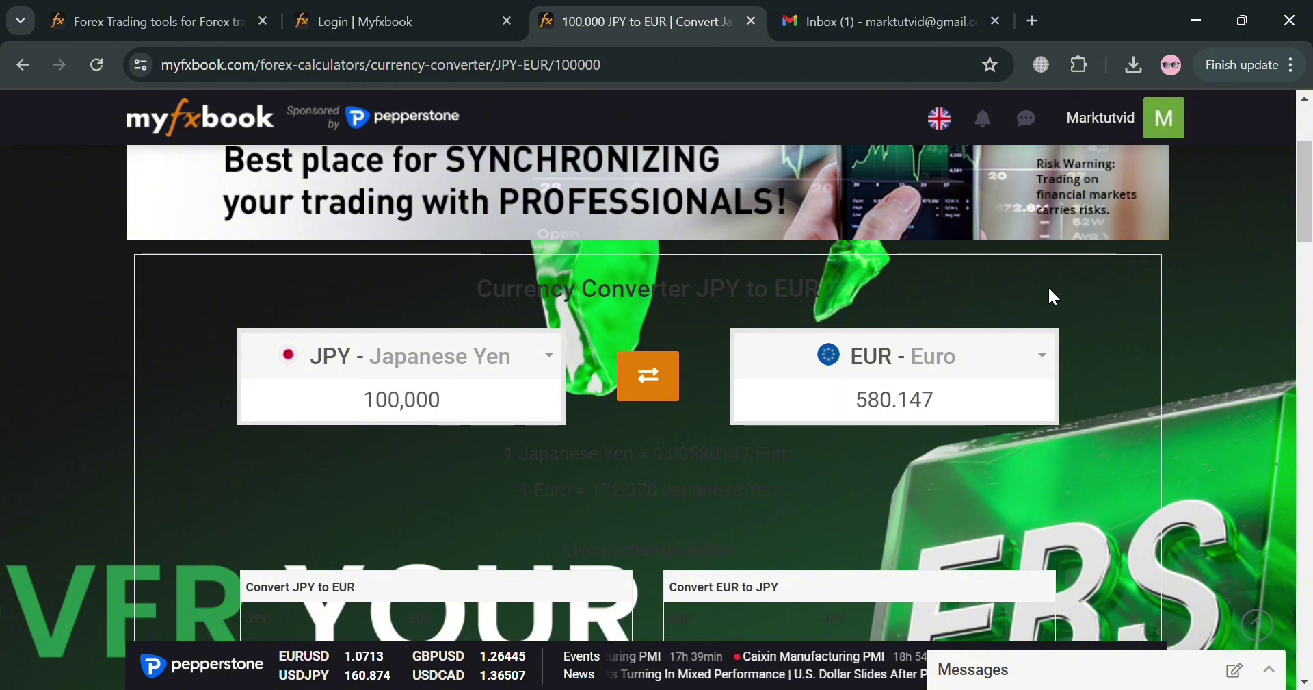
# Examine the live exchange rate tables for JPY to EUR and EUR to JPY.
pyautogui.scroll(-12, 728, 410)
pyautogui.scroll(9, 511, 446)
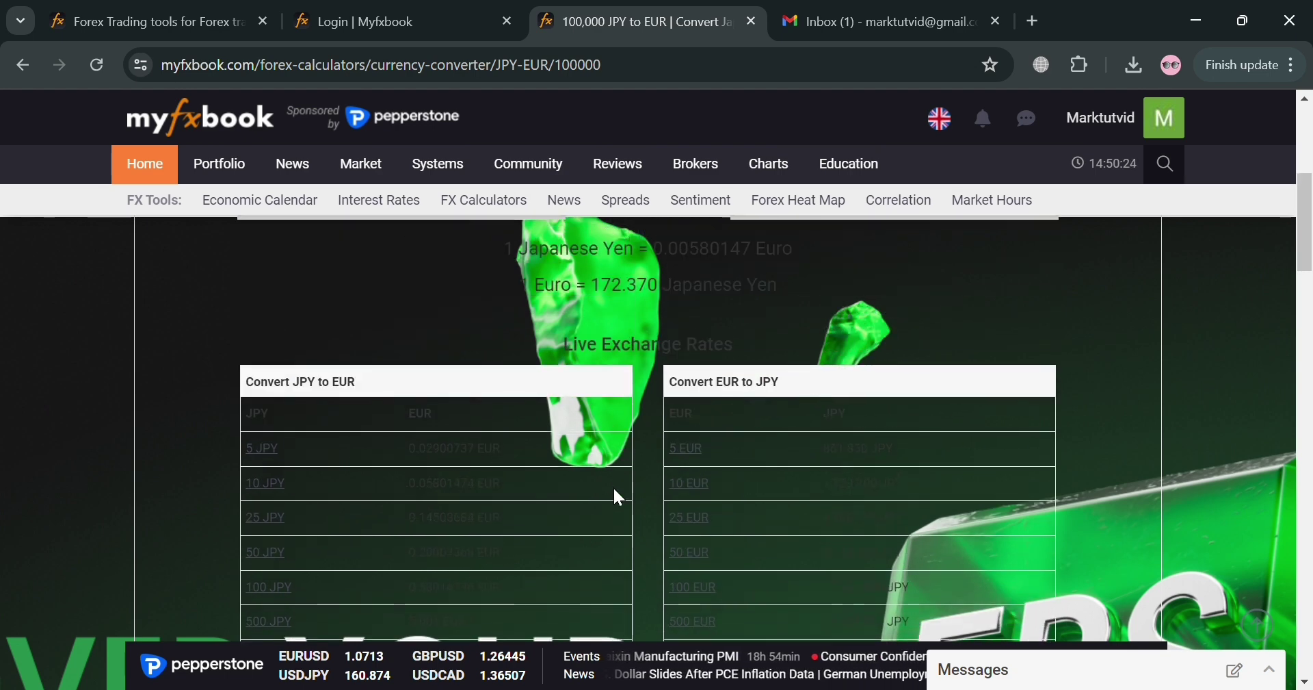
pyautogui.scroll(5, 729, 440)
# Open the page for adding a trading account to the portfolio and view the available market tools.
pyautogui.moveTo(222, 164)
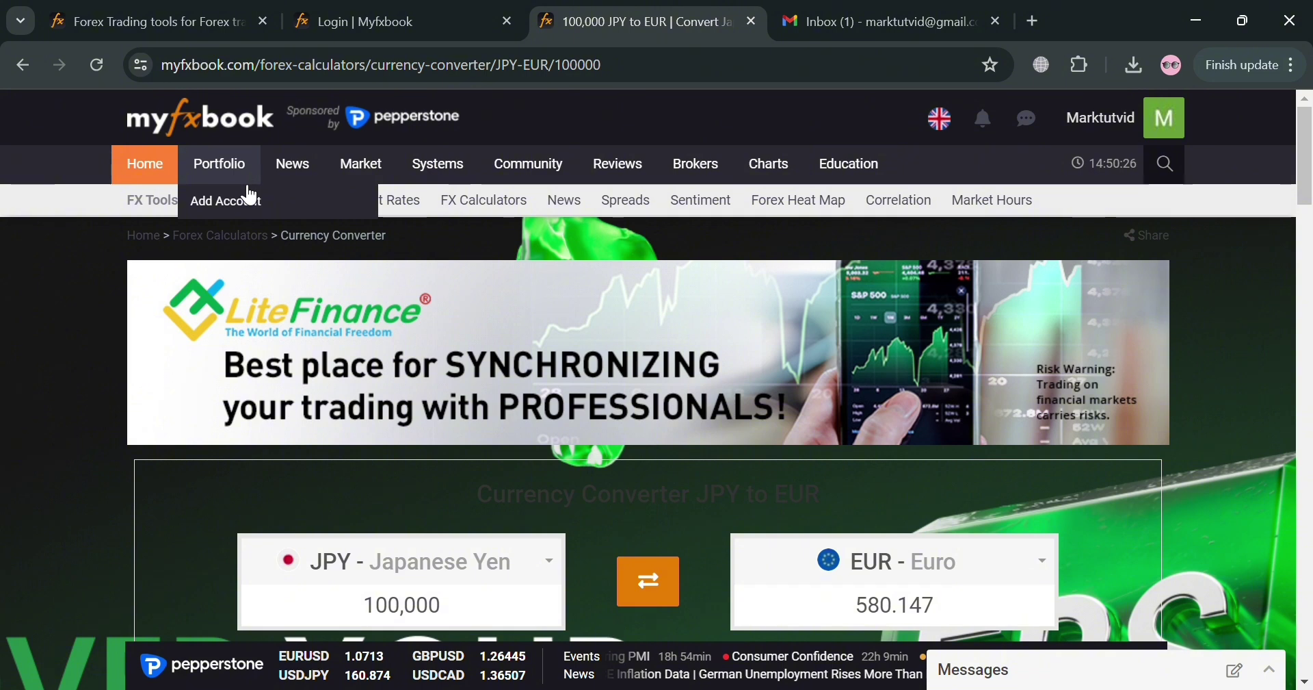
pyautogui.moveTo(282, 180)
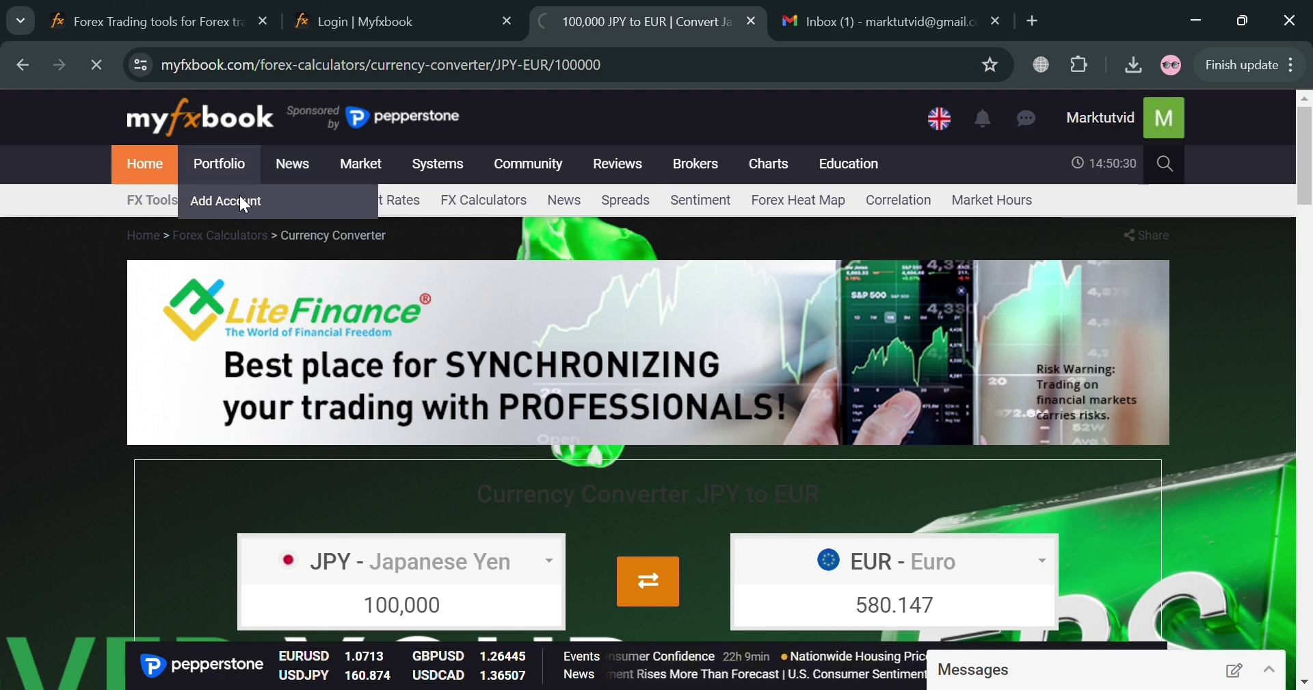
pyautogui.click(240, 198)
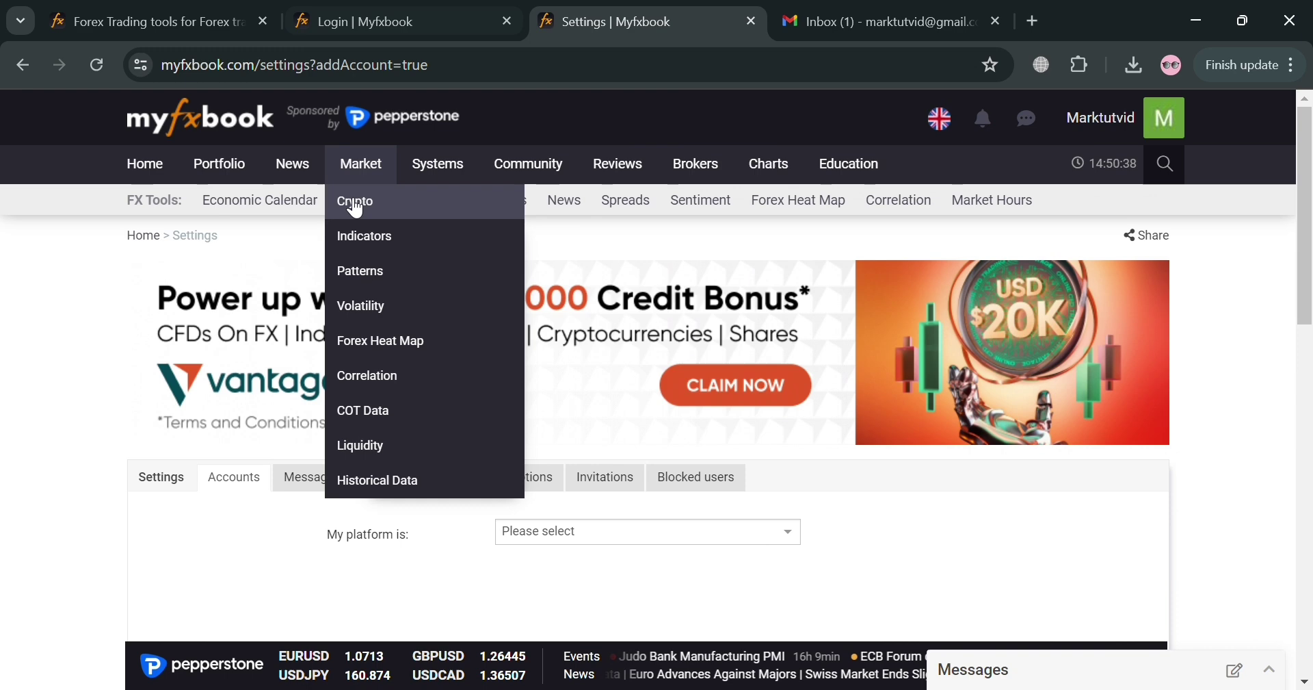
pyautogui.moveTo(360, 164)
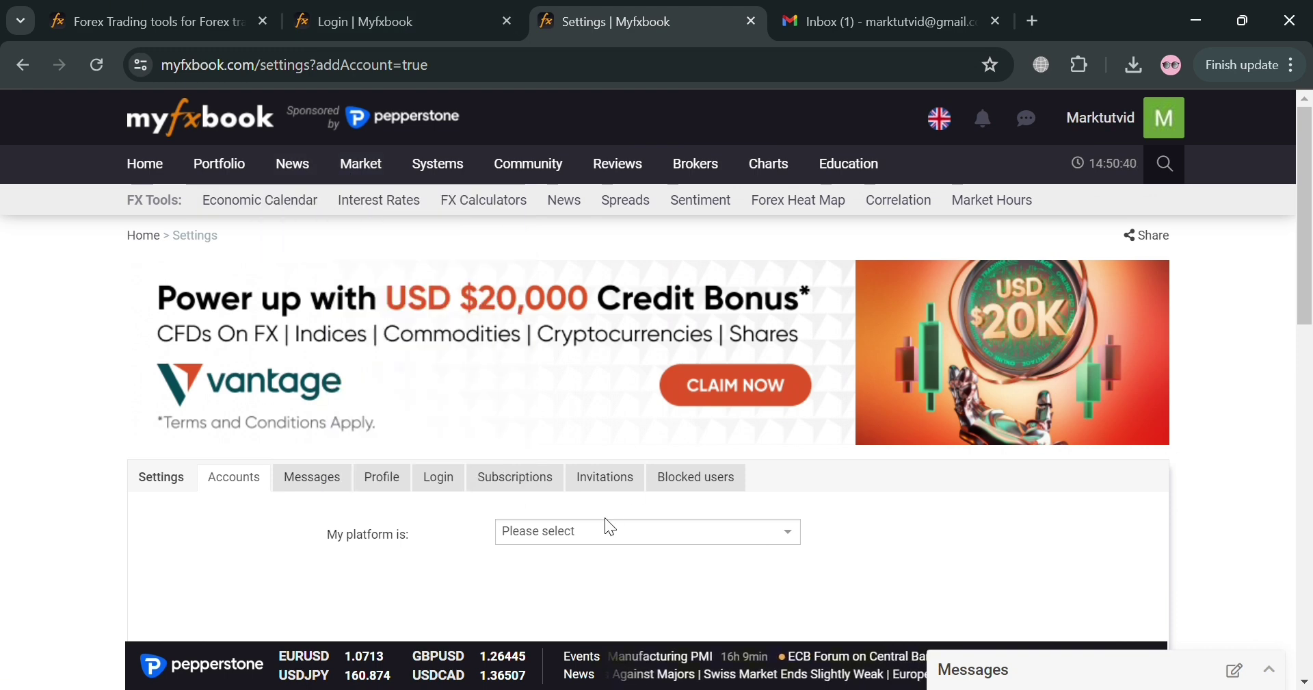
# Open the news Analysis page and look through its market analysis articles.
pyautogui.moveTo(293, 164)
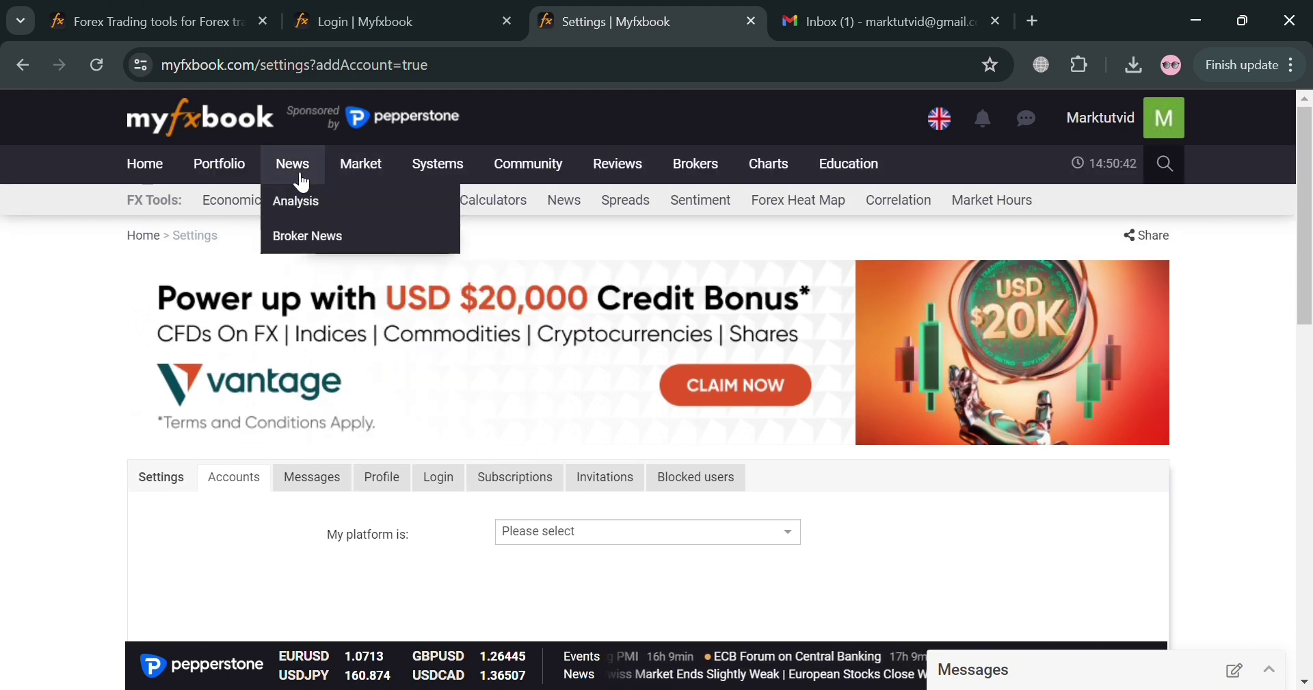
pyautogui.click(319, 200)
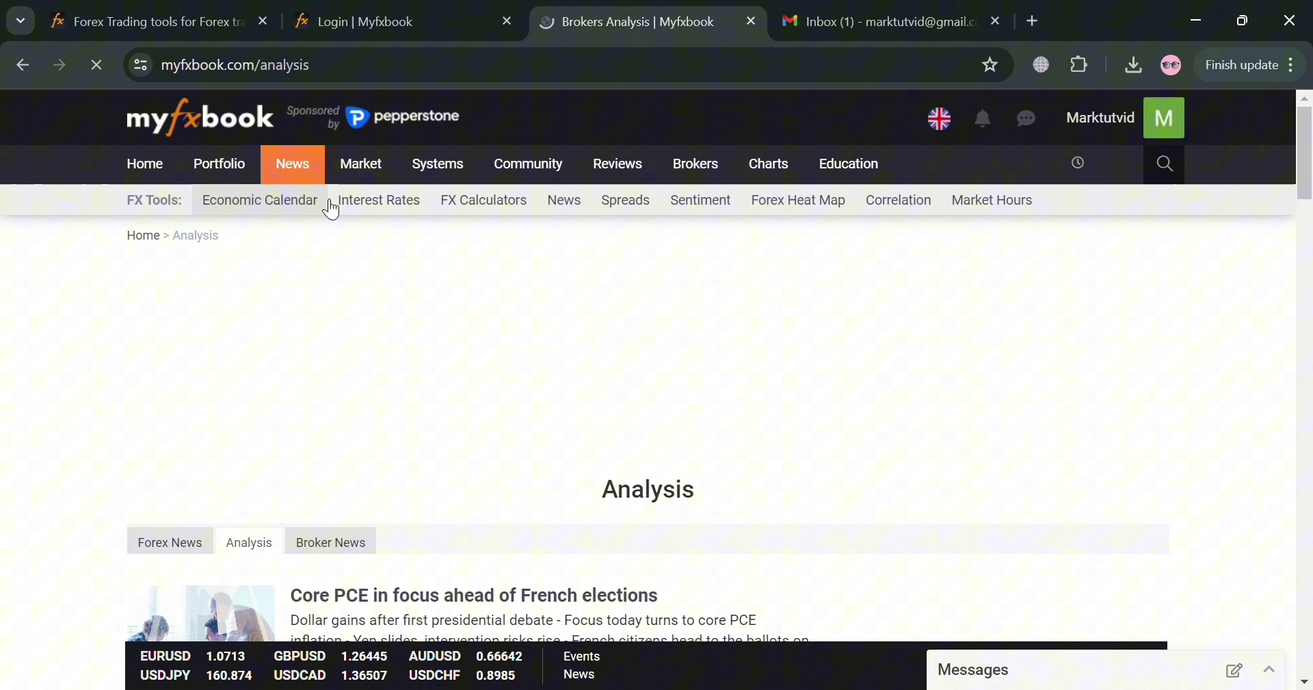
pyautogui.scroll(-9, 613, 469)
pyautogui.scroll(6, 586, 494)
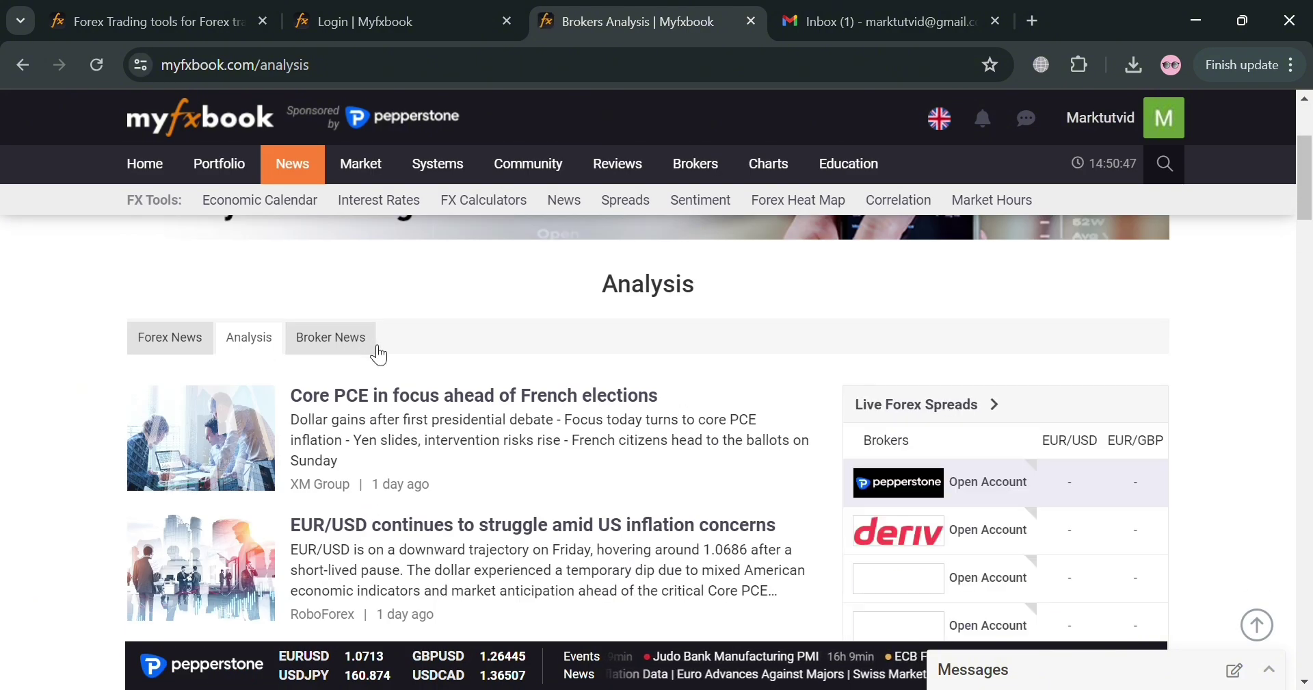
pyautogui.scroll(-2, 879, 499)
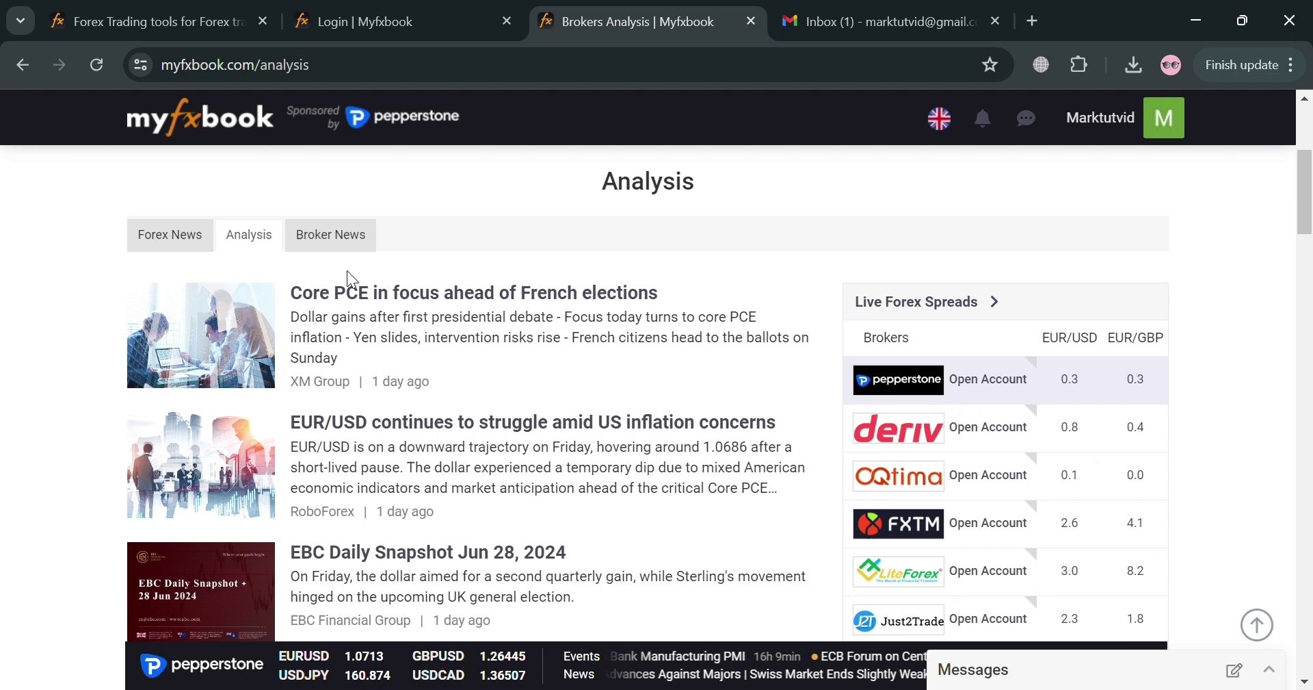
pyautogui.scroll(5, 674, 463)
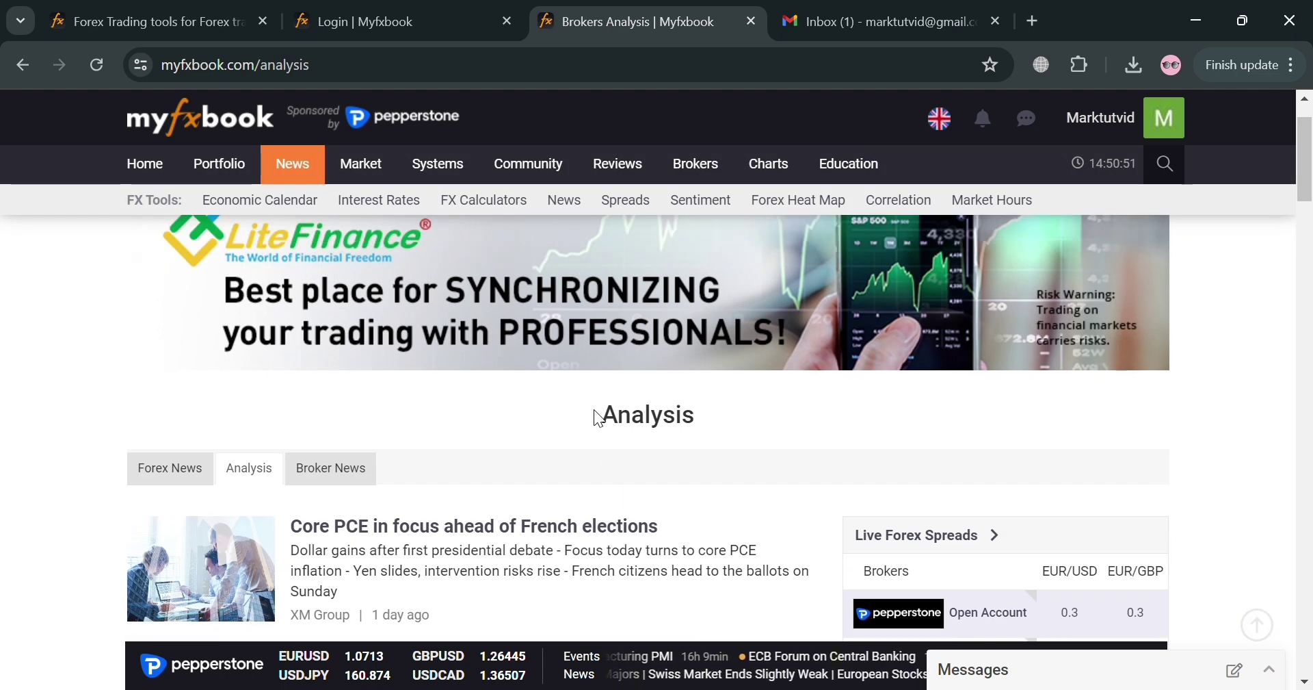
# Open the crypto market page and examine the real-time pair prices, daily changes and ranges.
pyautogui.moveTo(361, 164)
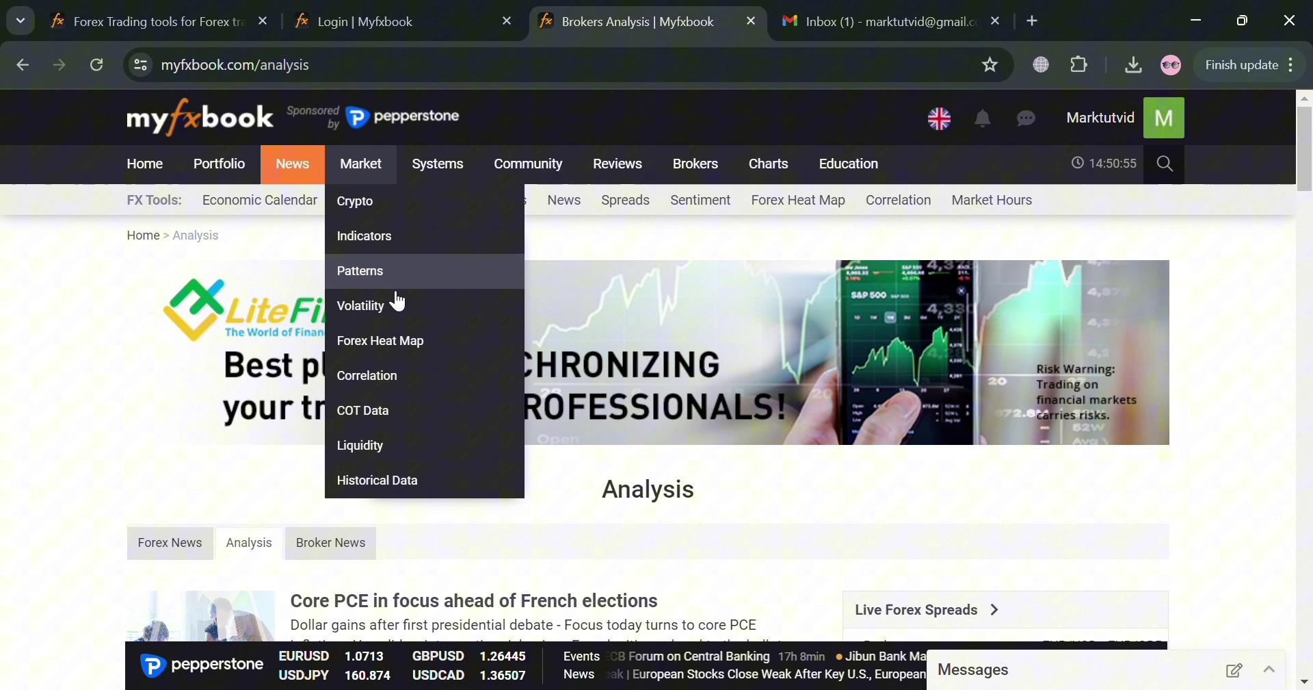
pyautogui.click(402, 217)
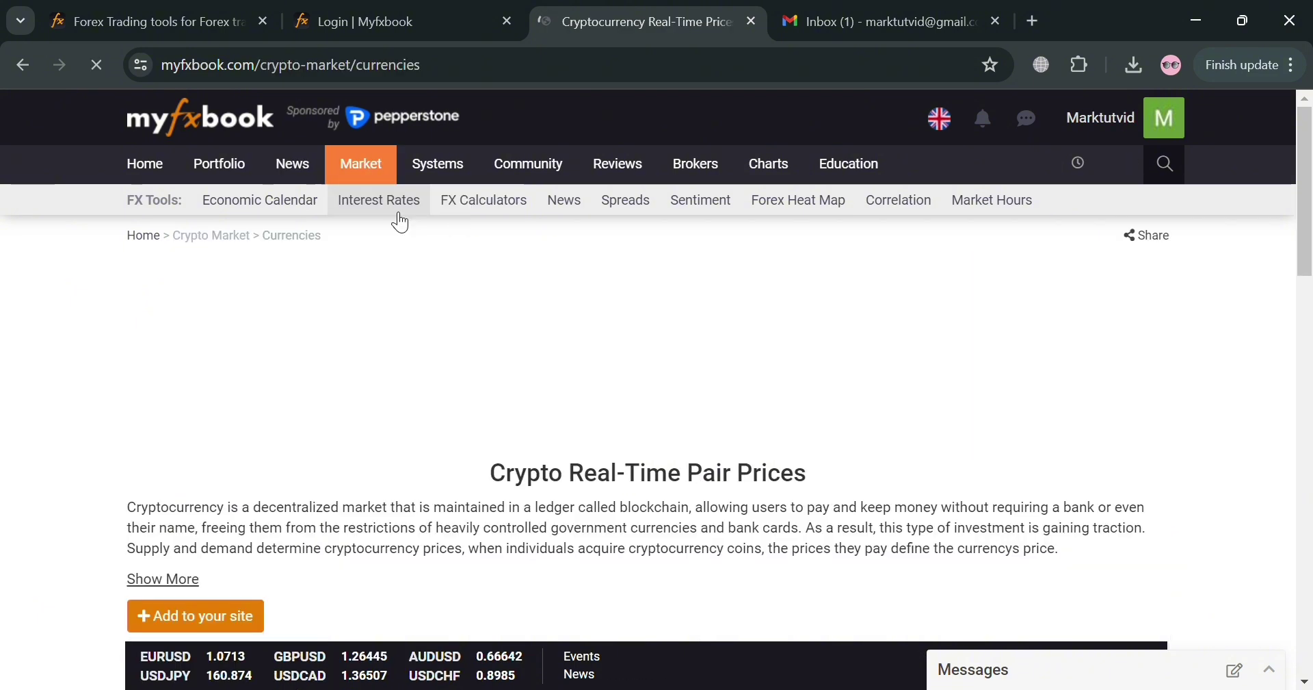
pyautogui.scroll(-3, 583, 519)
pyautogui.scroll(-2, 583, 519)
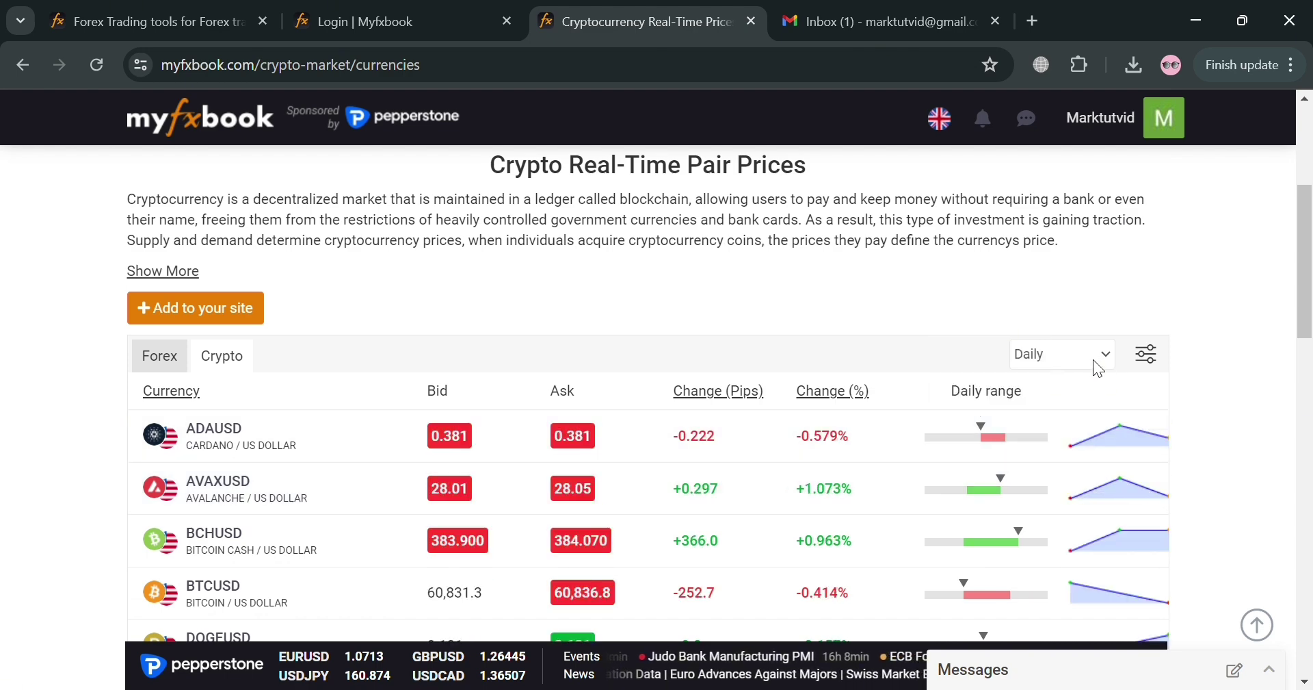
pyautogui.scroll(-2, 1093, 359)
pyautogui.scroll(-5, 584, 493)
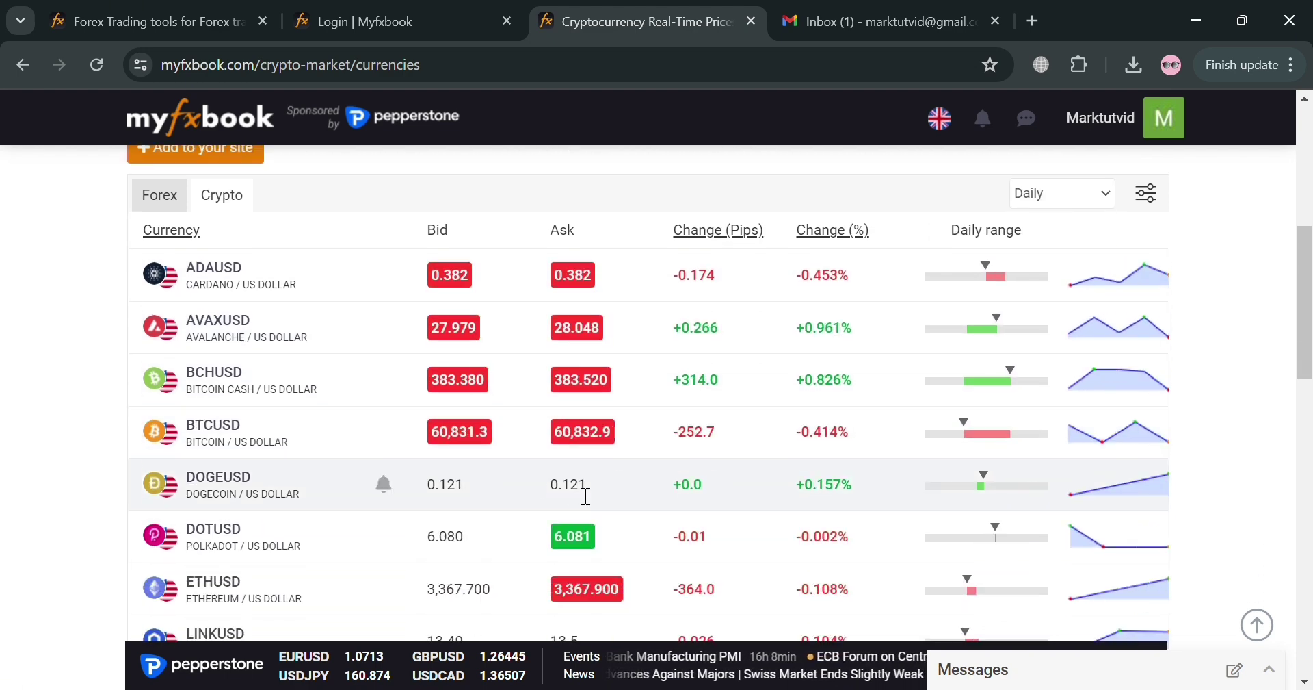
pyautogui.moveTo(1036, 520)
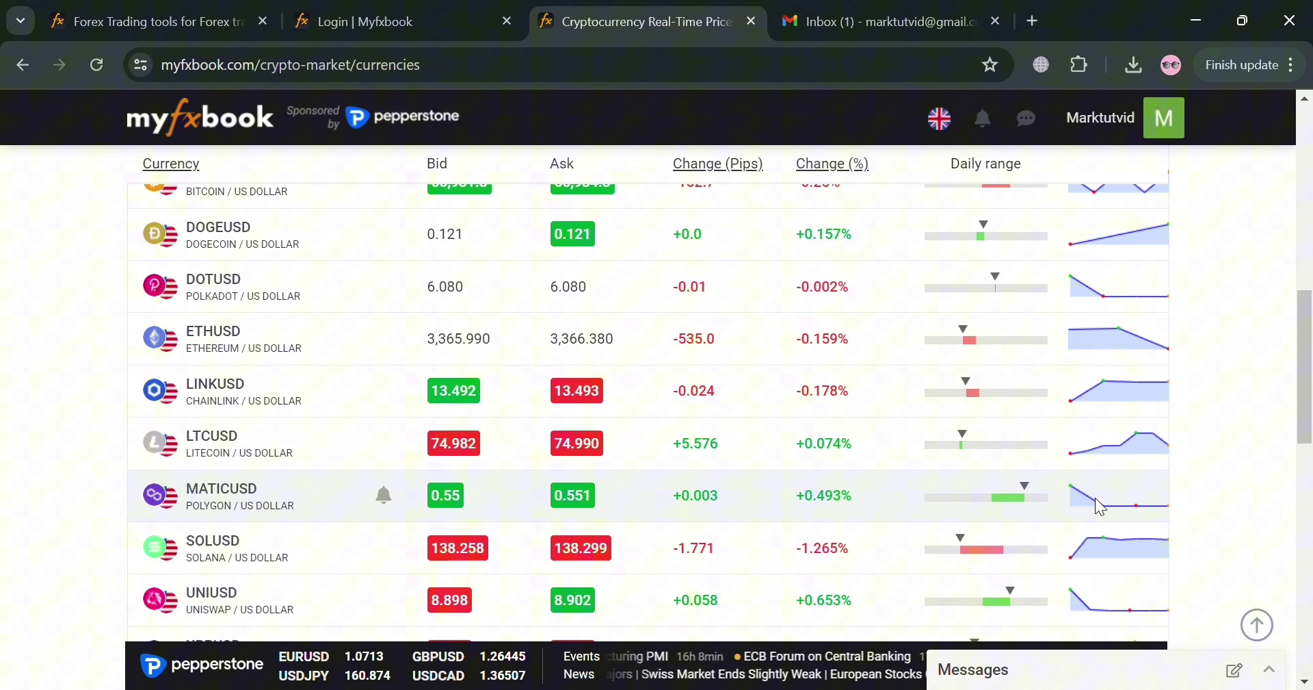
pyautogui.scroll(8, 1095, 498)
# Open the Compare Systems page and examine the comparison profile options and the metrics in its table.
pyautogui.moveTo(437, 168)
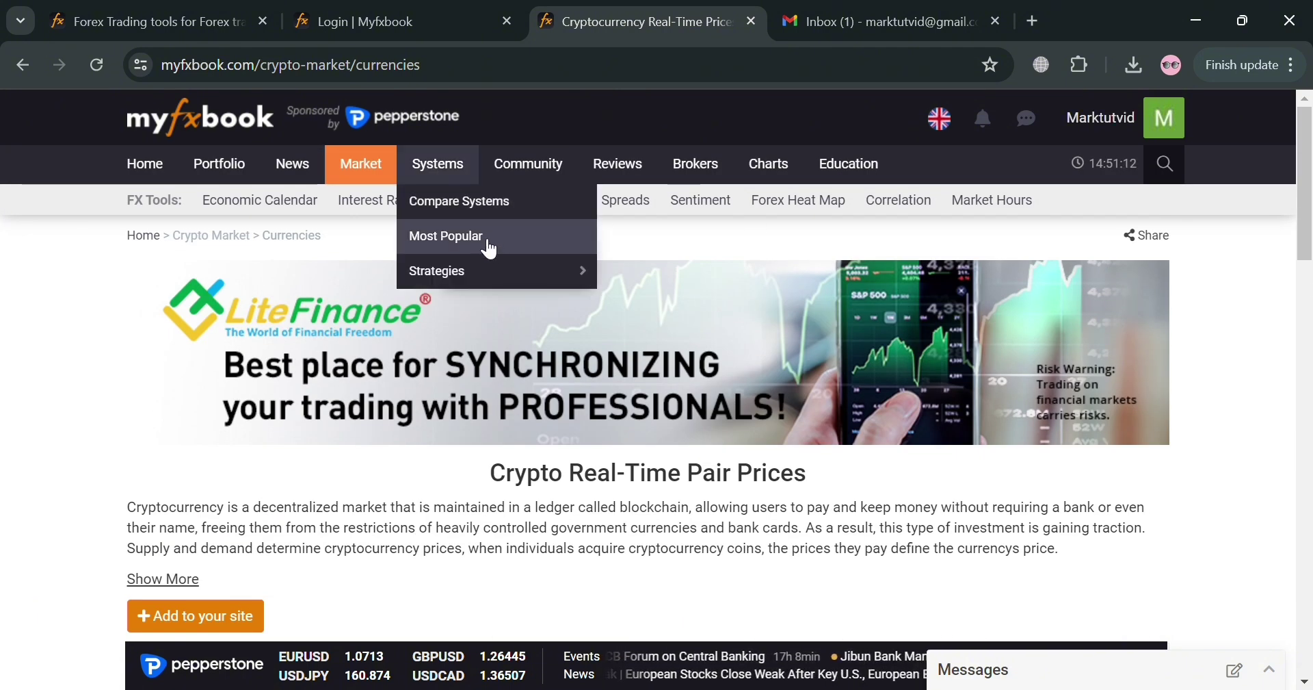
pyautogui.moveTo(490, 274)
pyautogui.click(507, 205)
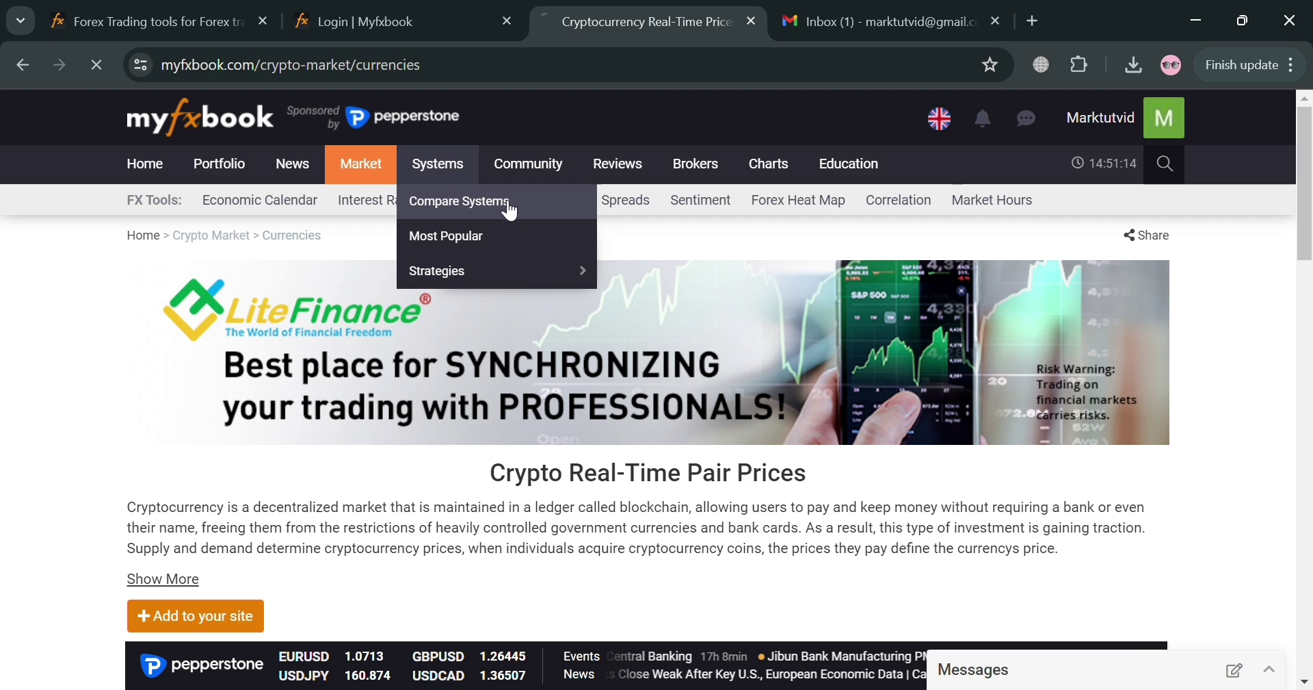
pyautogui.scroll(-6, 491, 409)
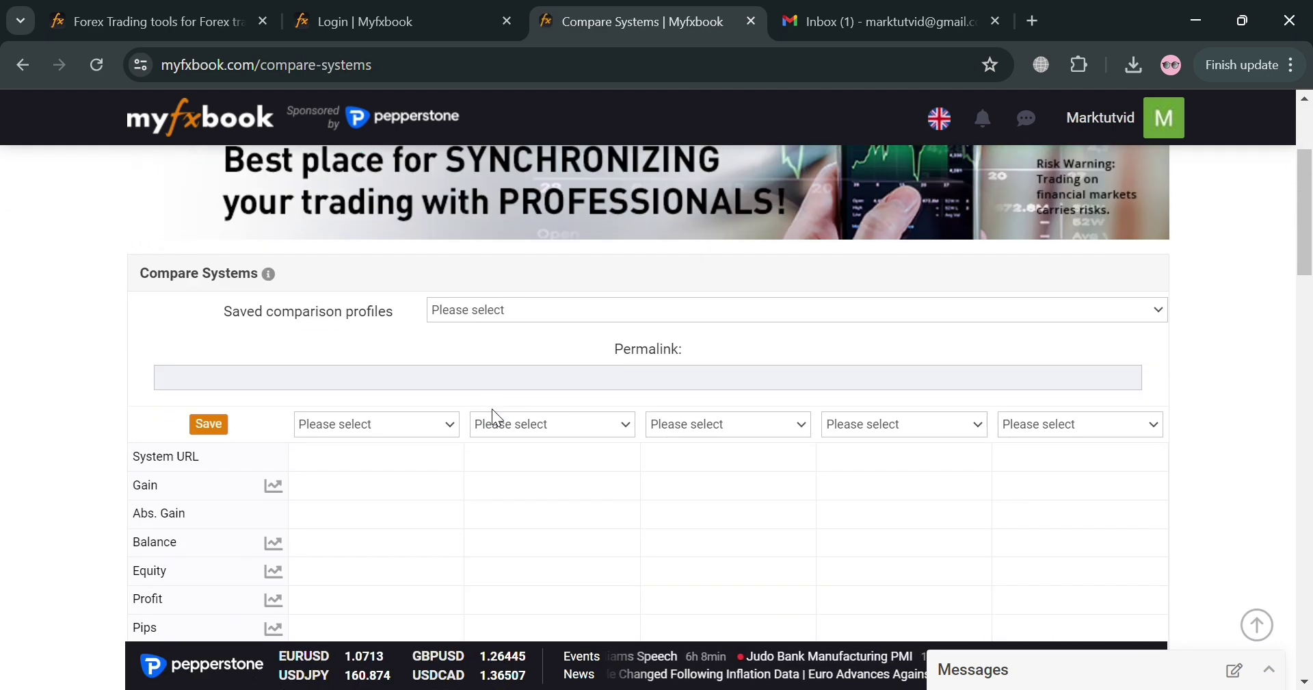
pyautogui.scroll(3, 466, 372)
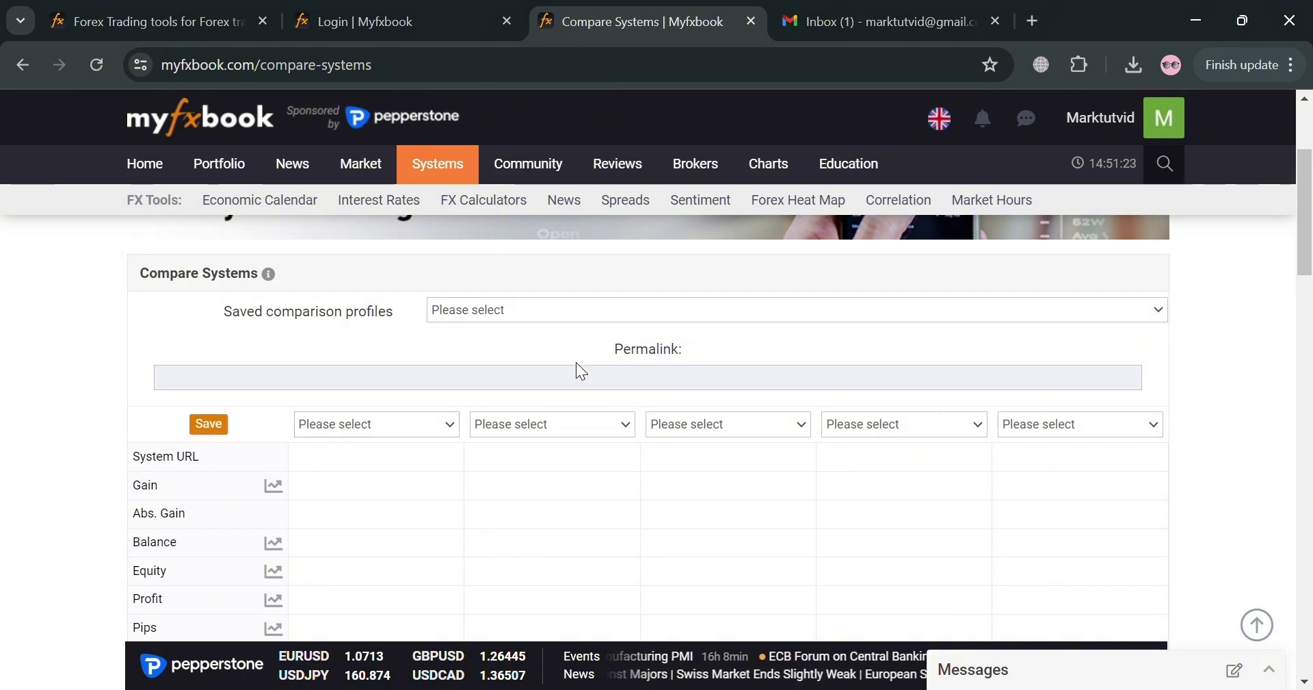
pyautogui.scroll(3, 576, 363)
pyautogui.scroll(-13, 582, 366)
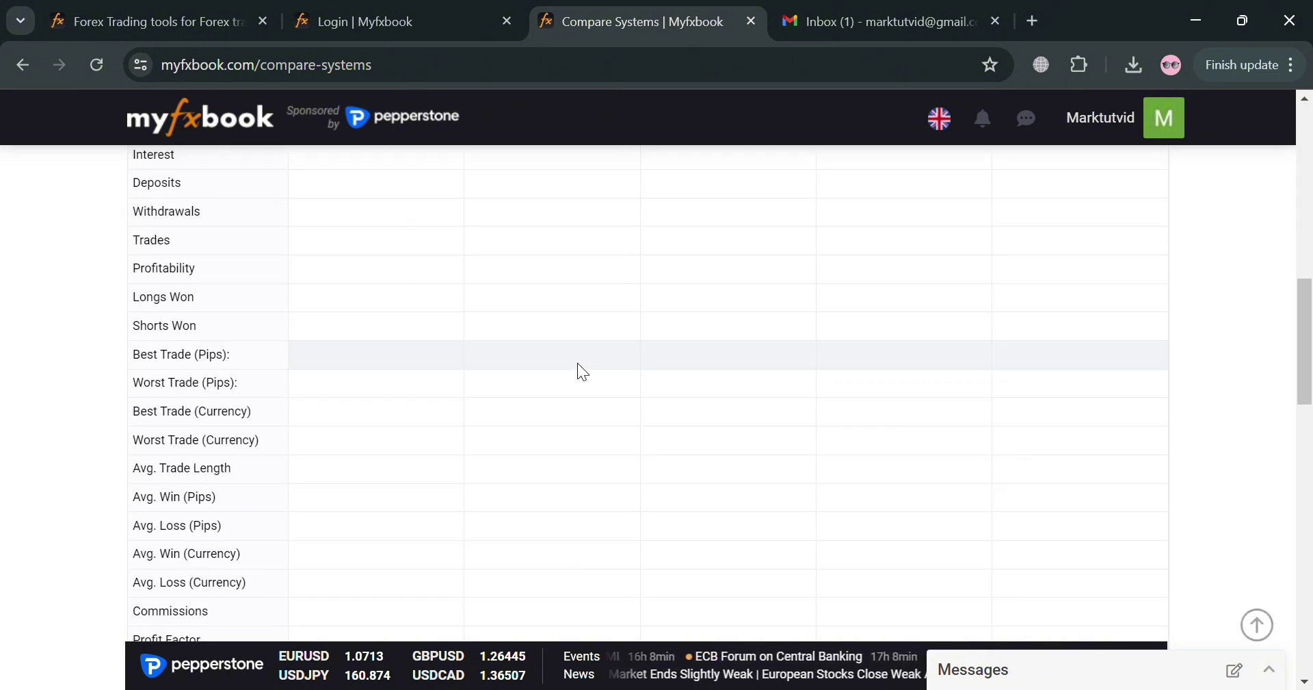
pyautogui.scroll(12, 578, 361)
pyautogui.scroll(2, 577, 357)
# Open the New Traders community forum and look through its recent topics.
pyautogui.moveTo(525, 176)
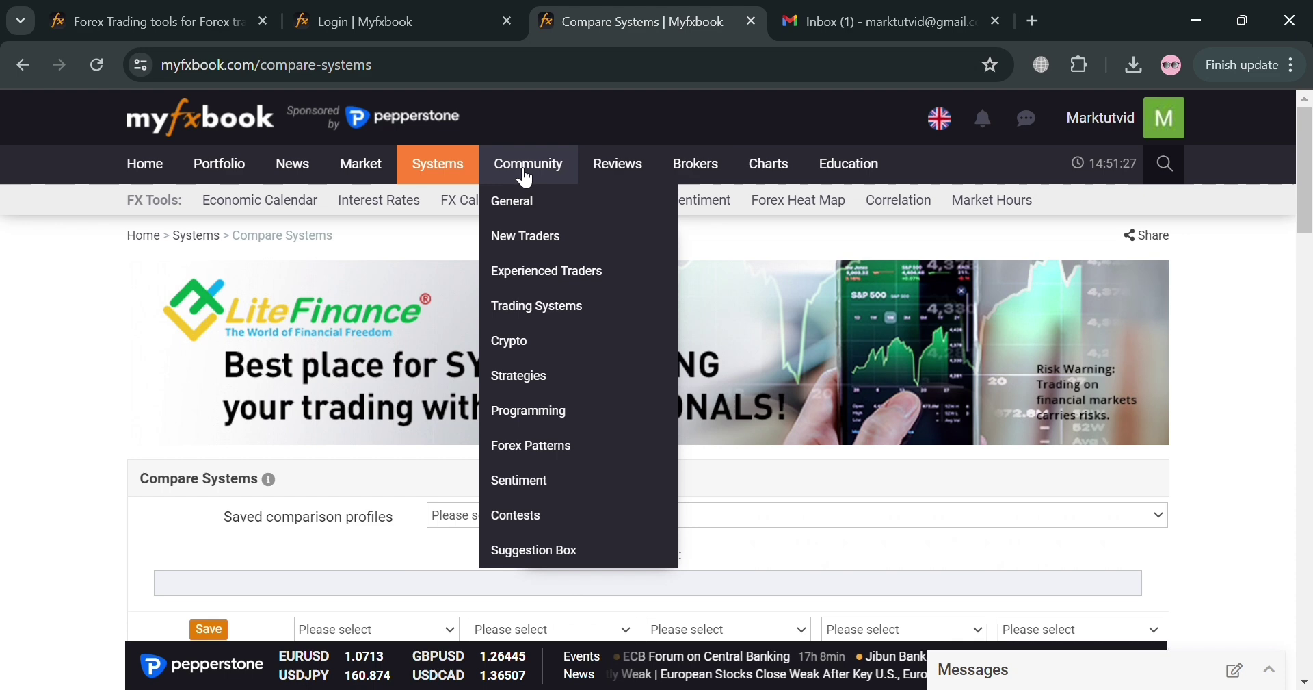
pyautogui.click(568, 258)
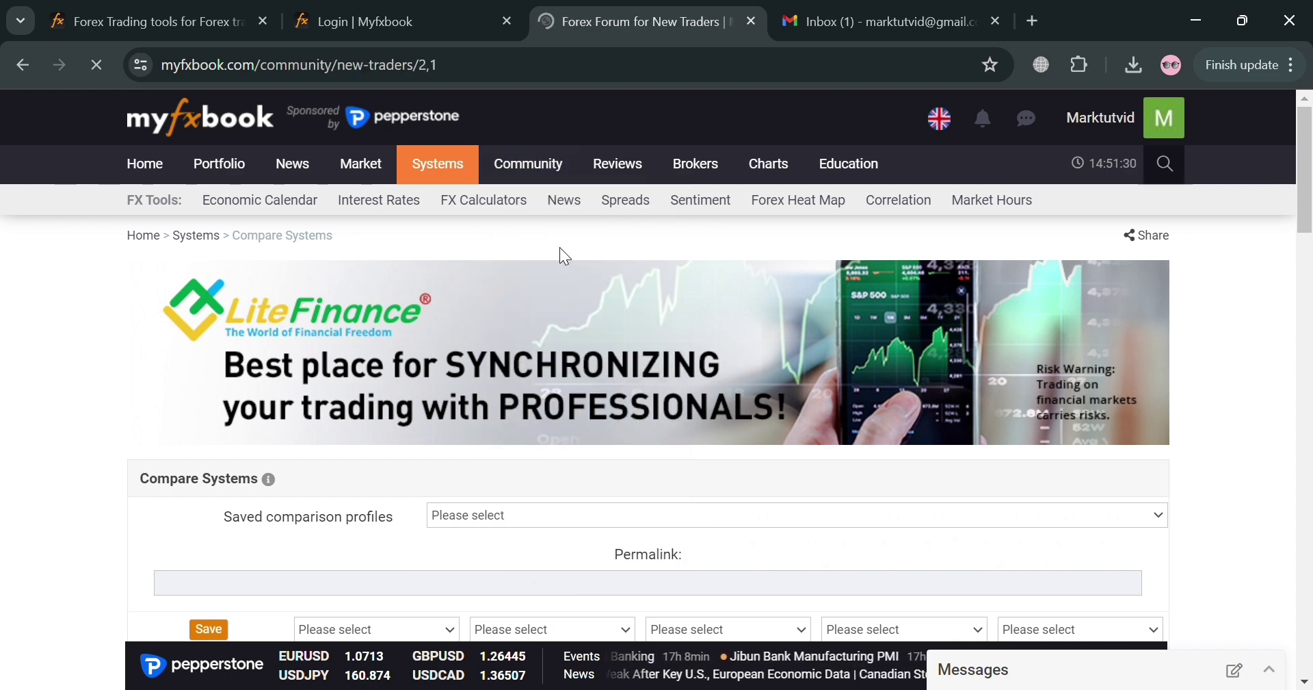
pyautogui.scroll(-5, 619, 416)
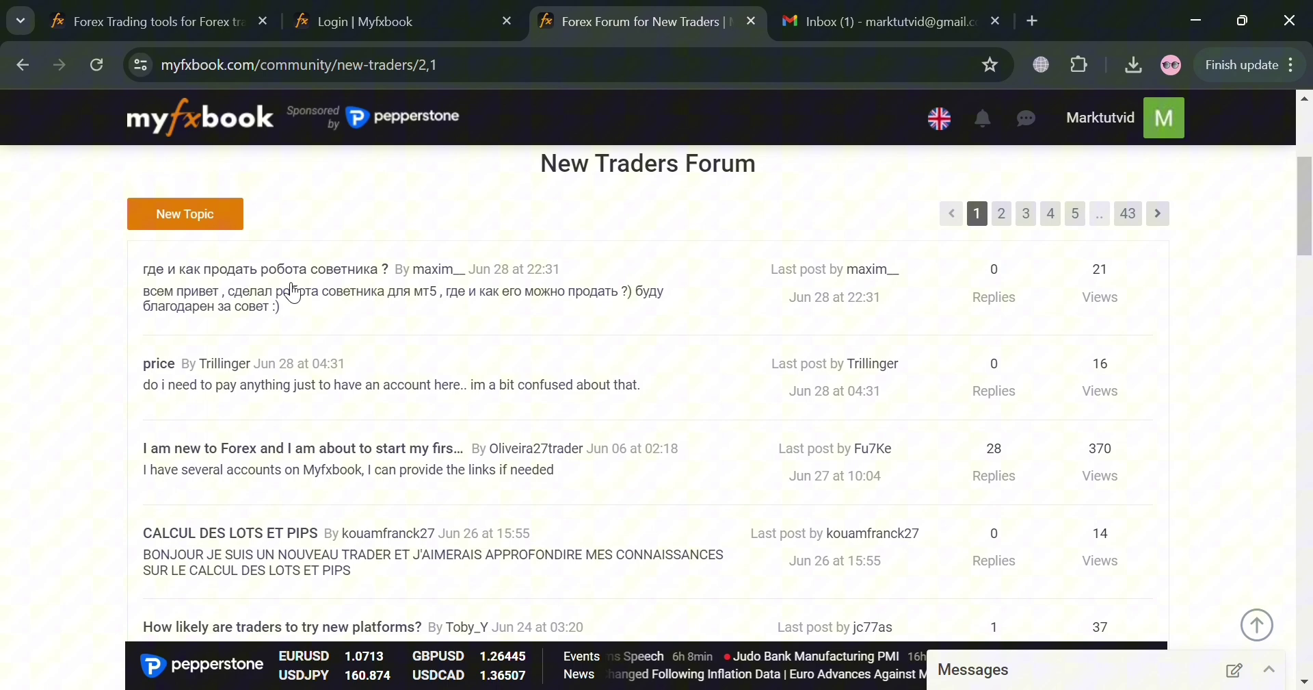
pyautogui.scroll(-4, 736, 443)
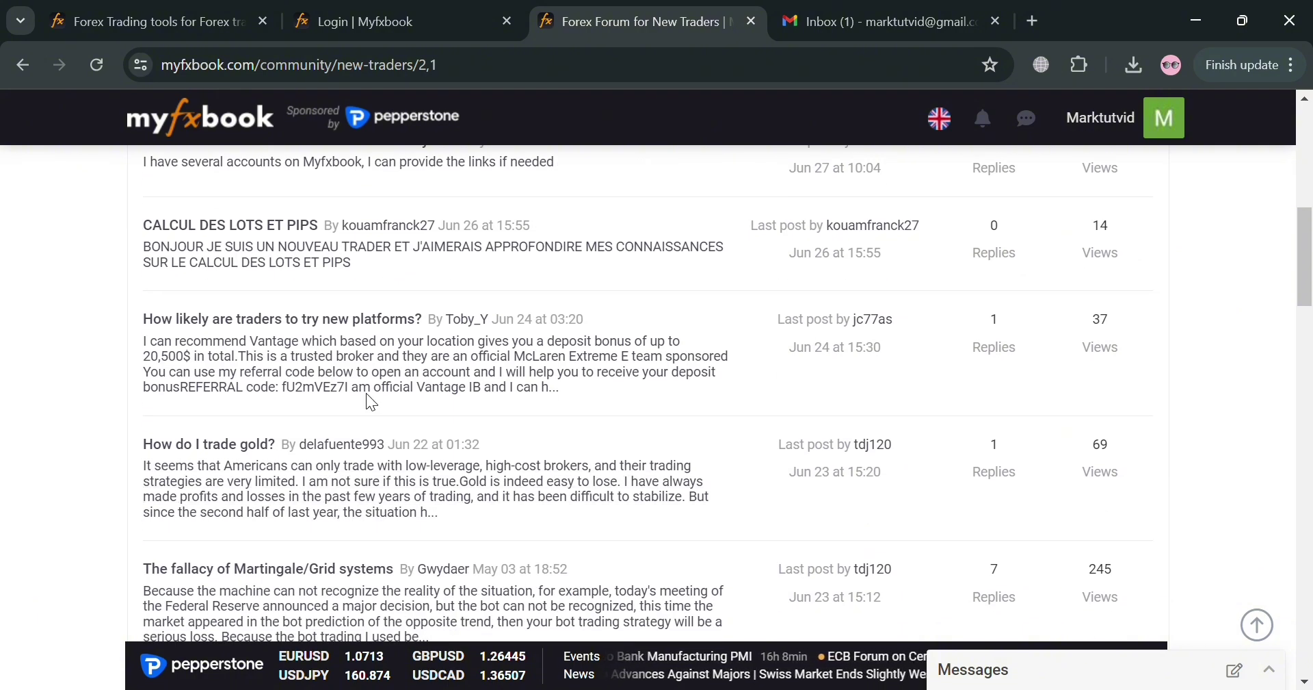
pyautogui.scroll(2, 677, 506)
pyautogui.scroll(8, 677, 506)
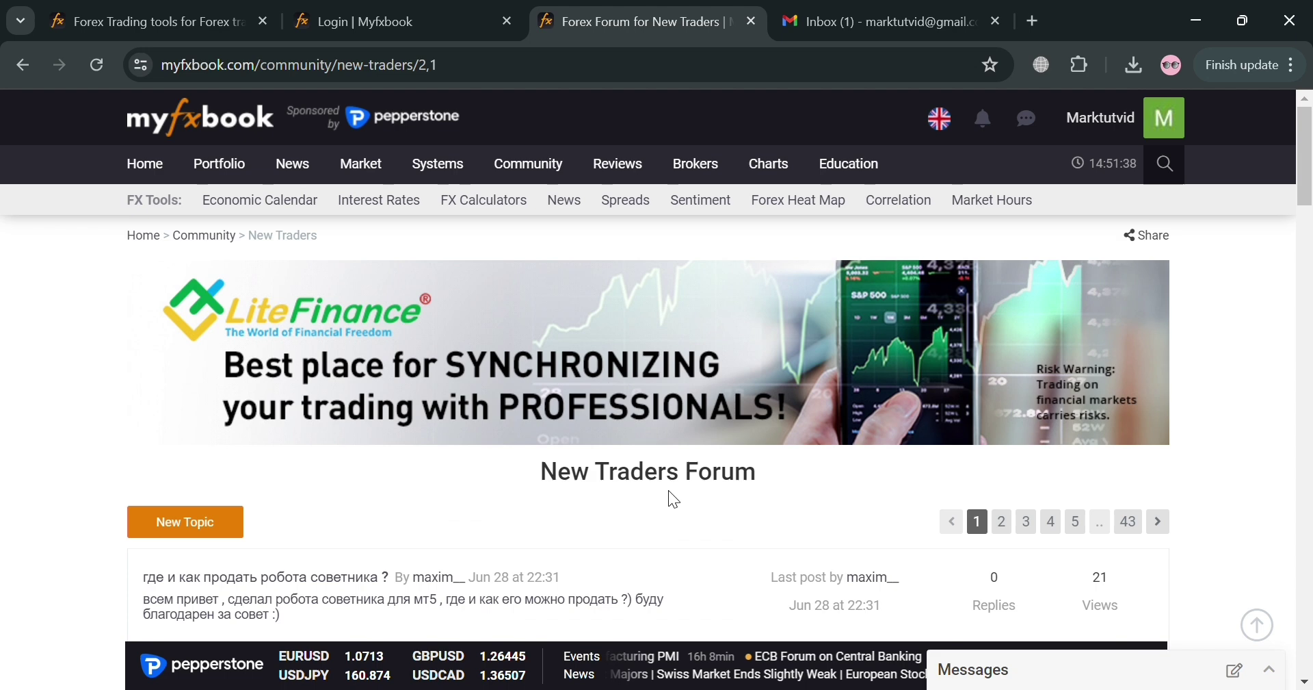
pyautogui.moveTo(580, 175)
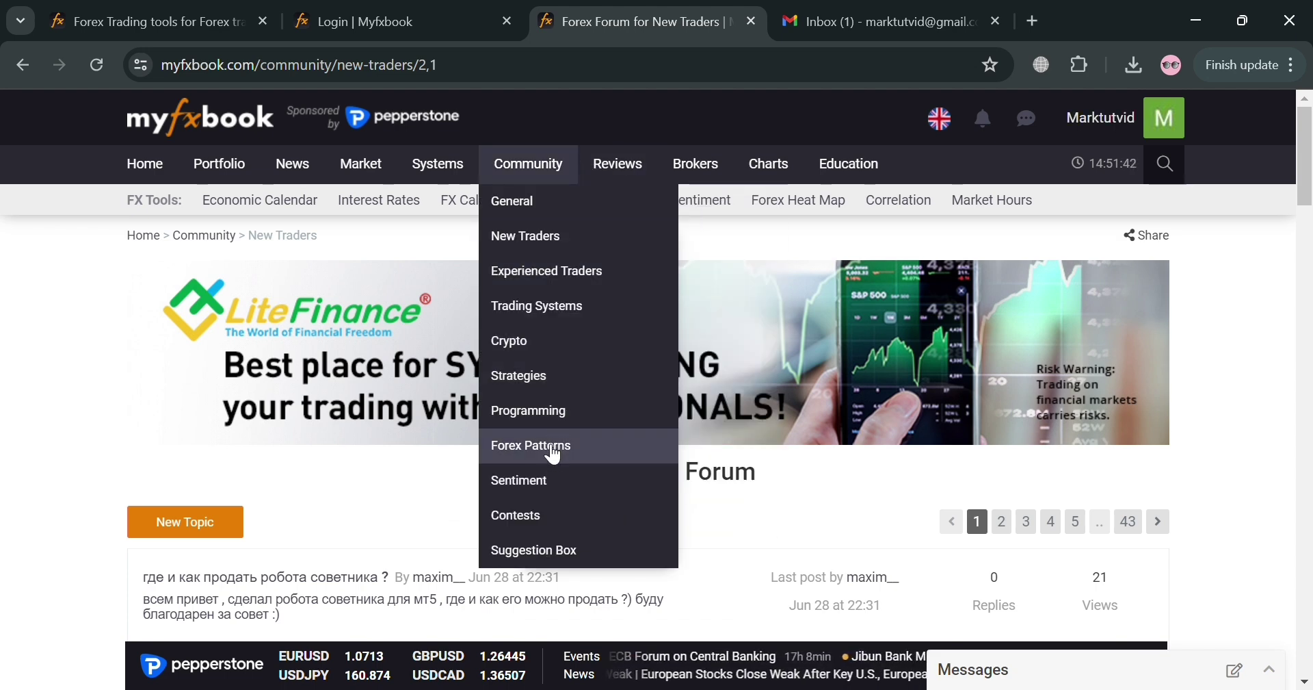
pyautogui.moveTo(620, 166)
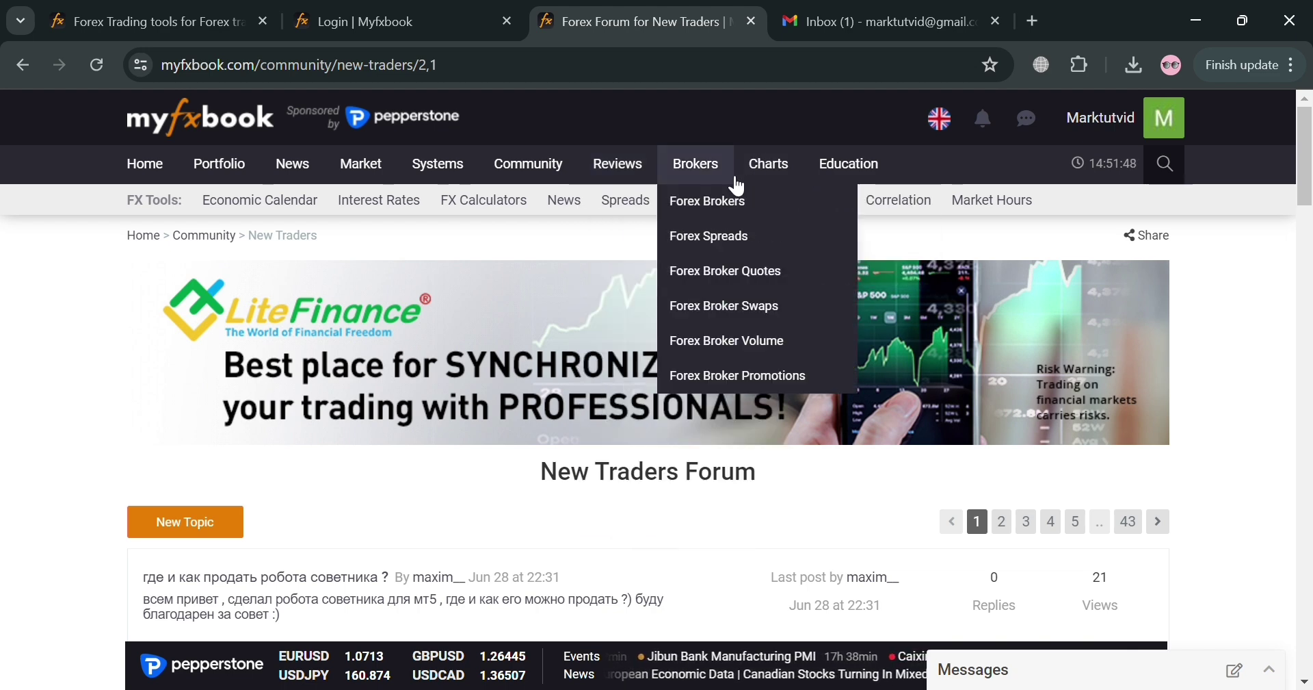
pyautogui.moveTo(801, 162)
pyautogui.moveTo(799, 203)
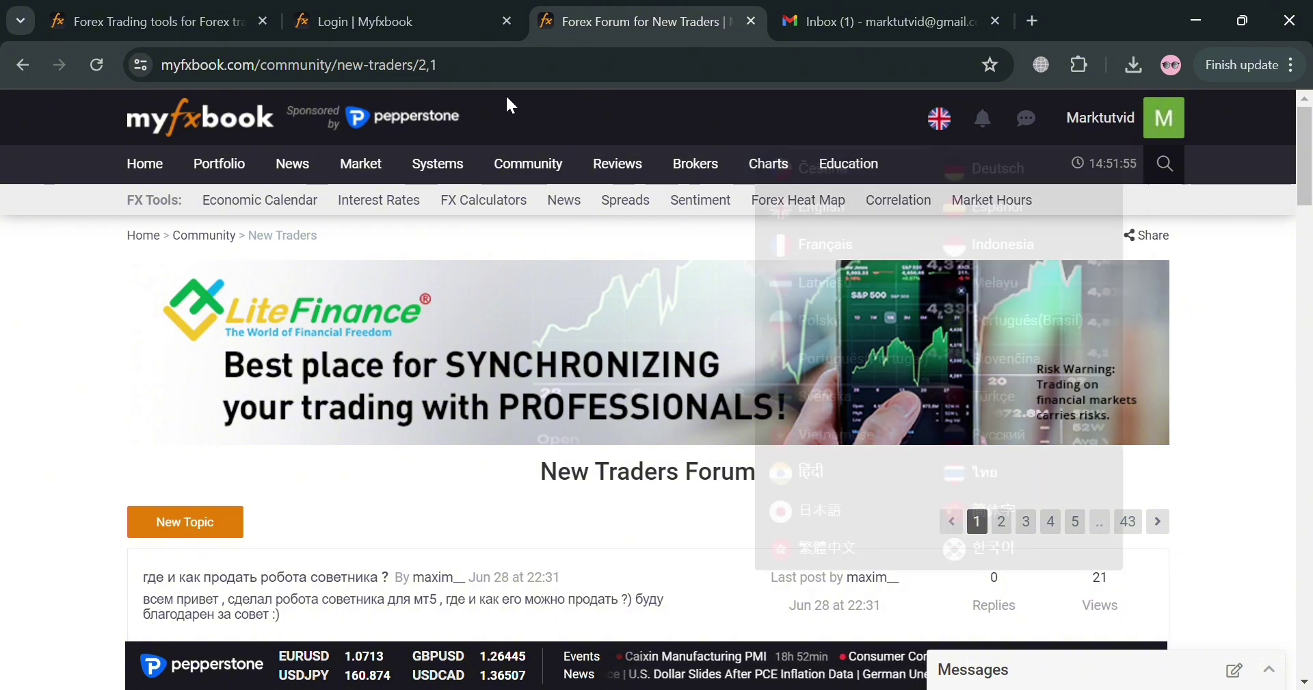
# Return to the Myfxbook home page and look over the Recent Systems list with its gains.
pyautogui.click(205, 116)
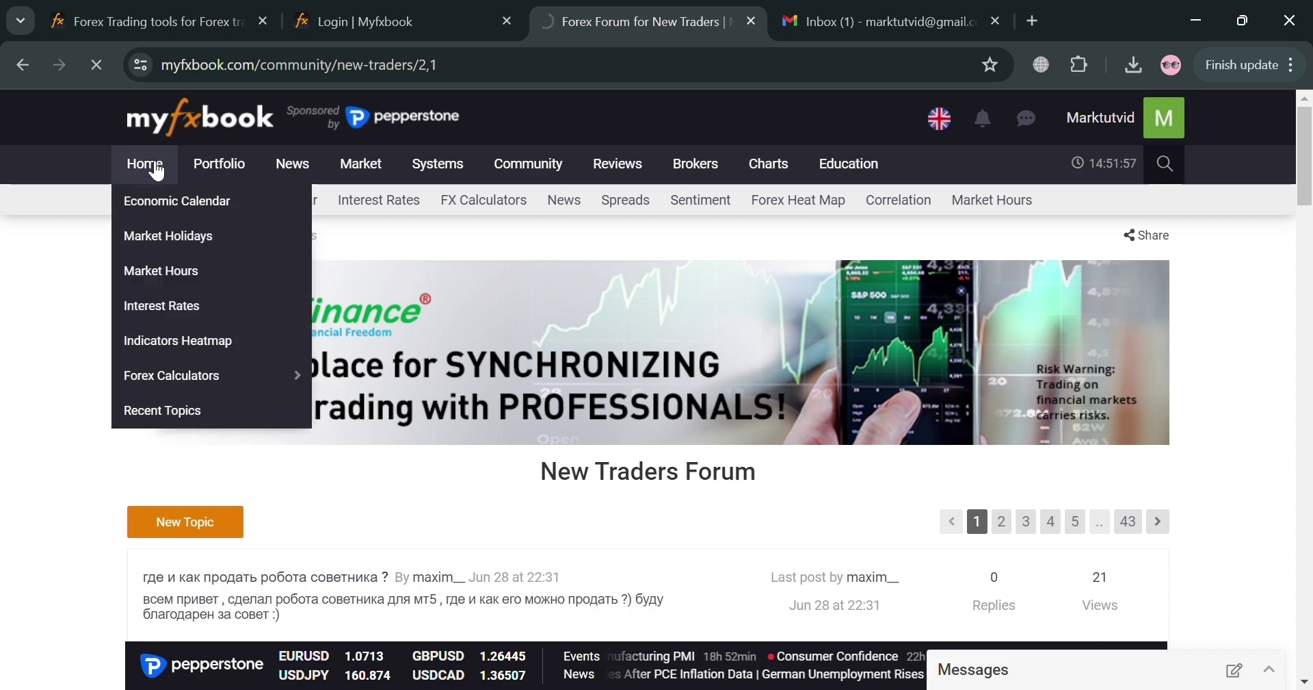
pyautogui.scroll(-5, 335, 403)
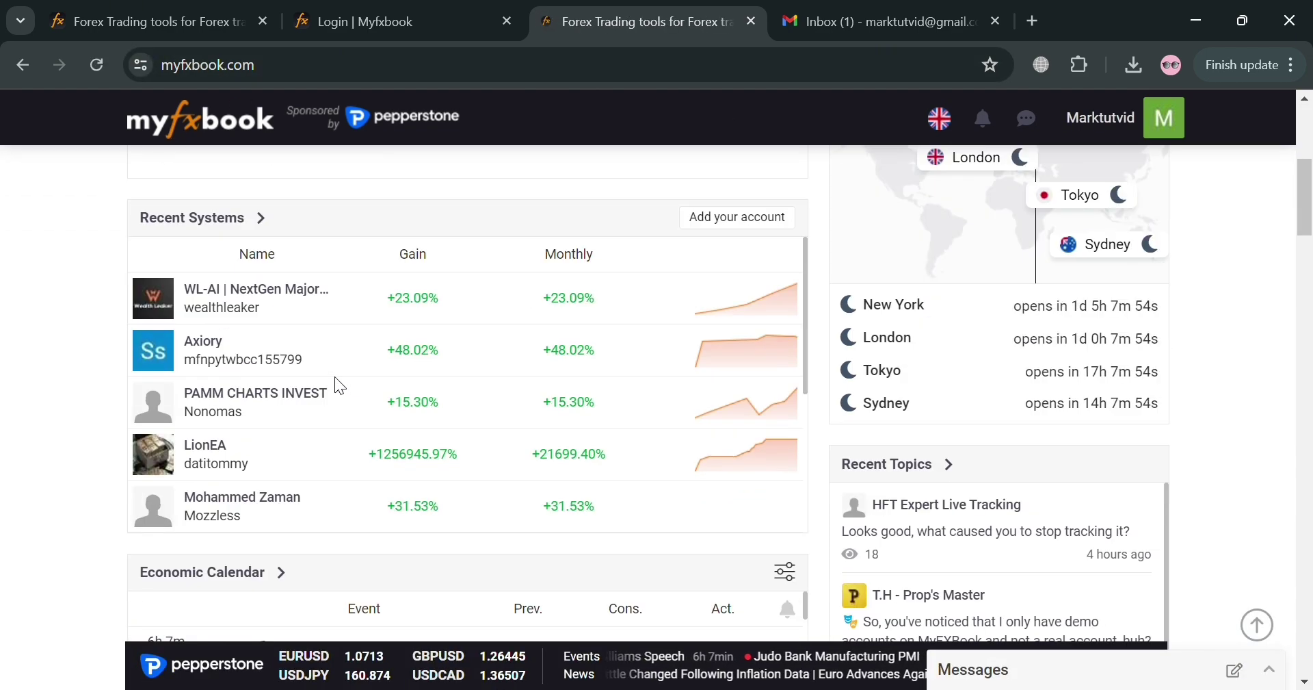
pyautogui.scroll(4, 781, 321)
pyautogui.scroll(-4, 423, 393)
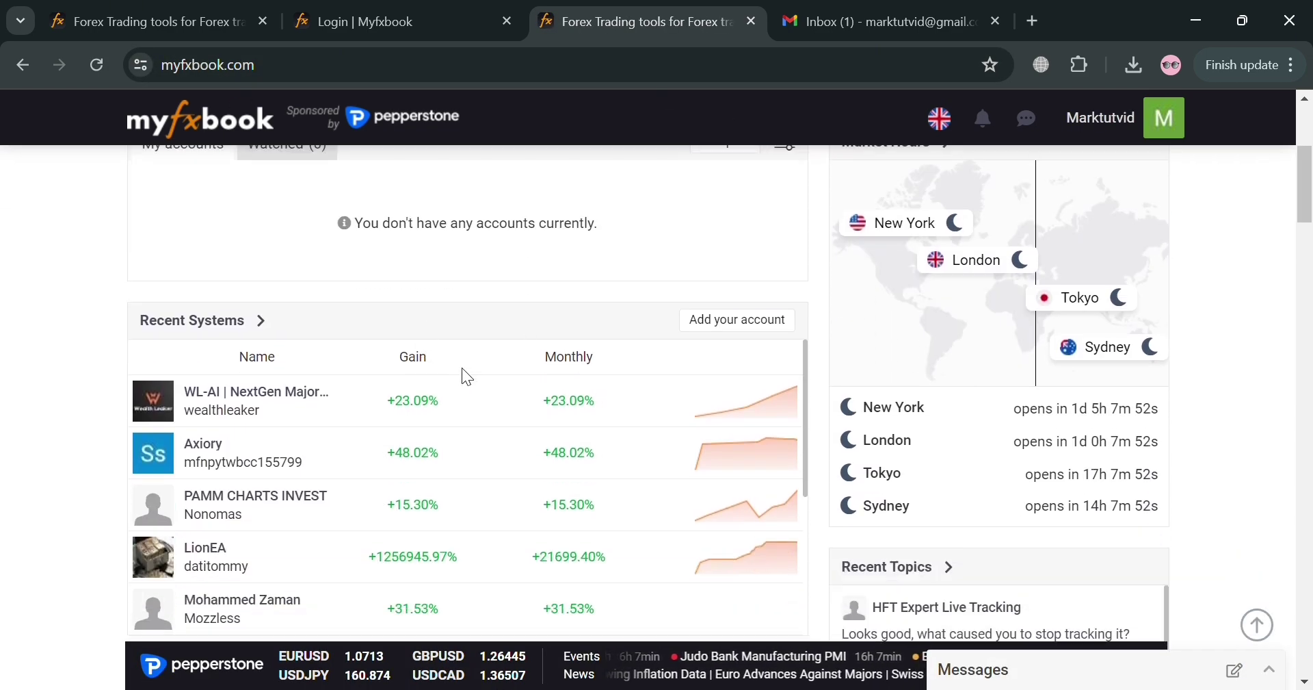
pyautogui.scroll(-3, 757, 375)
pyautogui.scroll(1, 468, 404)
pyautogui.scroll(-1, 425, 413)
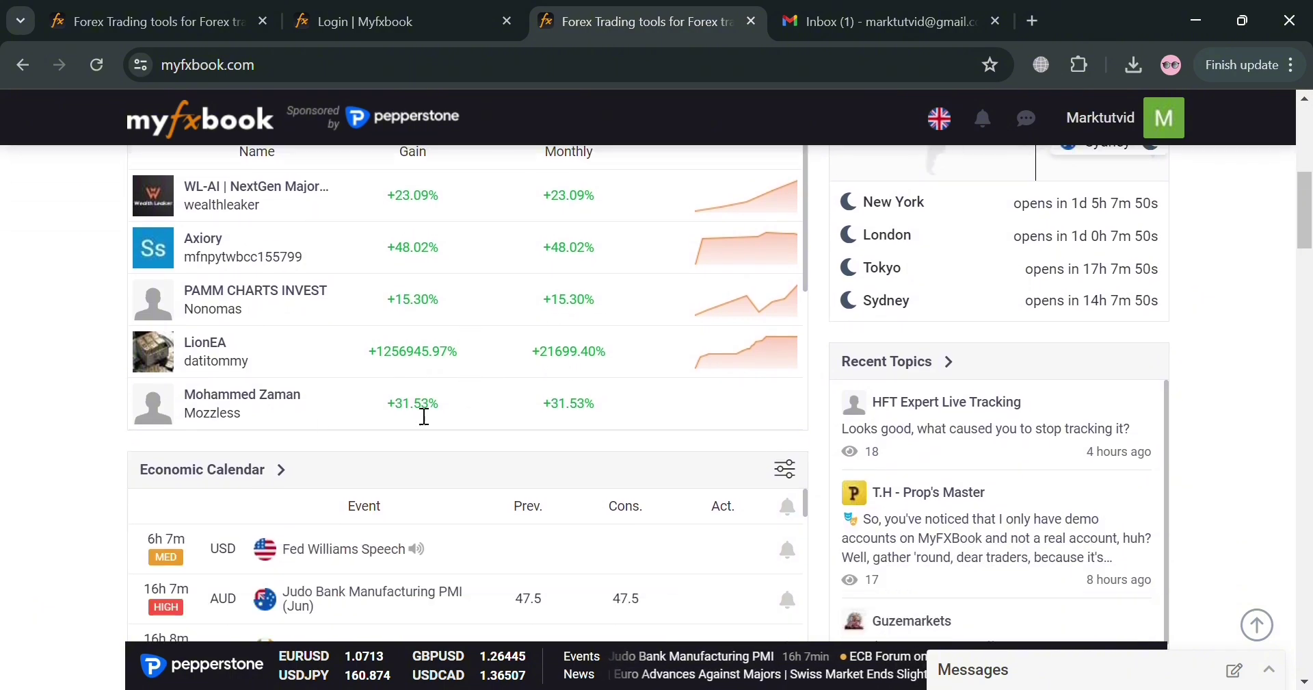
# Examine the home page's recent forum topics and the upcoming events in the Economic Calendar.
pyautogui.scroll(-4, 290, 426)
pyautogui.scroll(-4, 291, 425)
pyautogui.scroll(-4, 889, 383)
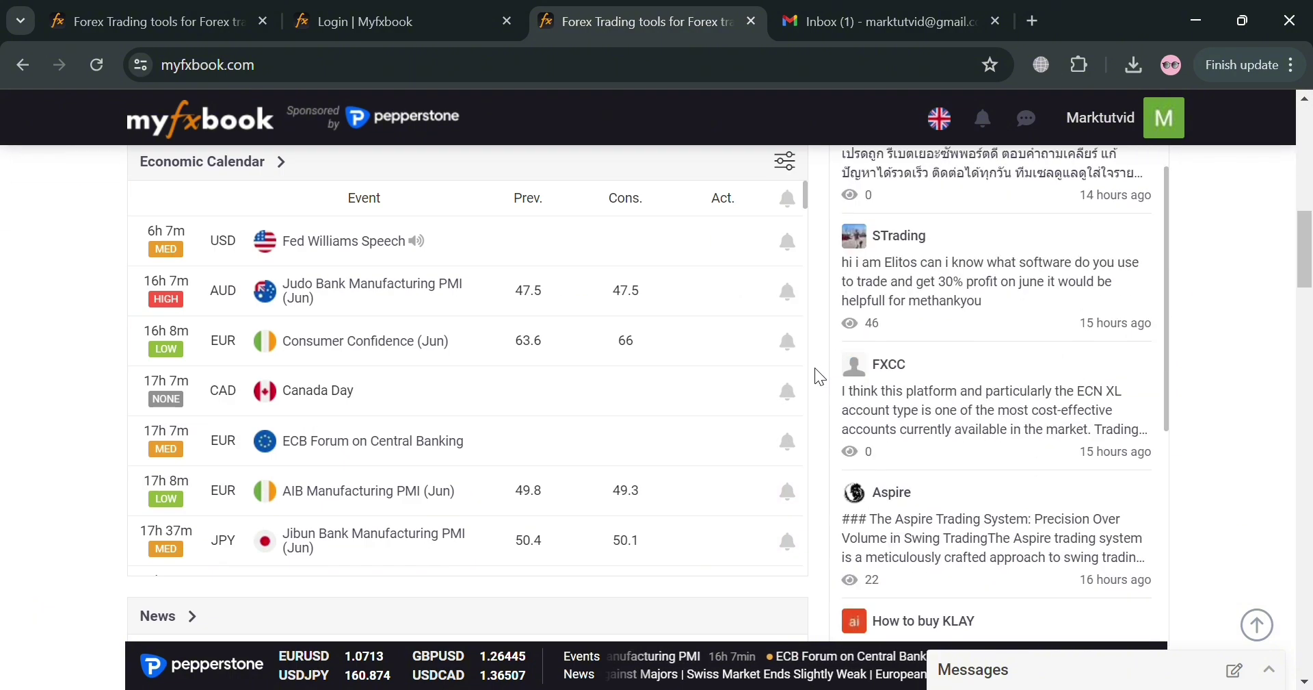
pyautogui.scroll(-5, 606, 402)
pyautogui.scroll(-15, 606, 402)
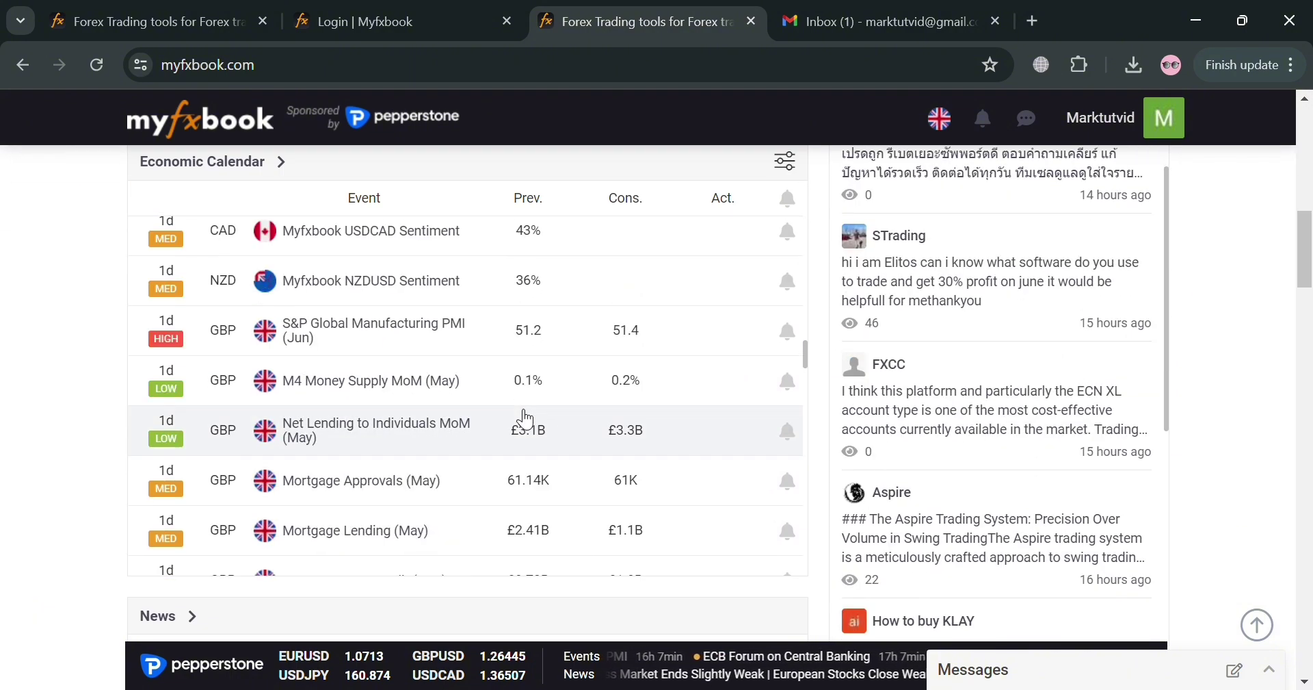
pyautogui.scroll(-12, 525, 418)
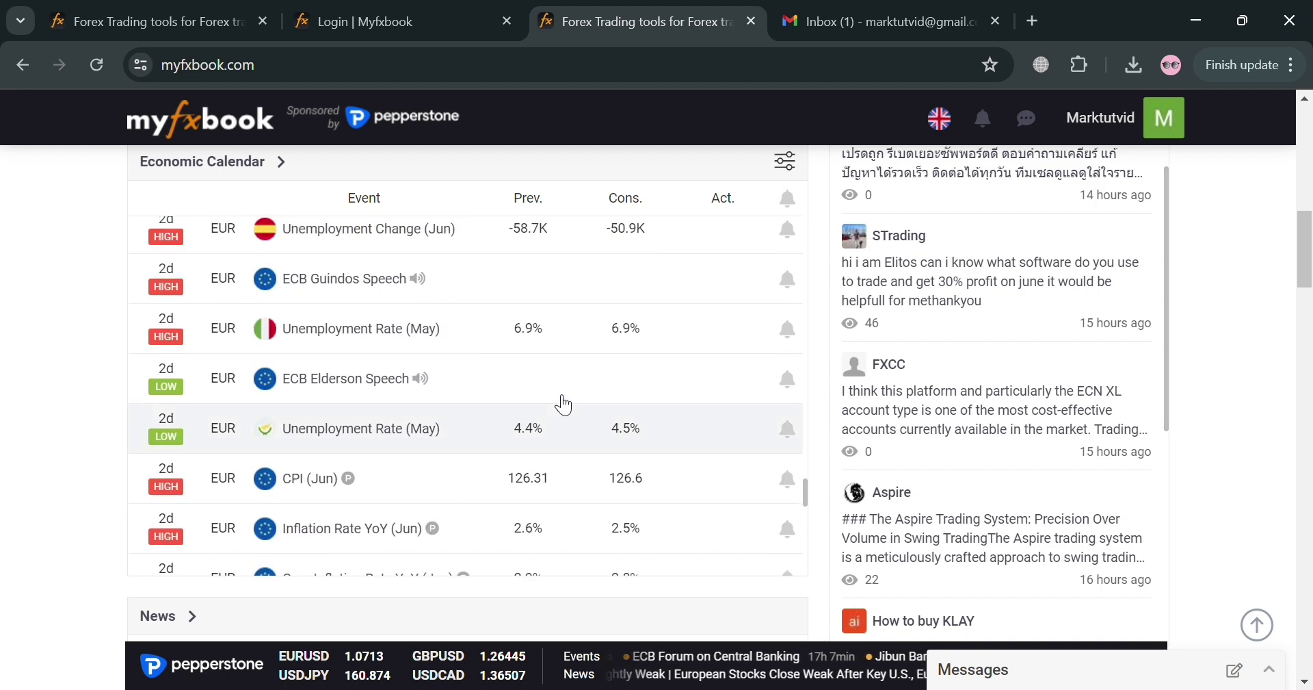
# Open the Market Hours page and examine its liquidity map and the Forex and Stock Market Hours table.
pyautogui.moveTo(1310, 259); pyautogui.dragTo(1233, 175)
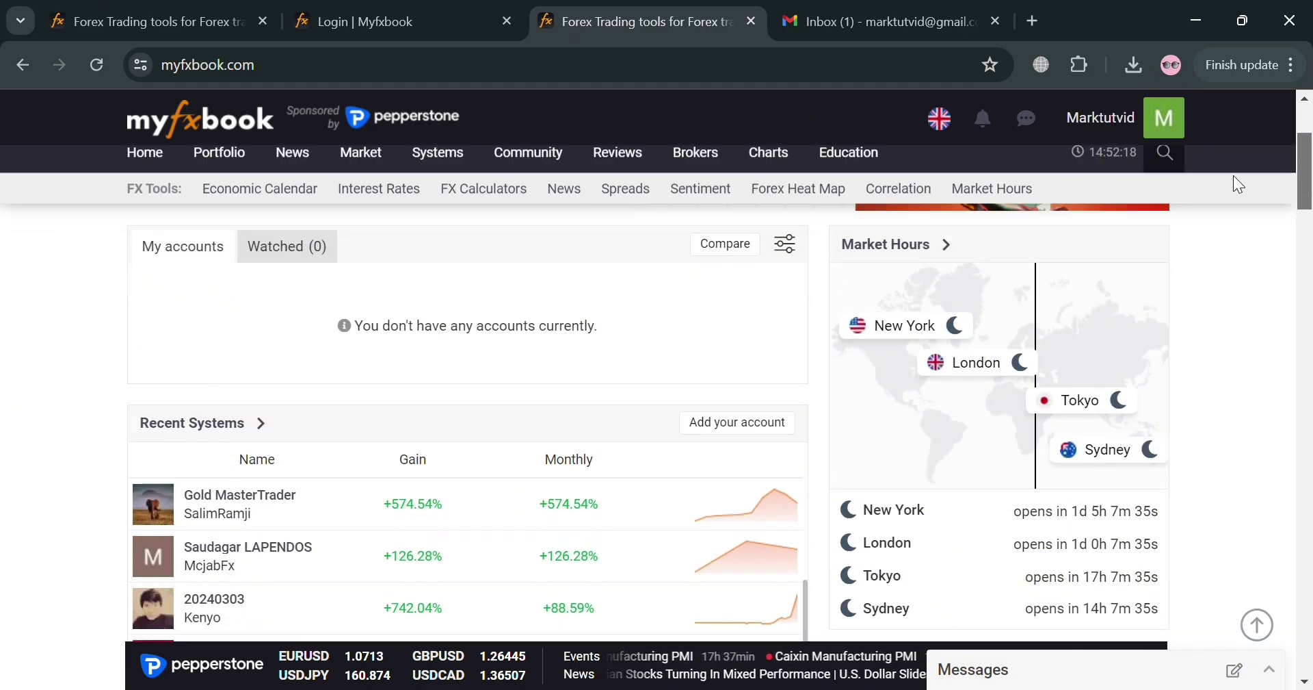
pyautogui.scroll(3, 1234, 175)
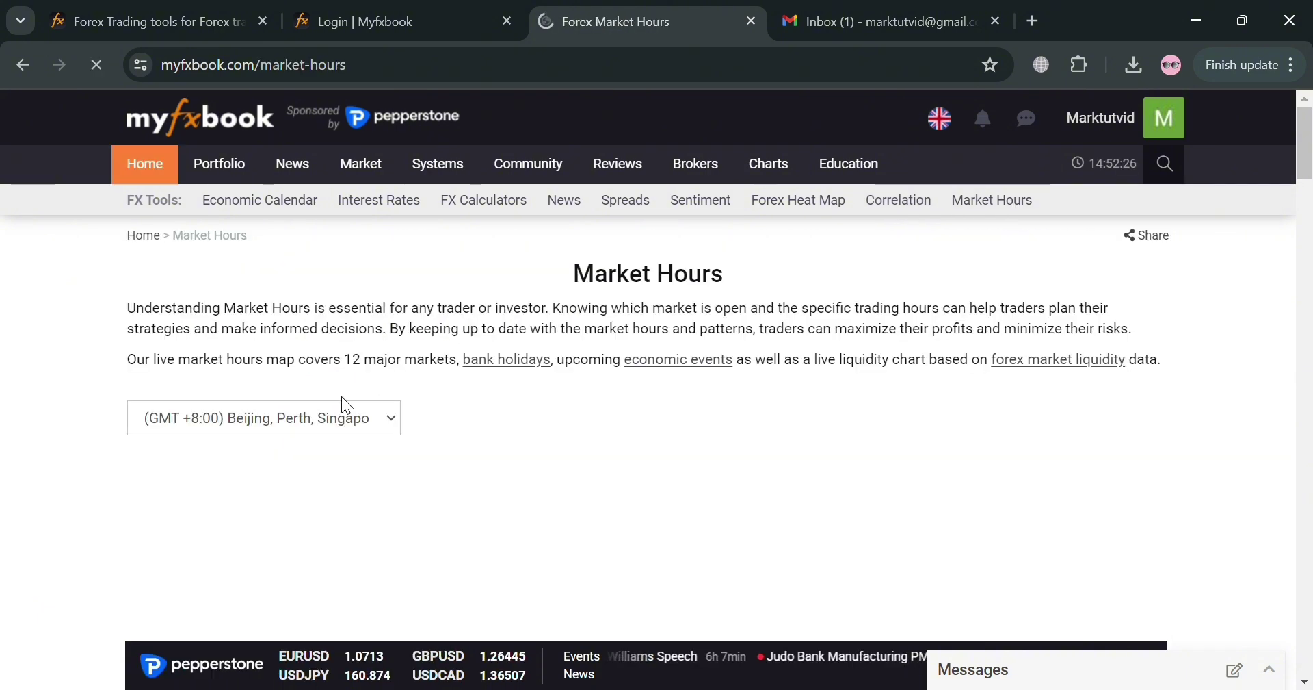
pyautogui.scroll(-3, 344, 387)
pyautogui.scroll(-5, 930, 376)
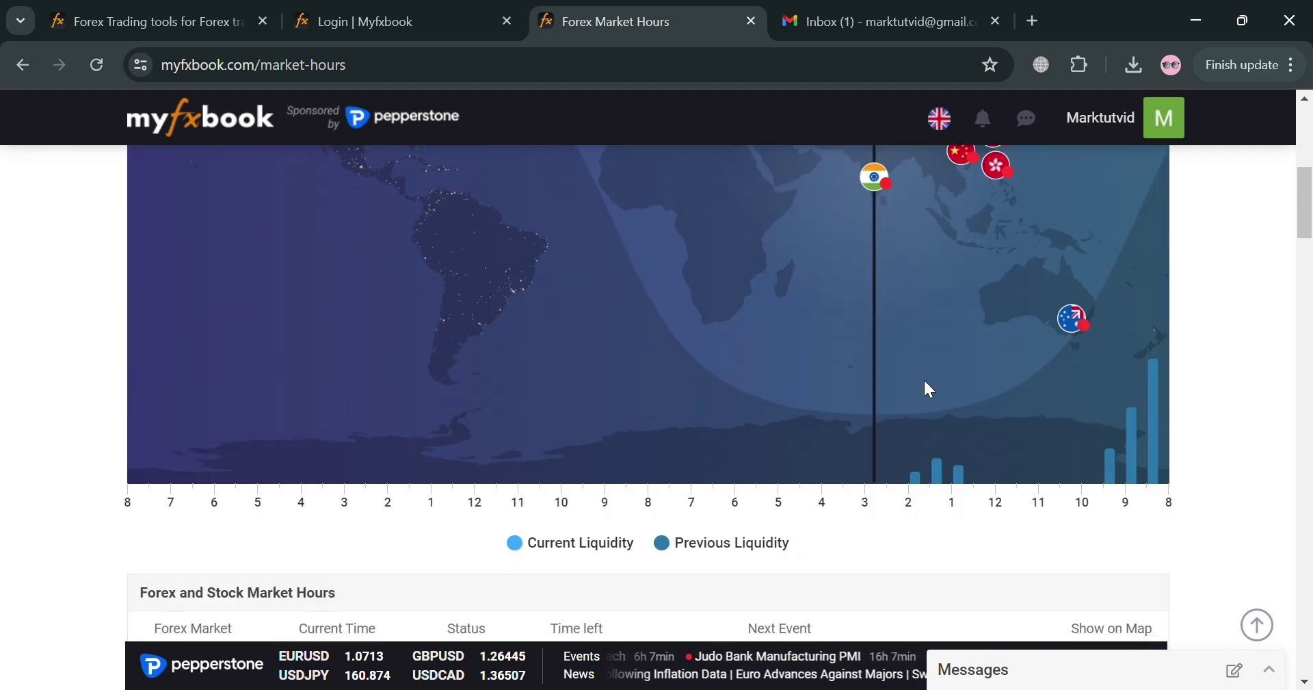
pyautogui.scroll(-3, 713, 449)
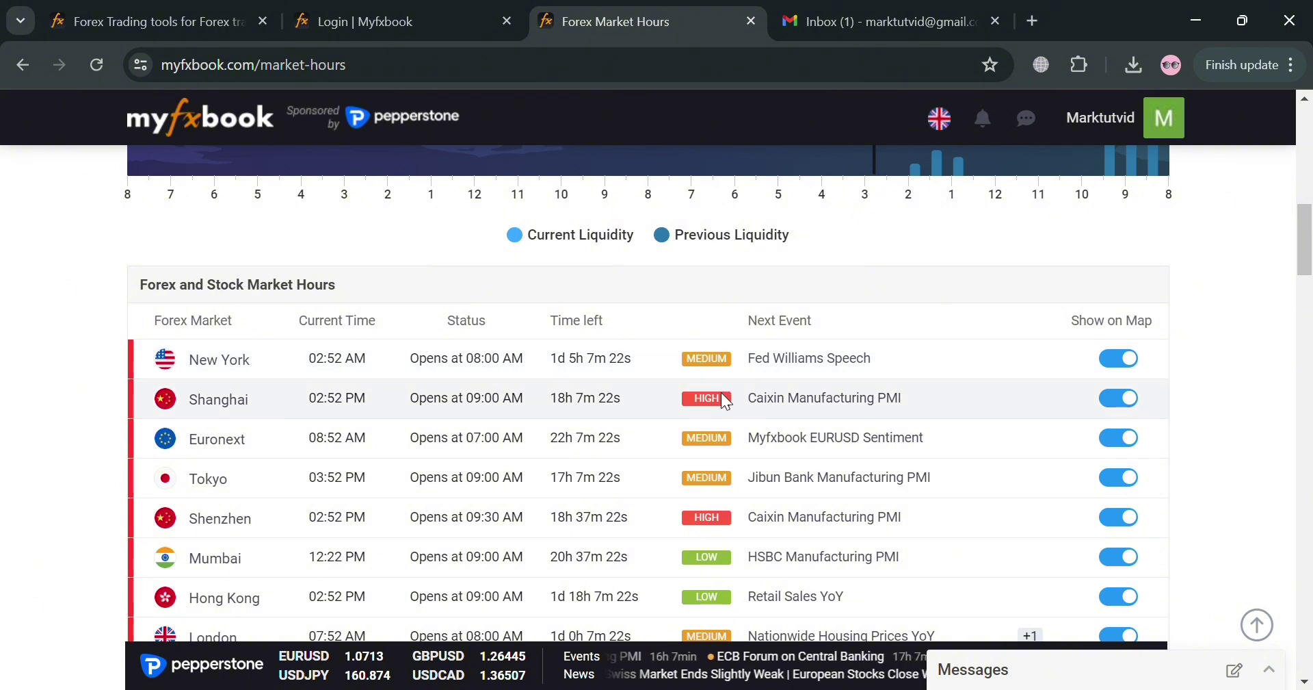
pyautogui.scroll(1, 593, 374)
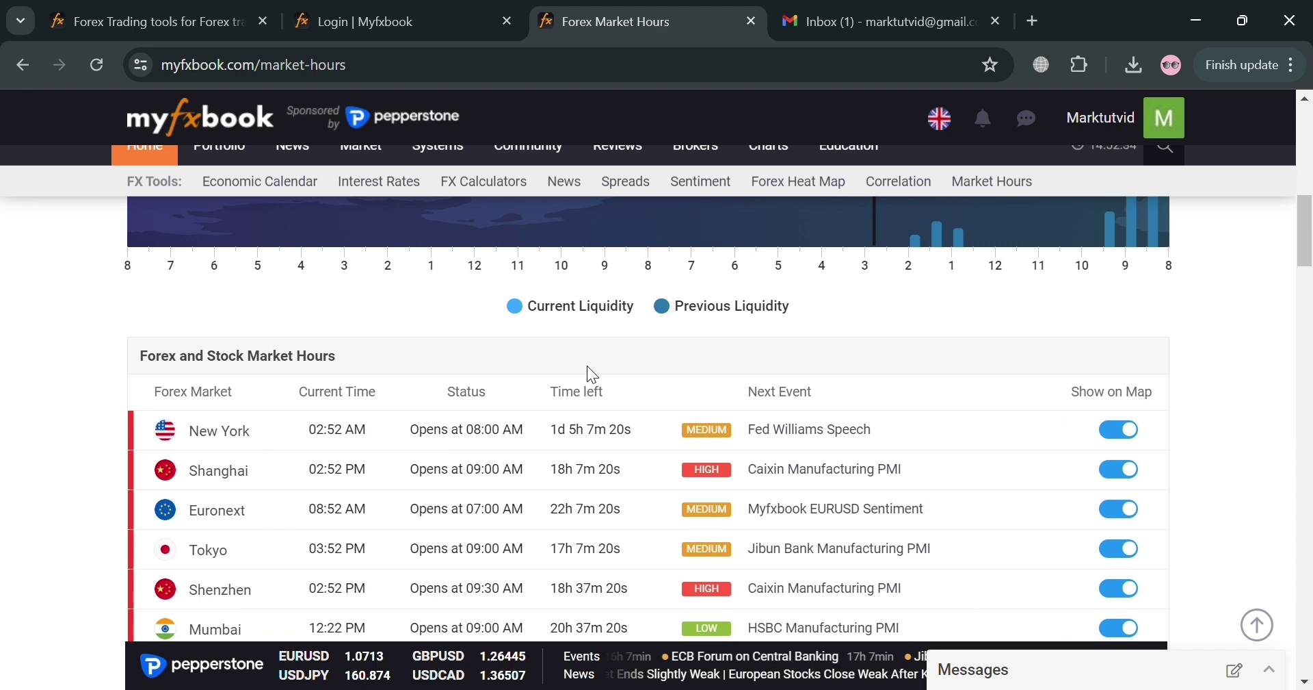
# Review the world map on the Market Hours page and the introduction above it.
pyautogui.scroll(1, 337, 399)
pyautogui.scroll(5, 262, 403)
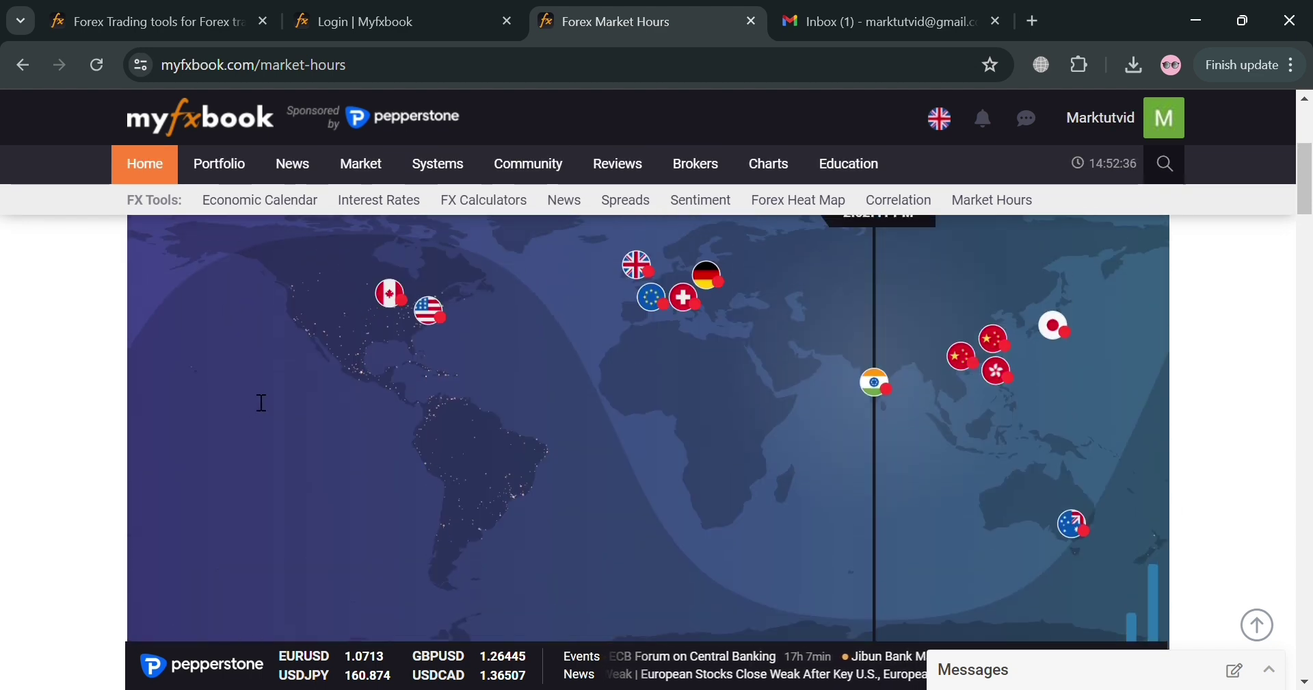
pyautogui.scroll(3, 871, 376)
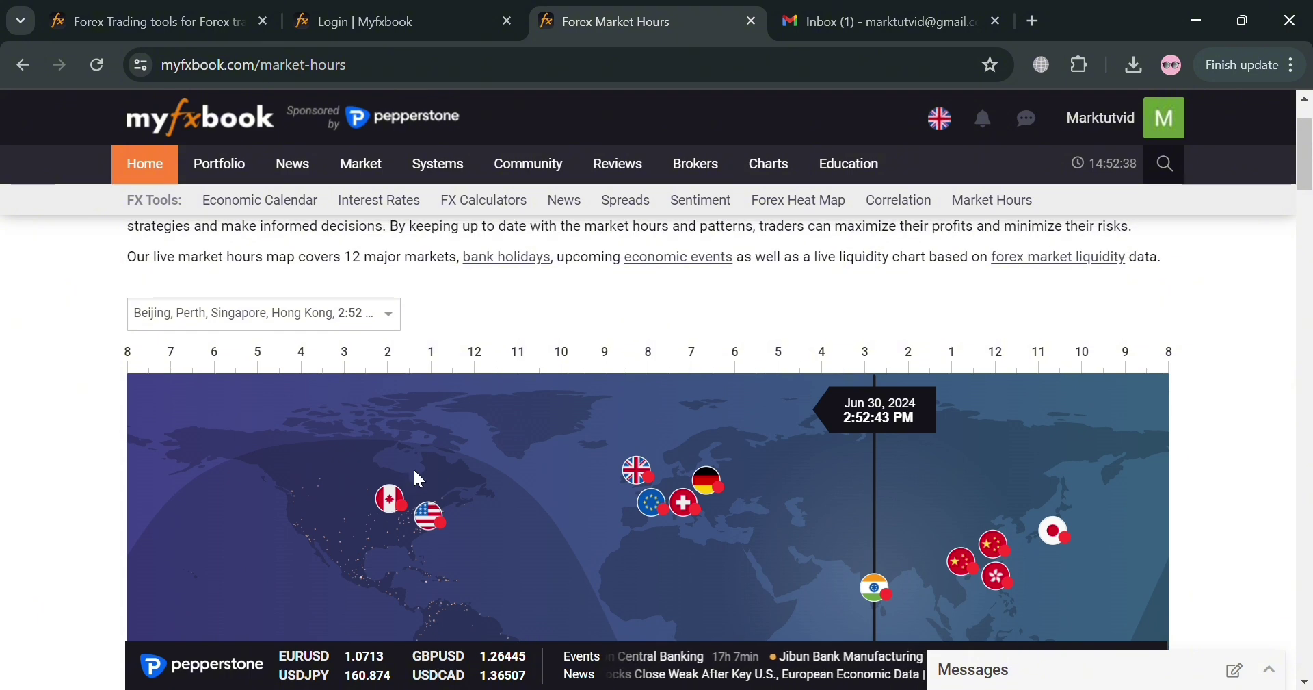
pyautogui.scroll(-2, 748, 390)
pyautogui.scroll(3, 748, 390)
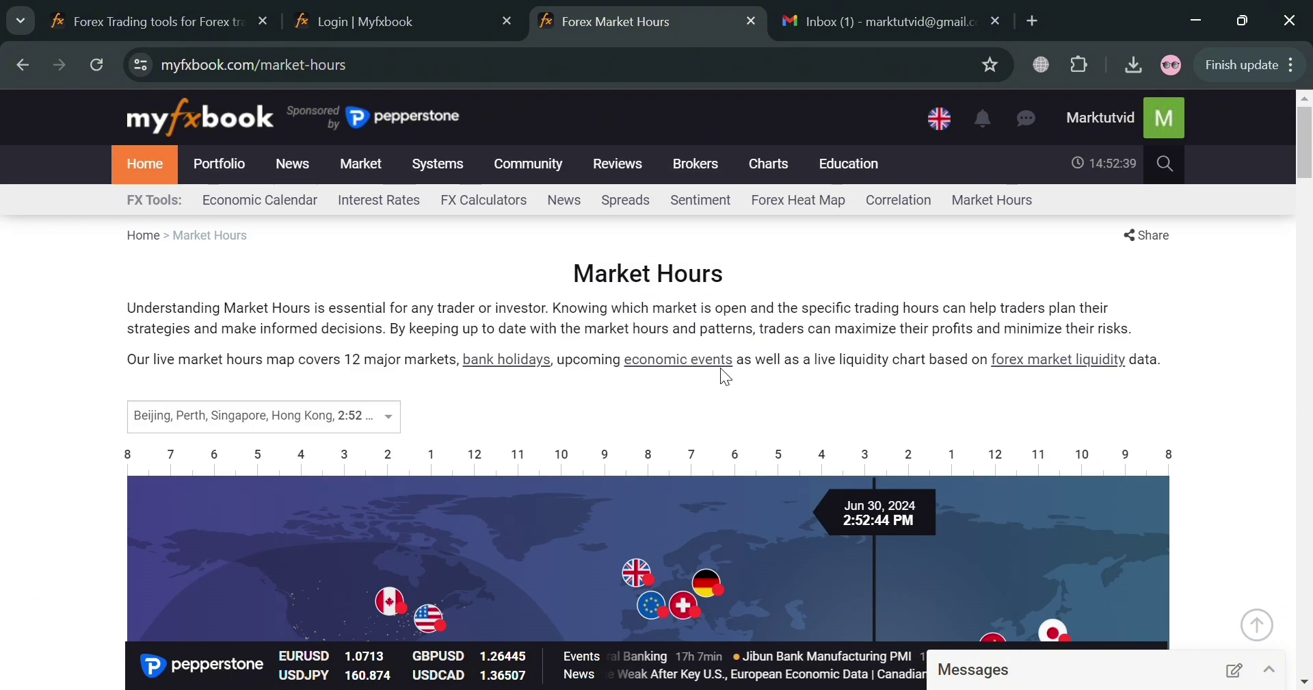
# Look through the time zone choices for the market hours map and close the list without choosing another one.
pyautogui.click(369, 416)
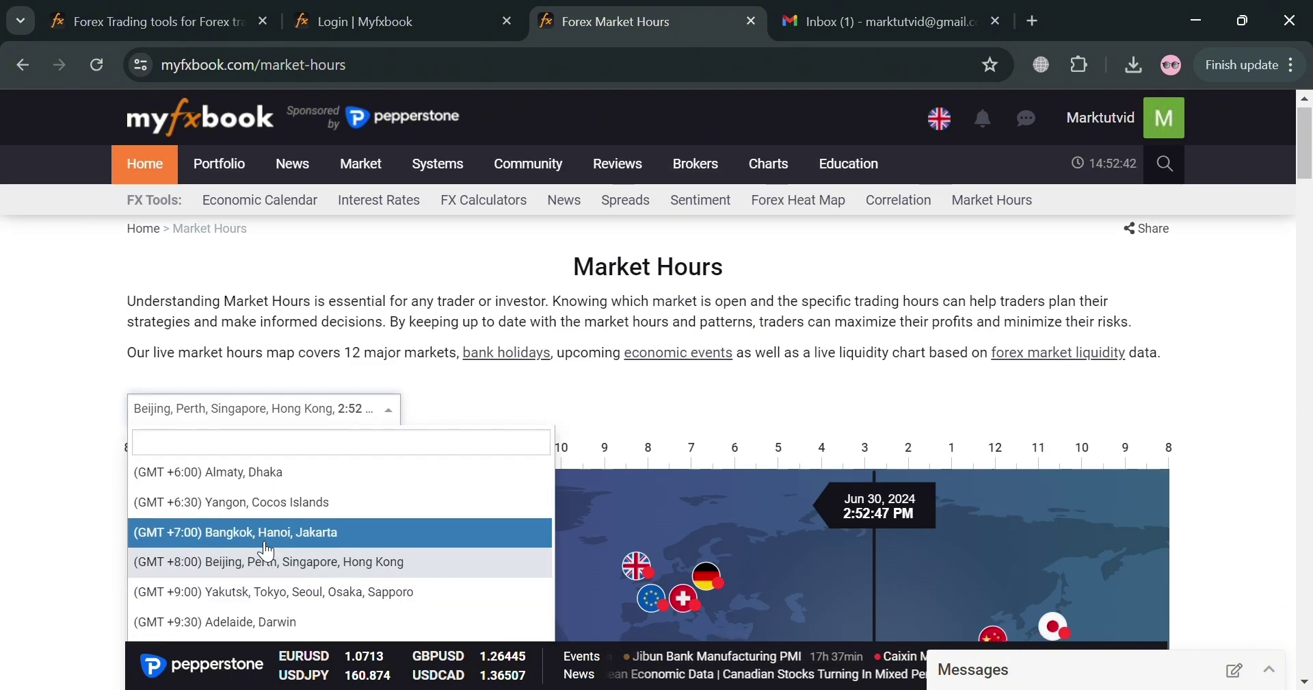
pyautogui.scroll(-1, 265, 547)
pyautogui.scroll(-3, 267, 551)
pyautogui.scroll(10, 449, 443)
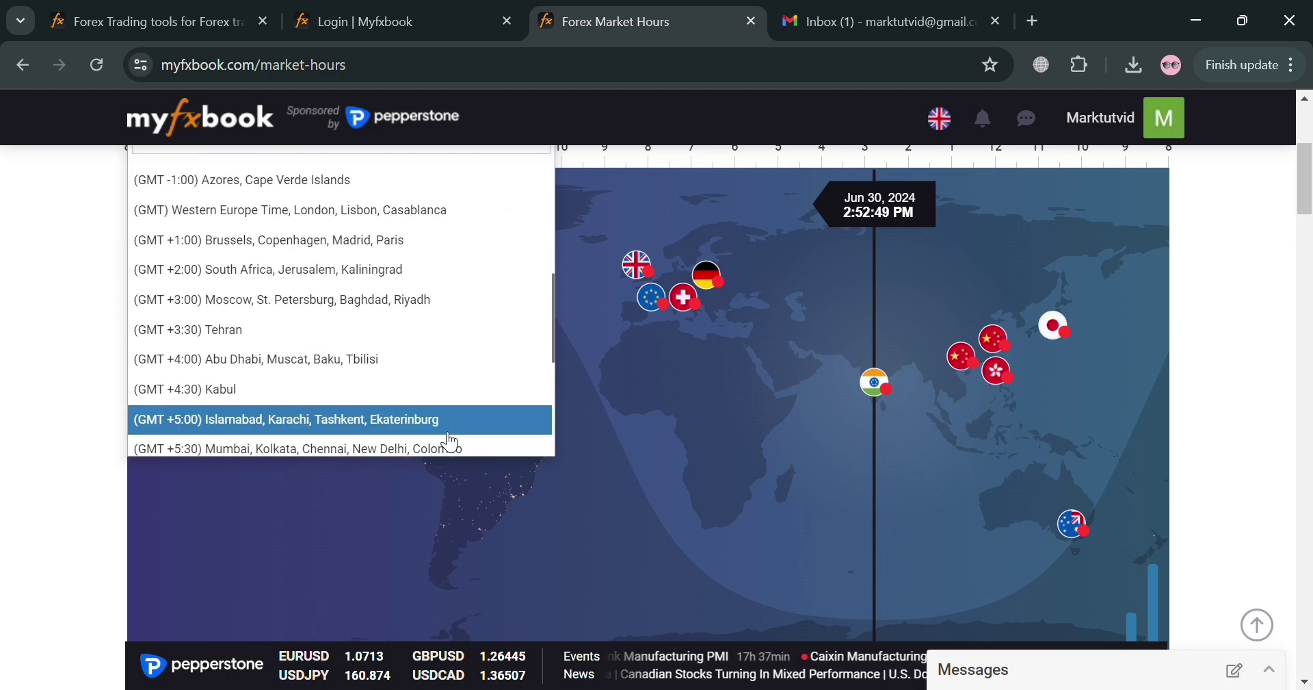
pyautogui.scroll(4, 559, 371)
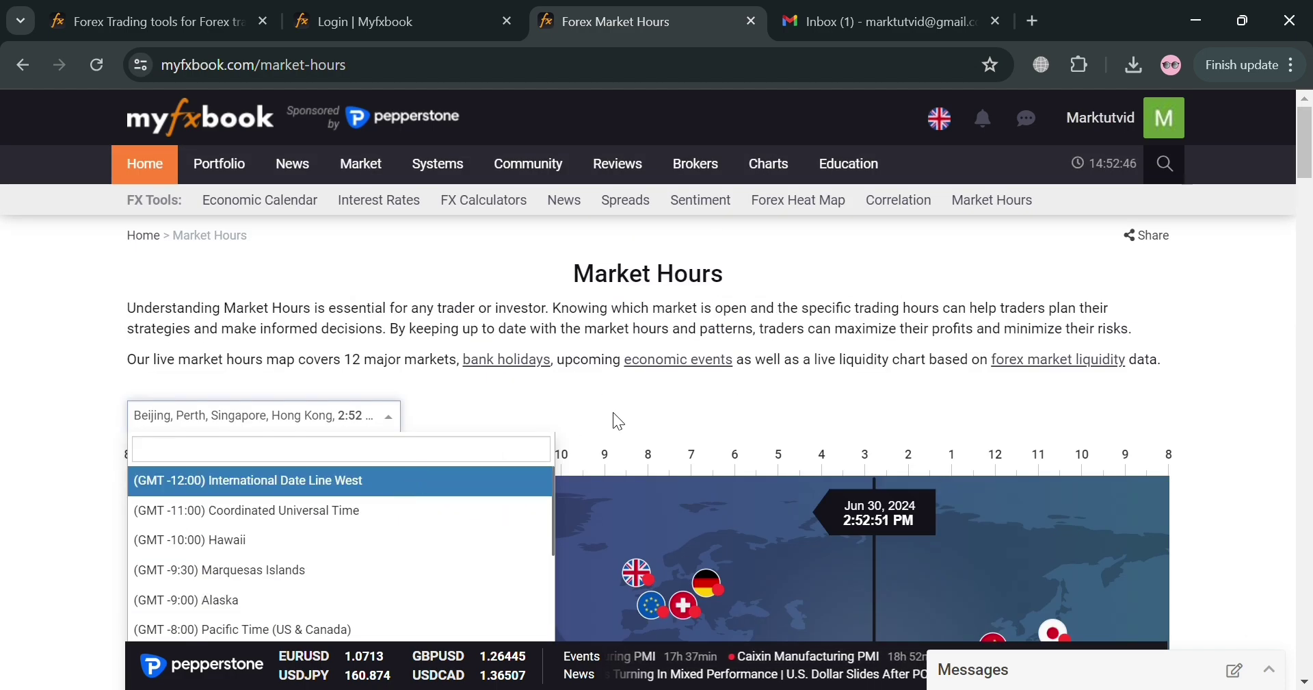
pyautogui.click(599, 436)
# Examine the opening times and next events in the market hours table down to Sydney.
pyautogui.scroll(-8, 597, 430)
pyautogui.scroll(-4, 654, 423)
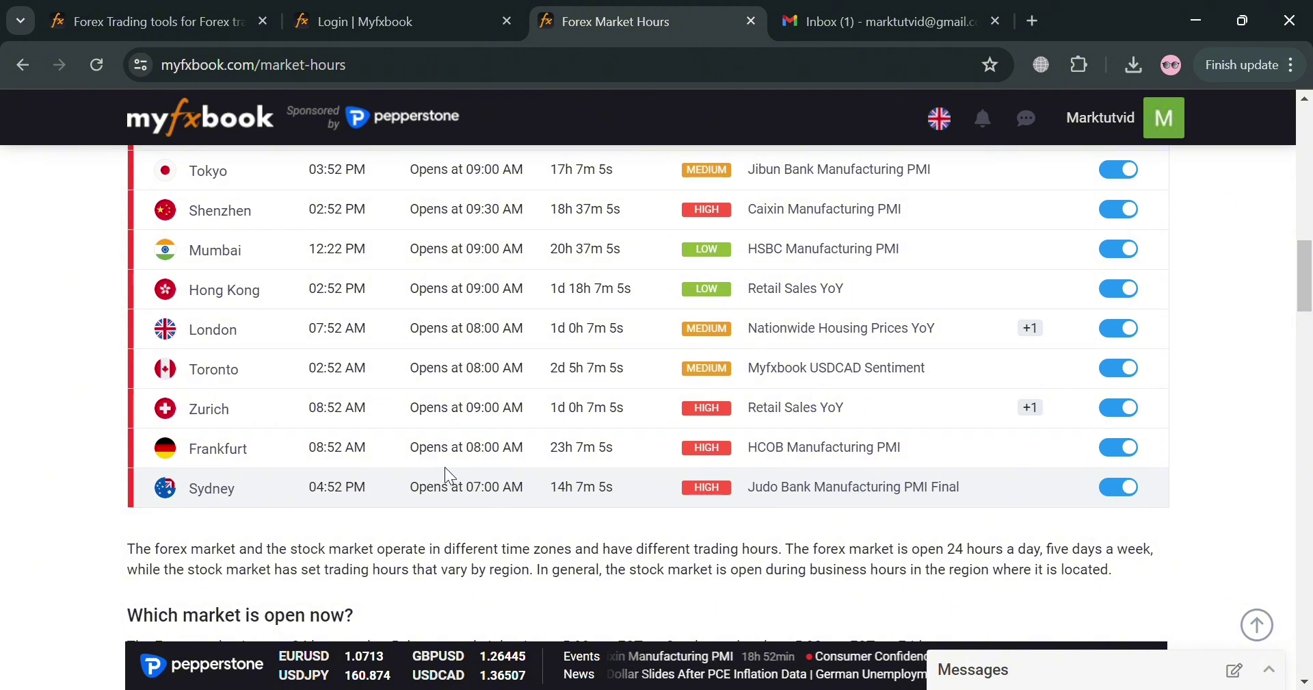
pyautogui.scroll(12, 908, 446)
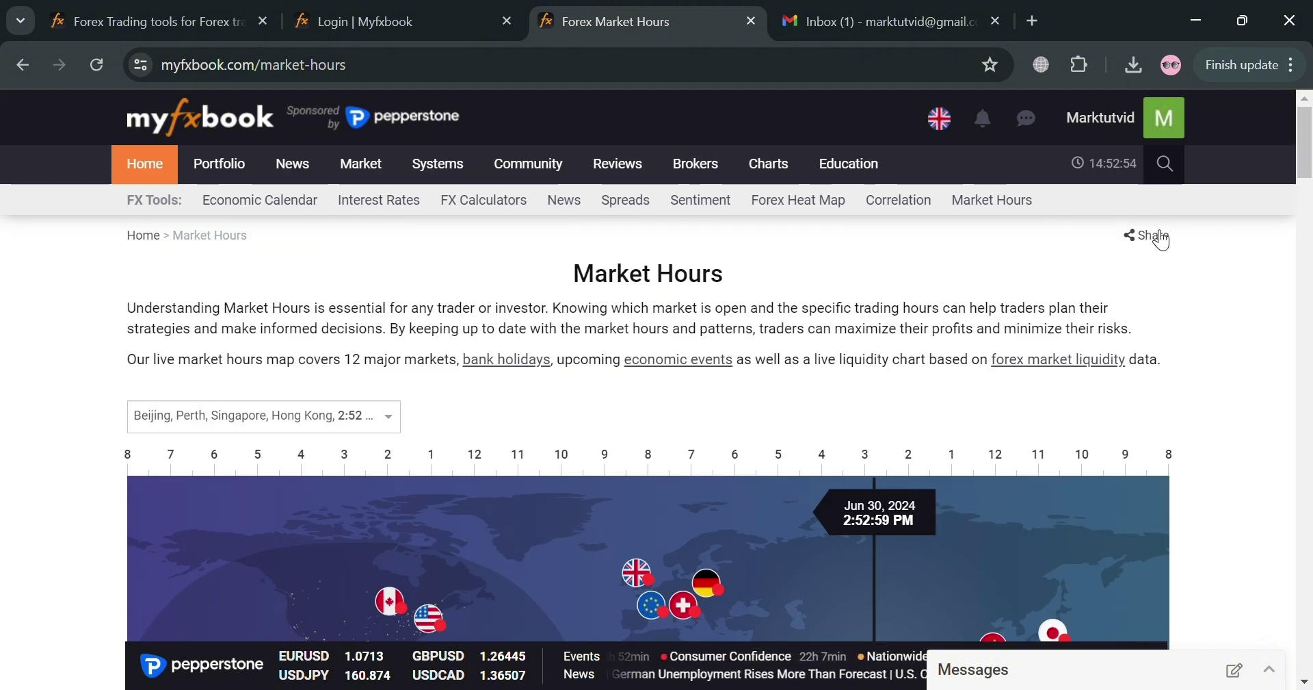
# Open the Correlation page and examine its Correlation Filter and the Forex Correlation table.
pyautogui.click(923, 213)
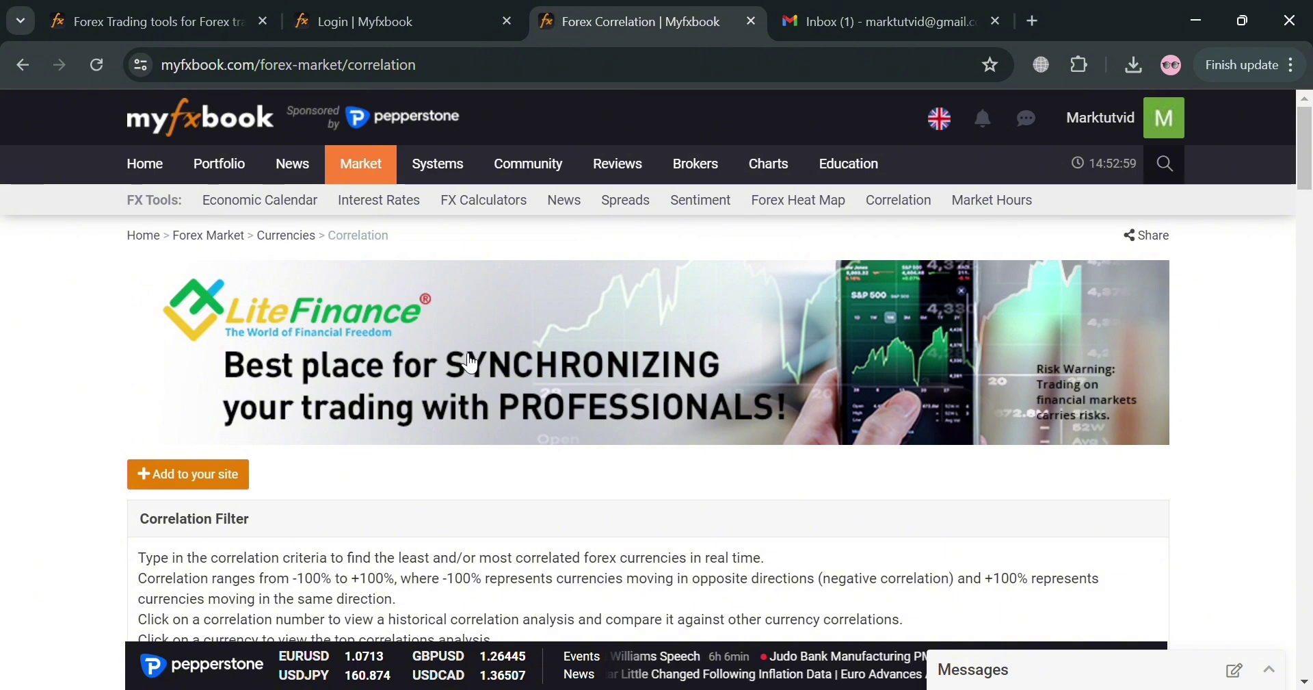
pyautogui.scroll(-6, 589, 475)
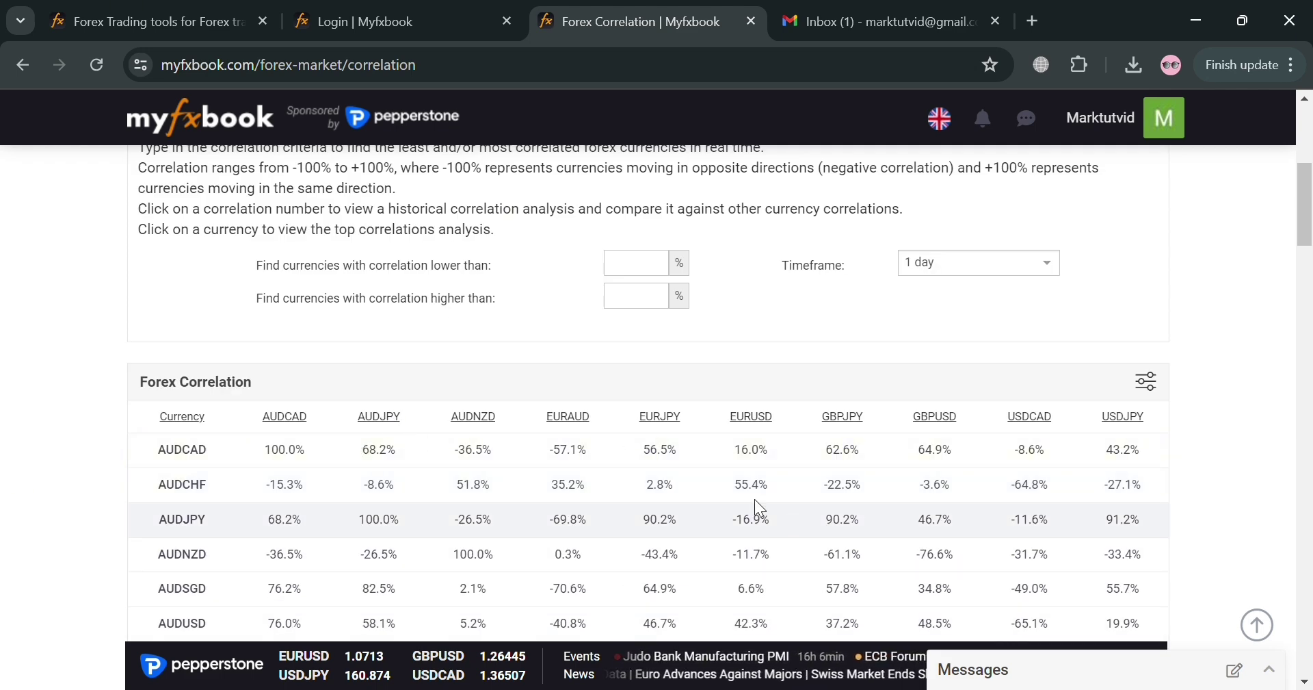
pyautogui.scroll(4, 754, 499)
pyautogui.scroll(-4, 465, 615)
pyautogui.scroll(3, 513, 574)
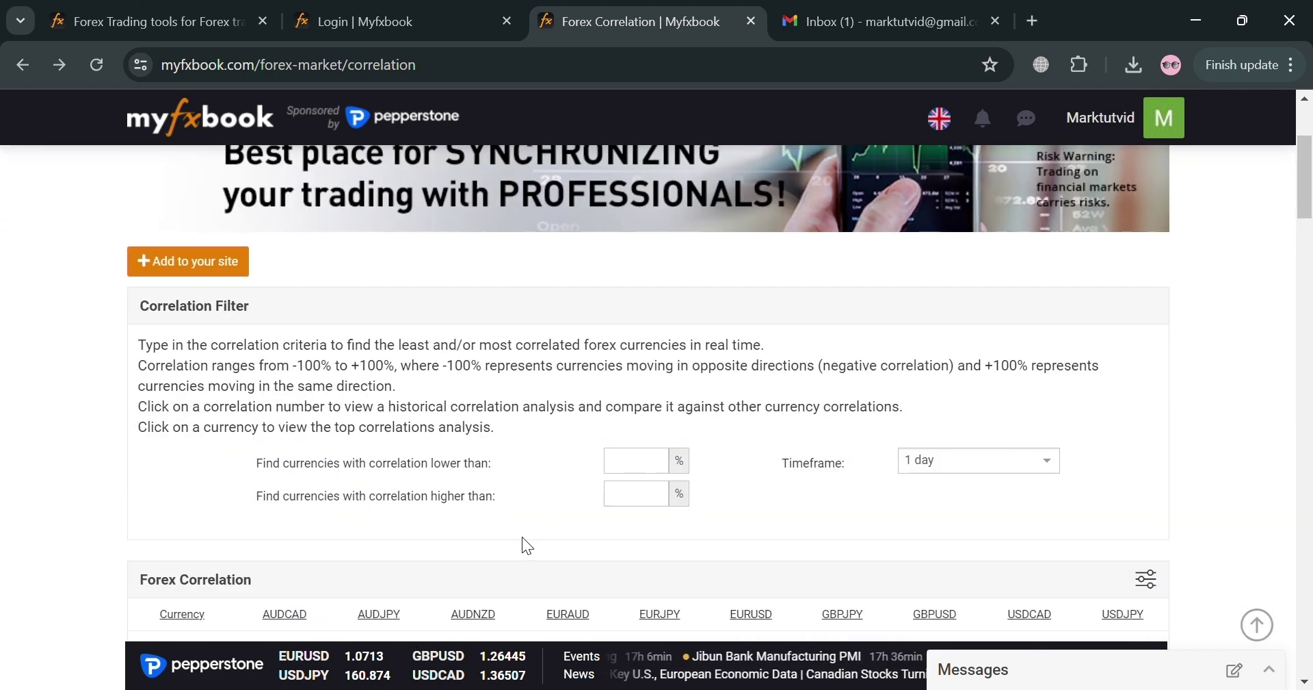
pyautogui.scroll(-15, 527, 517)
pyautogui.scroll(17, 527, 513)
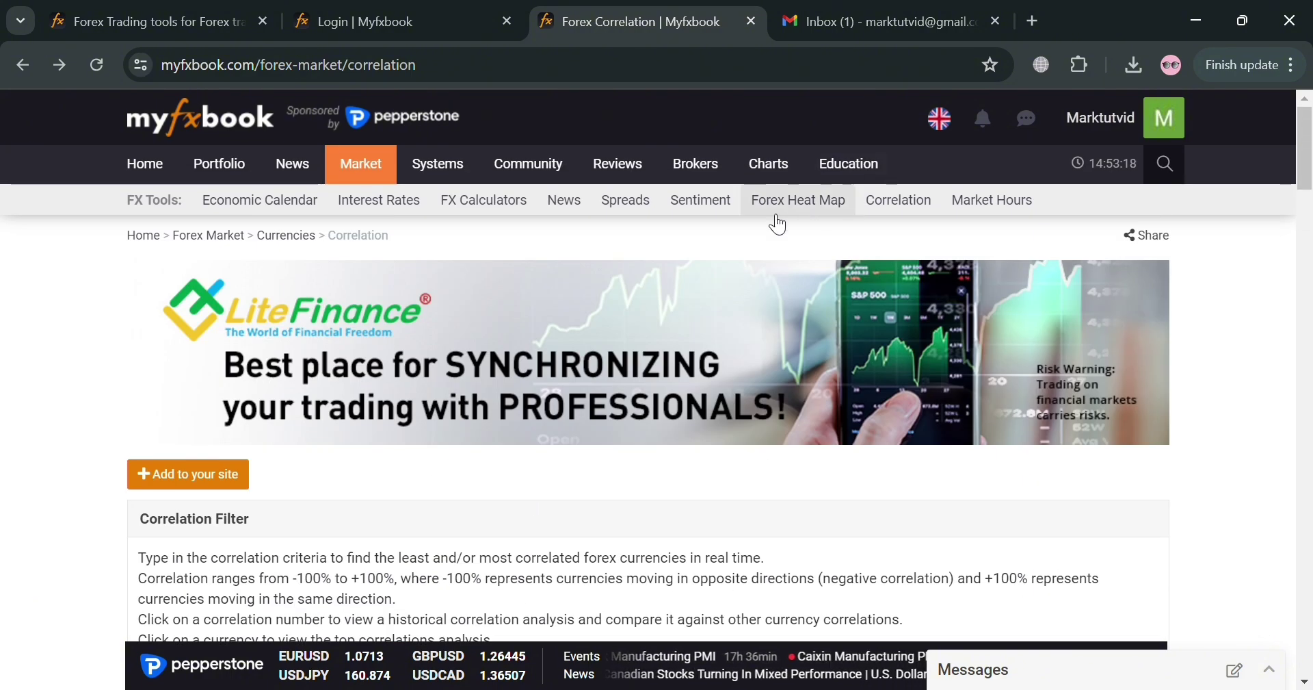
# Open the Sentiment page and read its explanation of forex market sentiment.
pyautogui.click(718, 213)
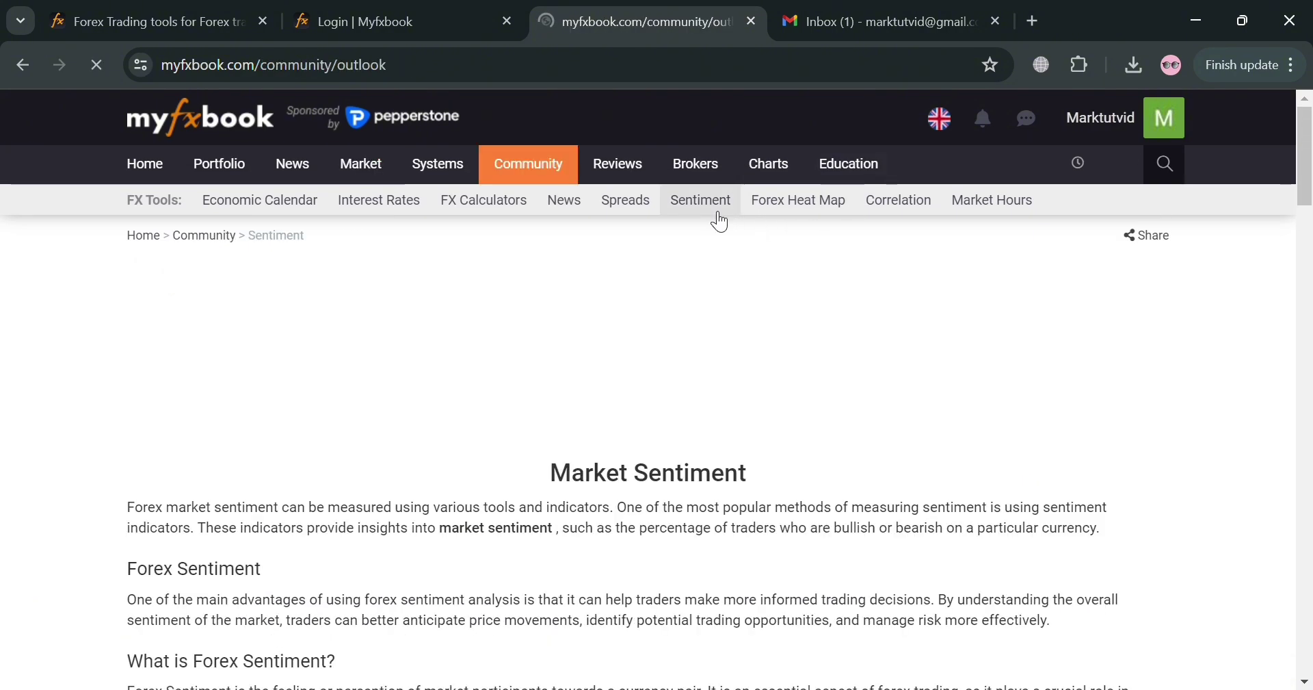
pyautogui.scroll(-2, 667, 454)
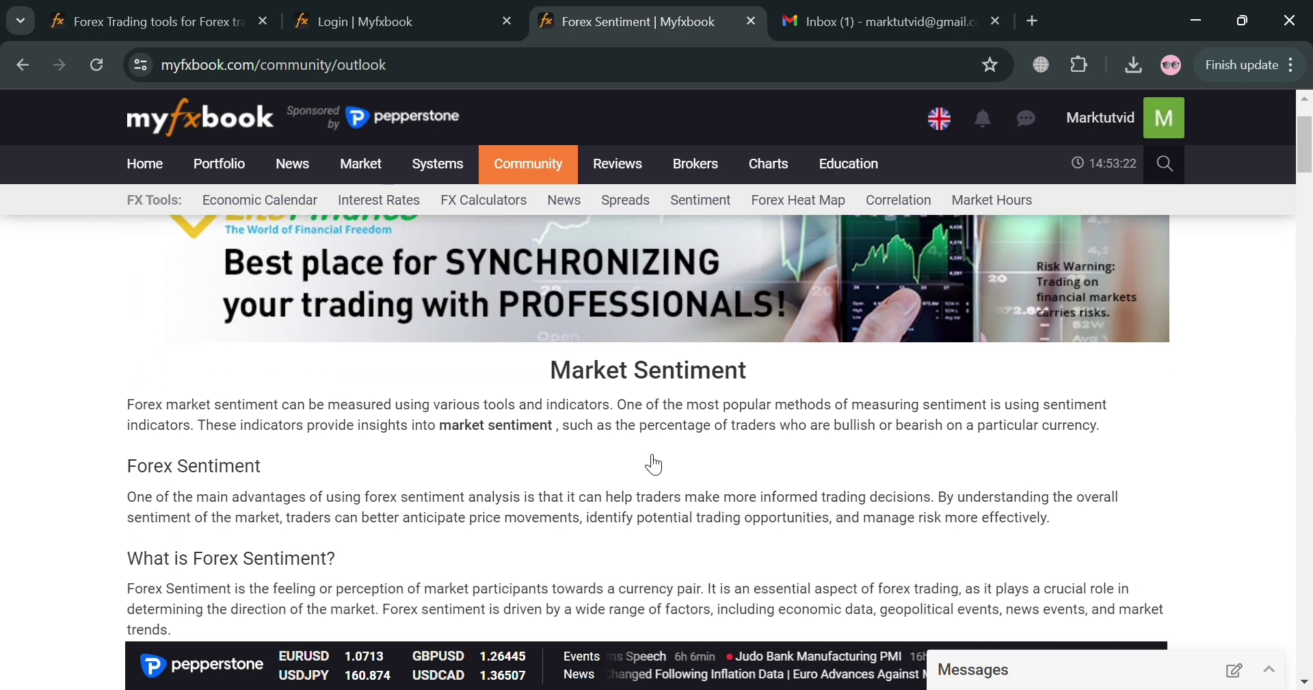
pyautogui.scroll(-2, 242, 541)
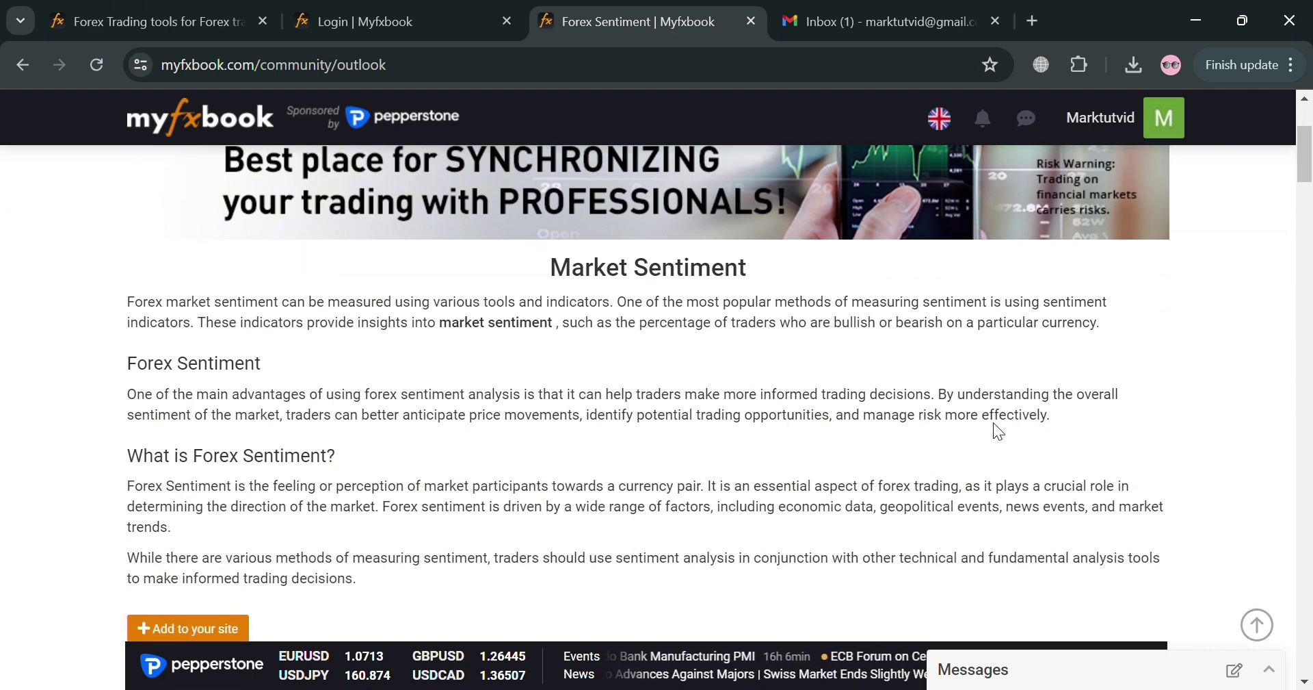
pyautogui.scroll(-3, 431, 481)
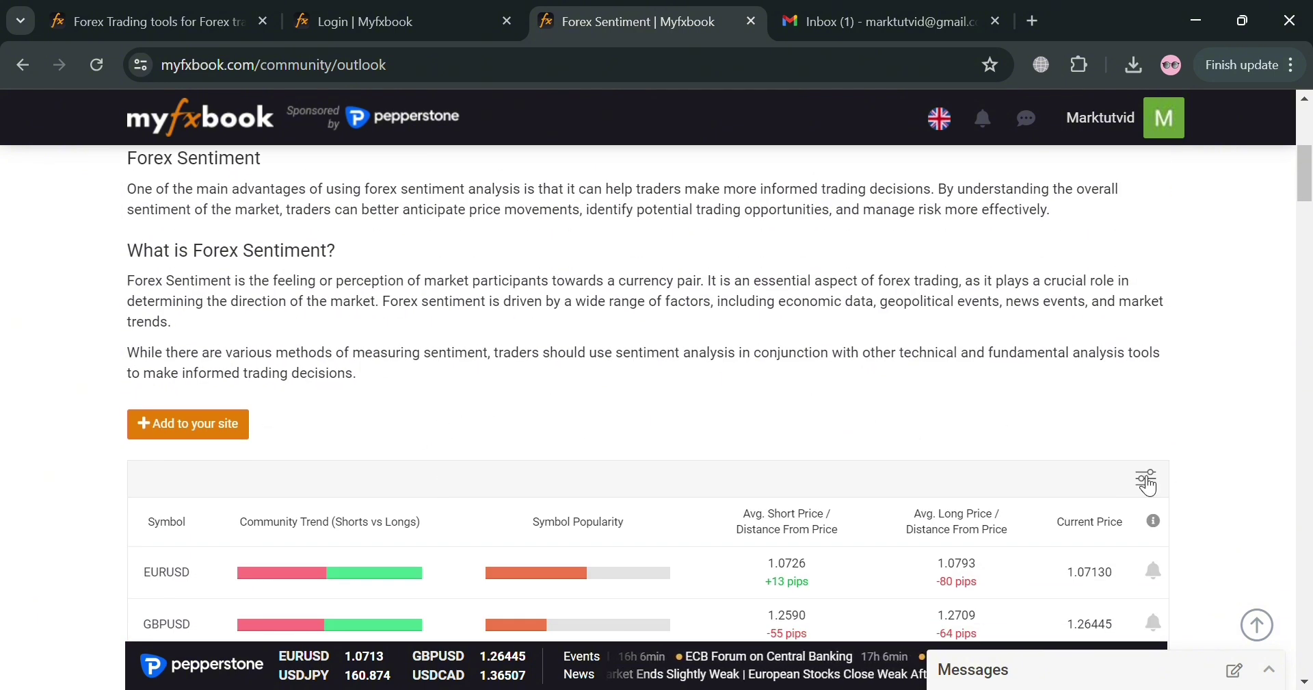
# Examine the community trend, symbol popularity and average short and long prices of the currency pairs in the sentiment table.
pyautogui.scroll(-2, 1026, 451)
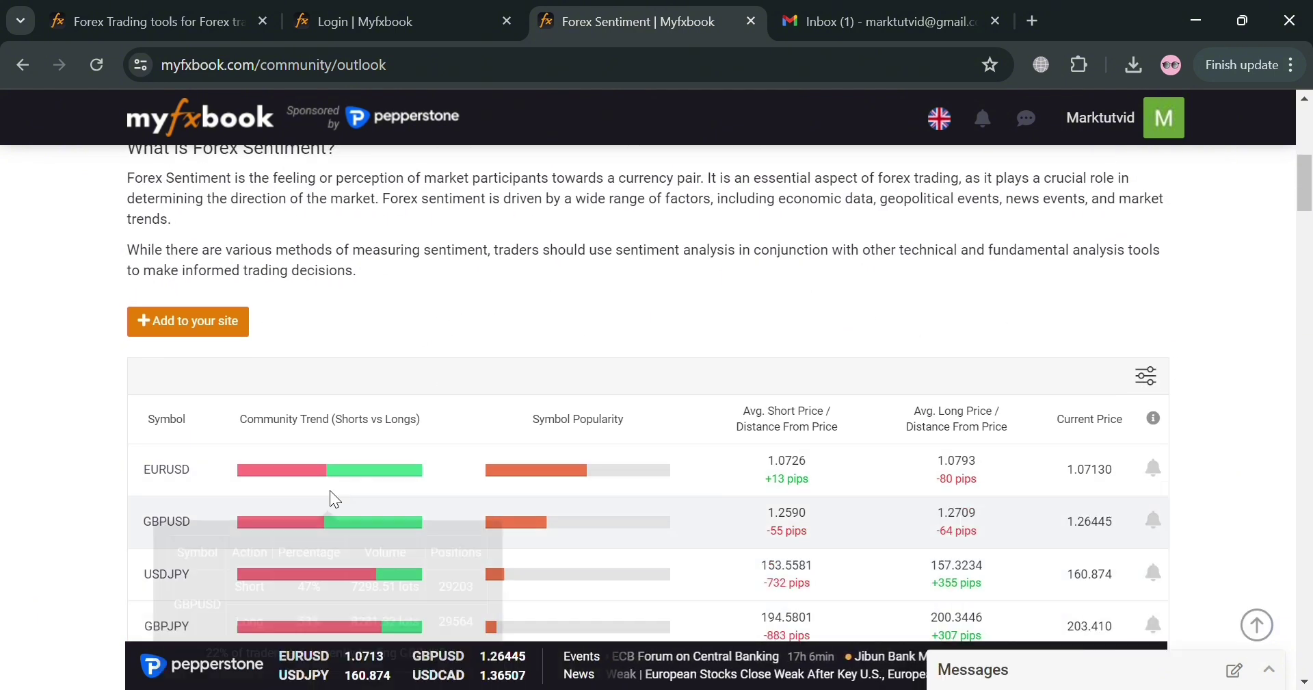
pyautogui.scroll(-1, 1262, 435)
pyautogui.scroll(-2, 1263, 435)
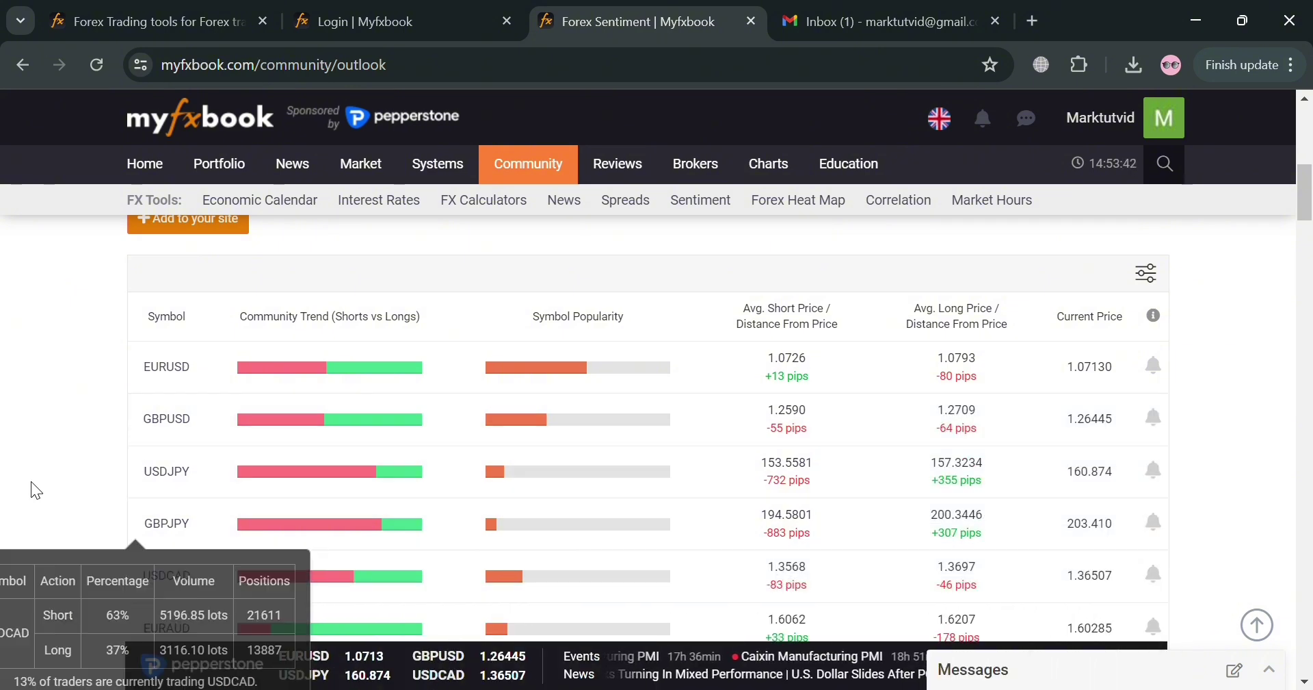
pyautogui.scroll(-6, 6, 466)
pyautogui.scroll(-6, 5, 462)
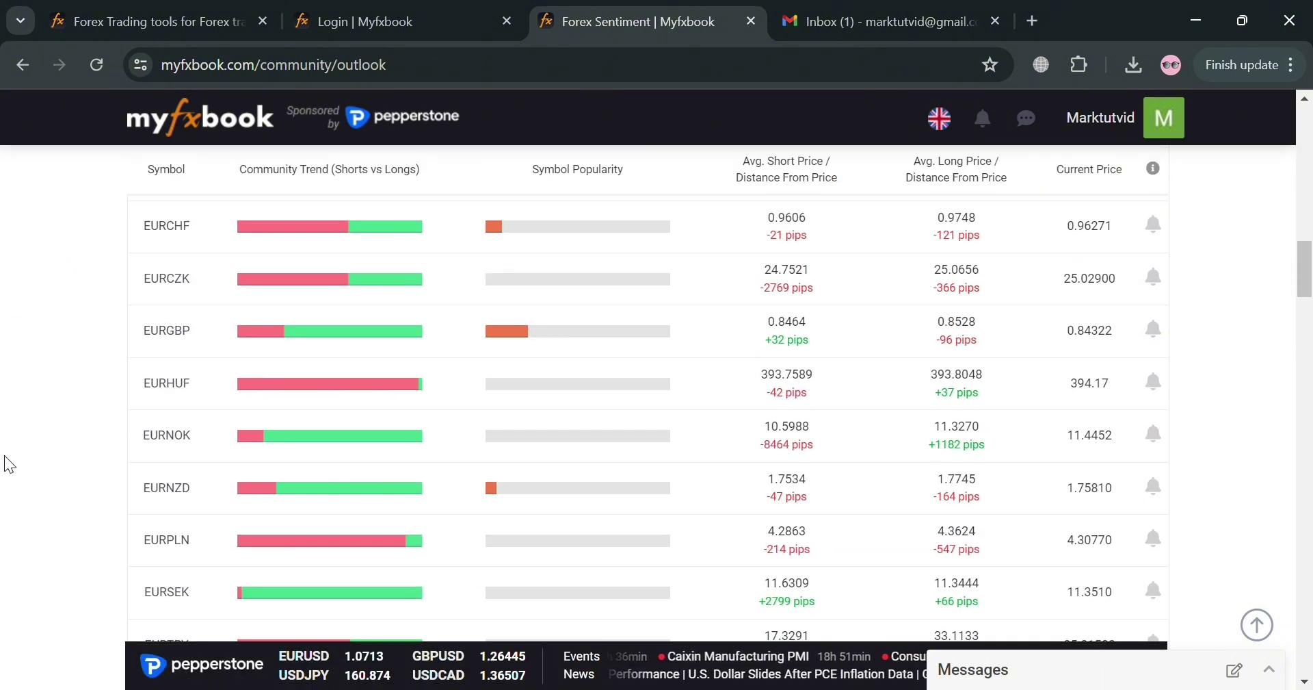
pyautogui.scroll(15, 5, 463)
# Open the Spreads page and compare the live forex spreads of the sponsor broker and the featured brokers.
pyautogui.moveTo(698, 201)
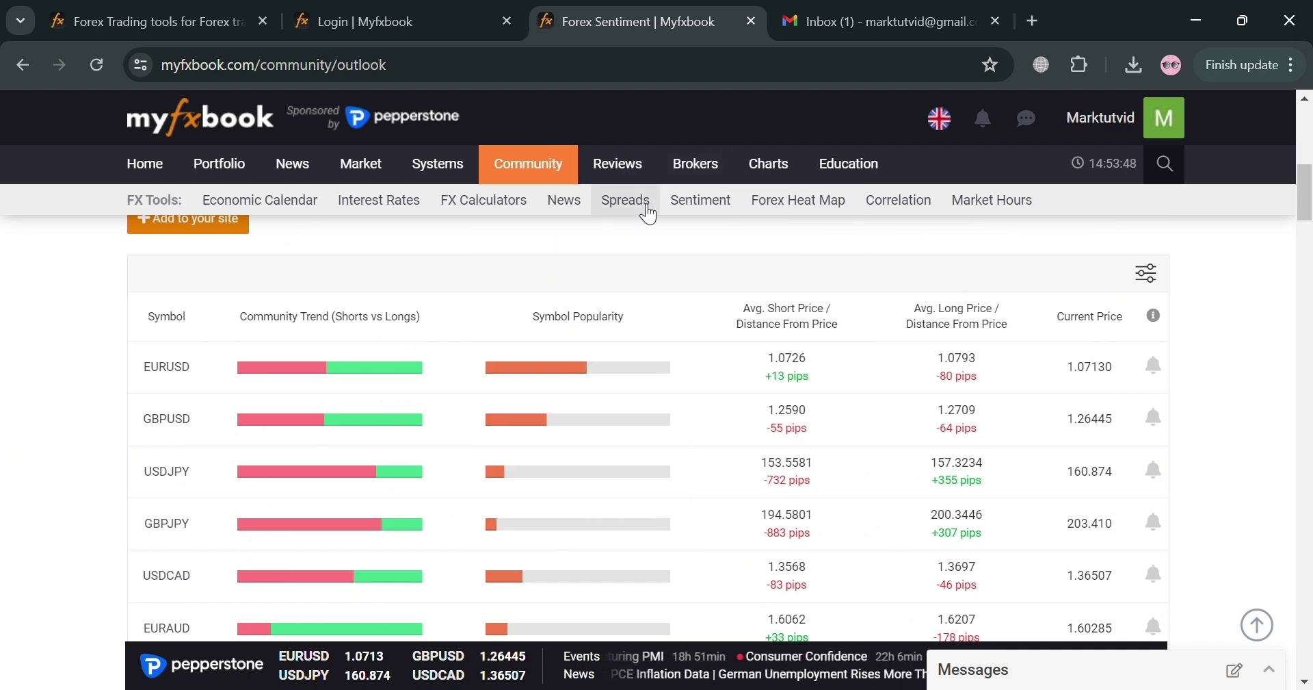
pyautogui.click(650, 214)
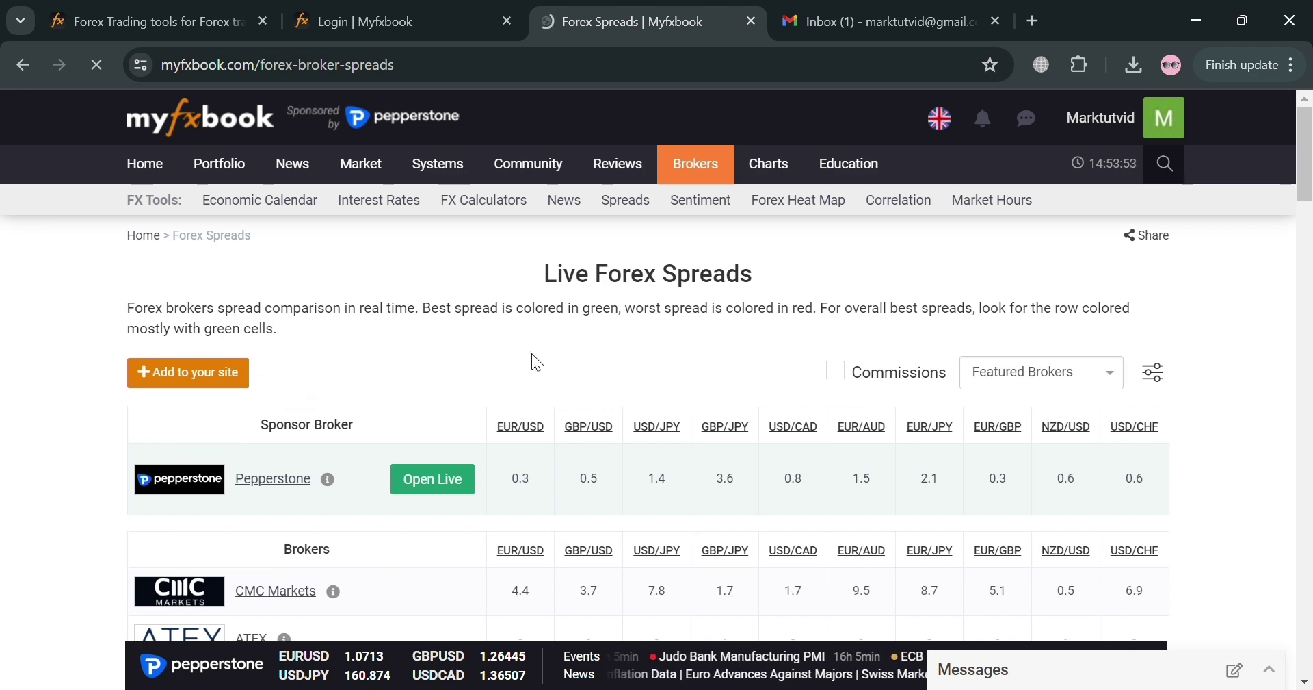
pyautogui.scroll(-2, 784, 327)
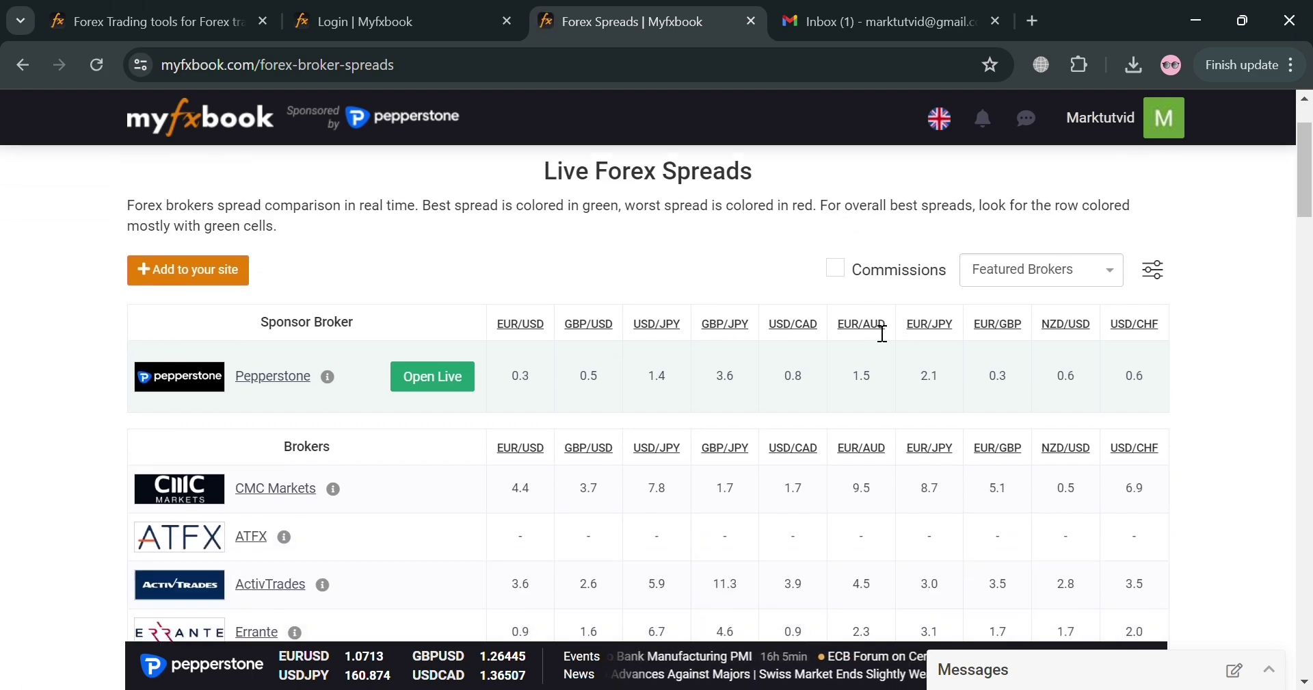
pyautogui.scroll(-4, 759, 379)
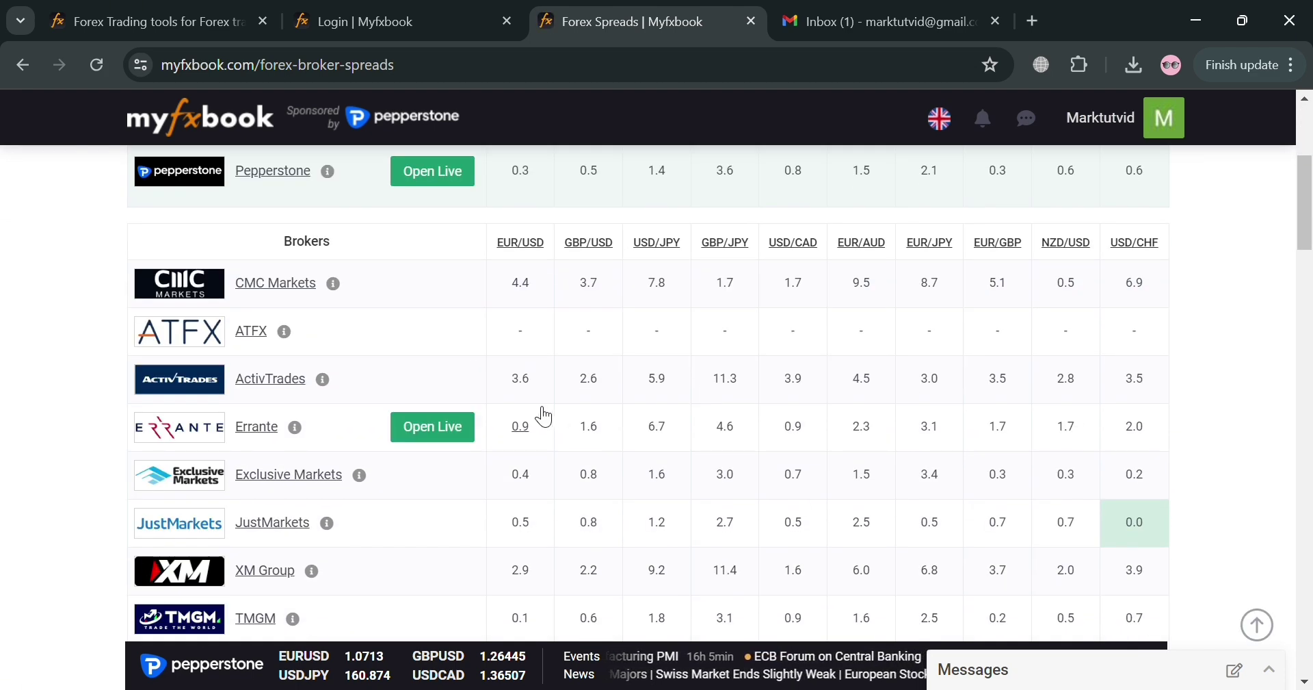
pyautogui.scroll(-2, 537, 413)
pyautogui.scroll(-4, 528, 438)
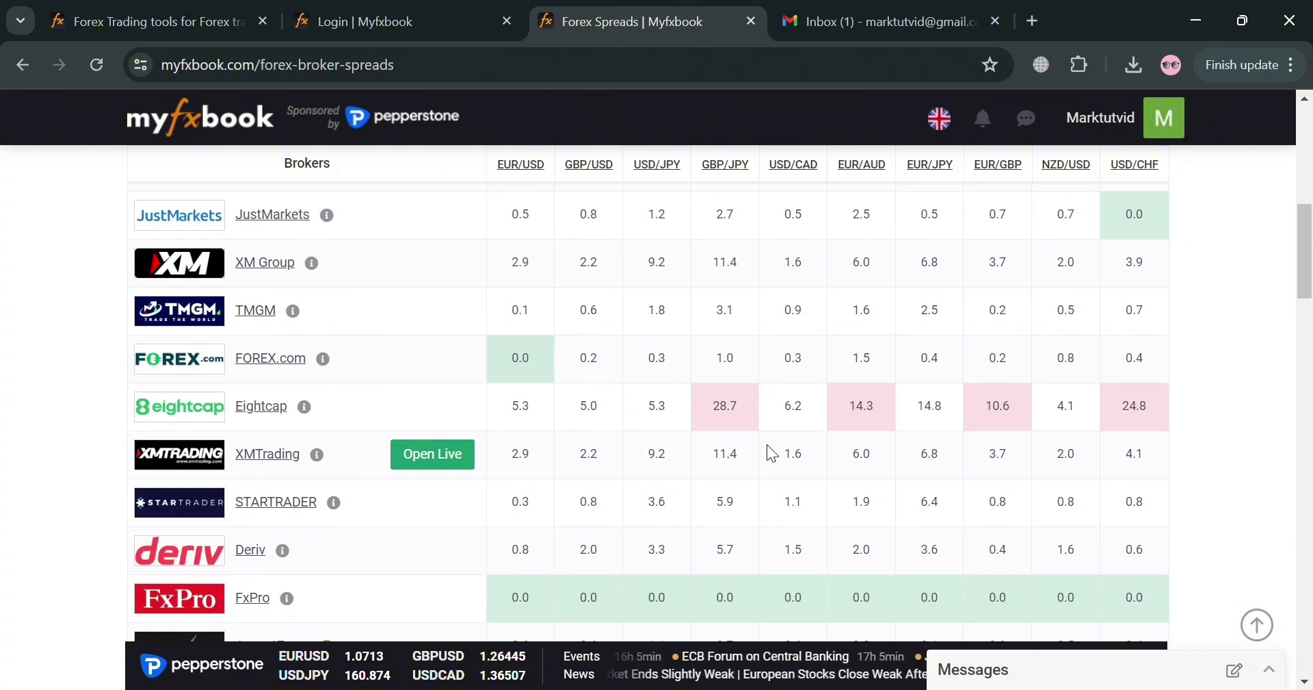
pyautogui.scroll(-6, 759, 448)
pyautogui.scroll(-20, 717, 445)
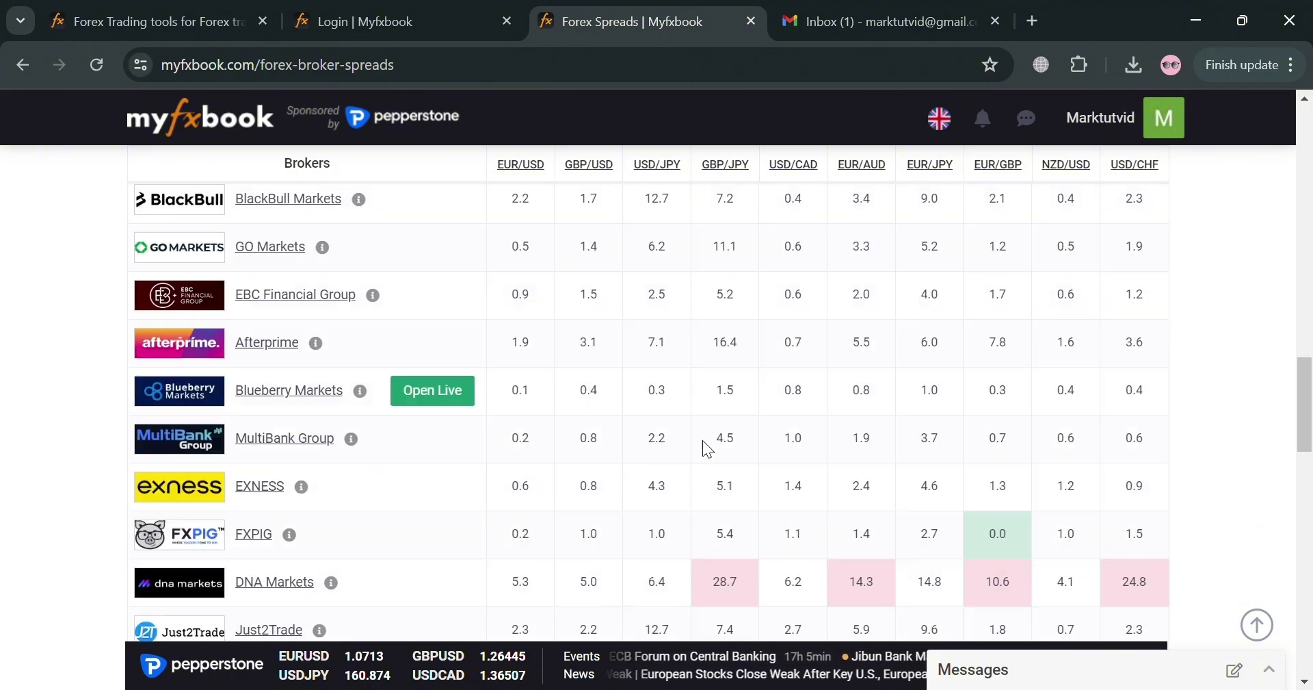
pyautogui.scroll(-2, 717, 428)
pyautogui.scroll(20, 705, 420)
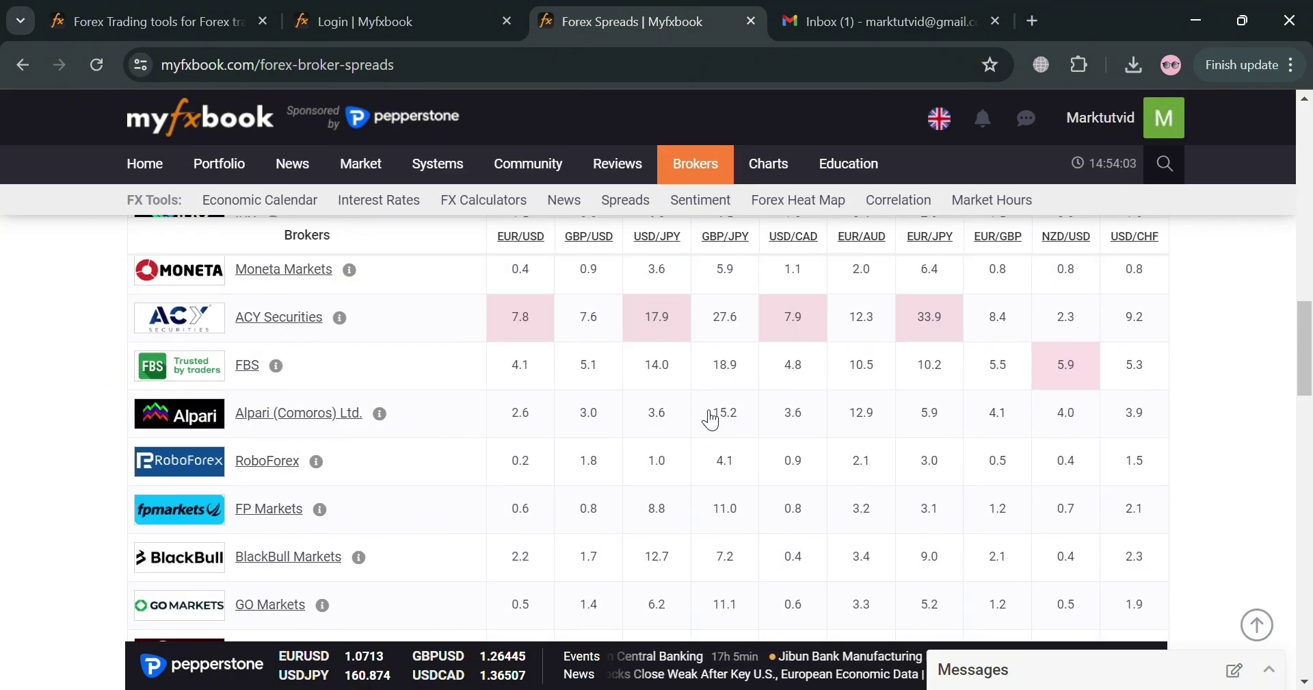
pyautogui.scroll(5, 705, 411)
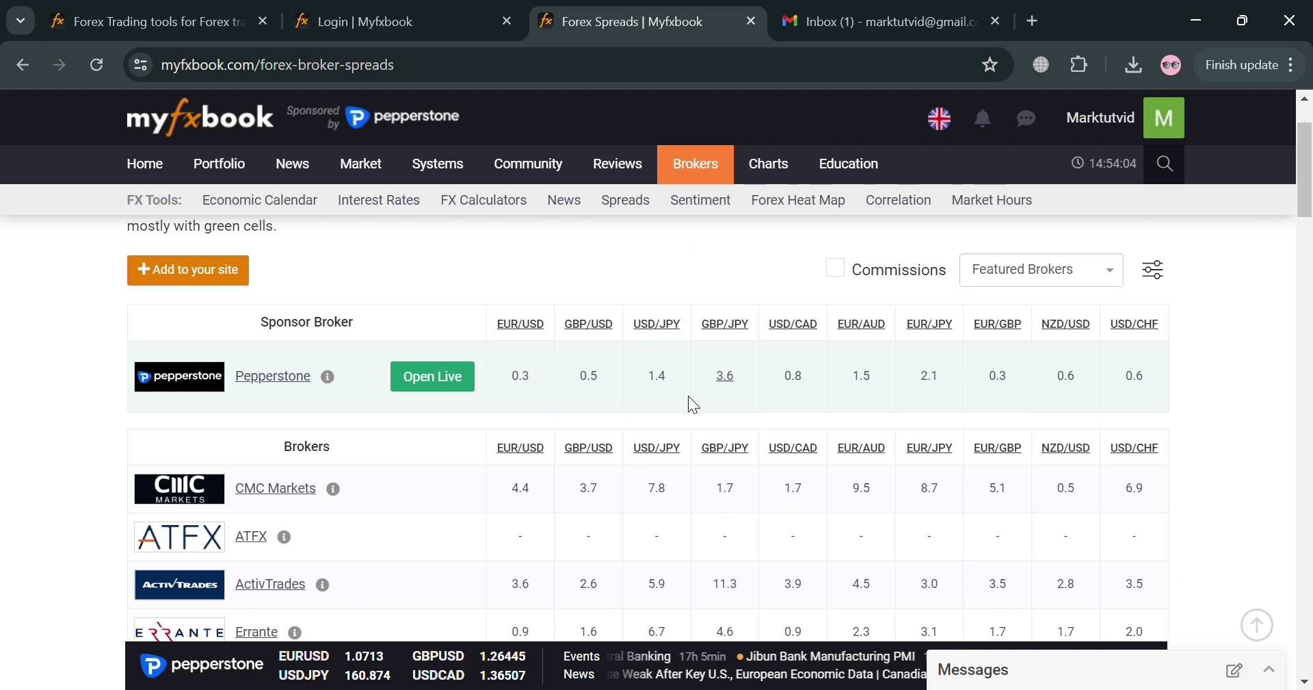